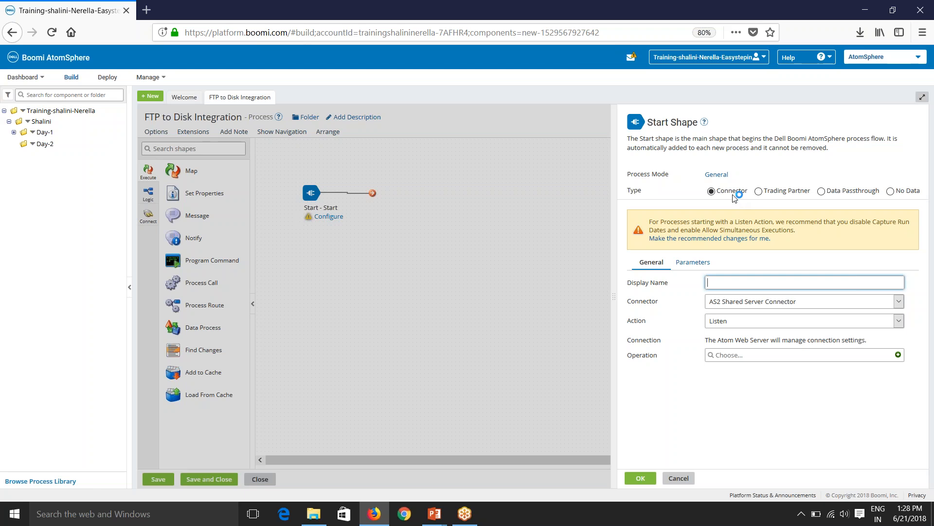
Set the start shape to the FTP connector with the Get action and begin creating a new FTP connection.
left_click(743, 302)
left_click(721, 271)
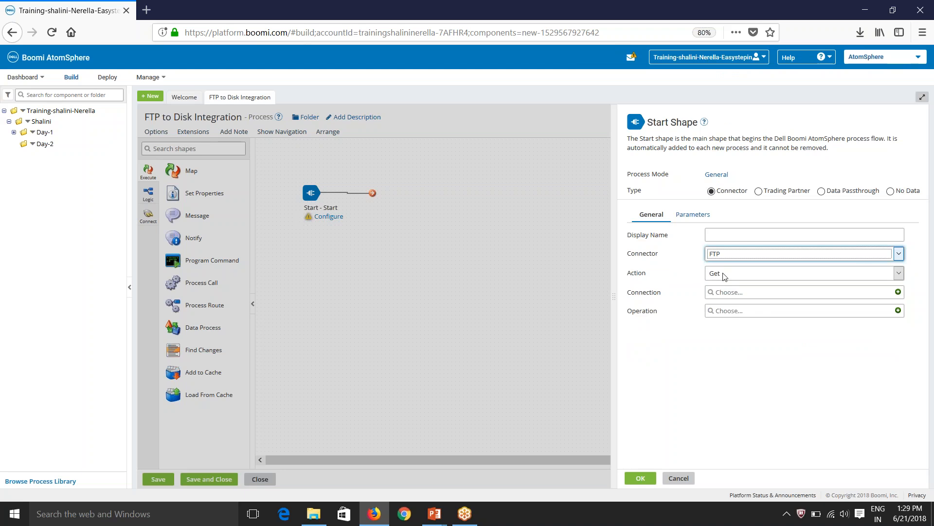
left_click(725, 275)
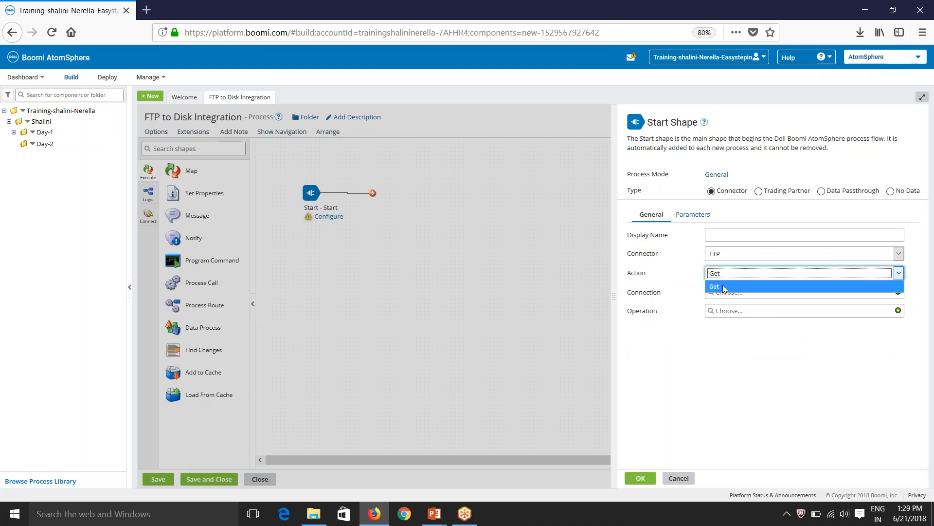
left_click(684, 279)
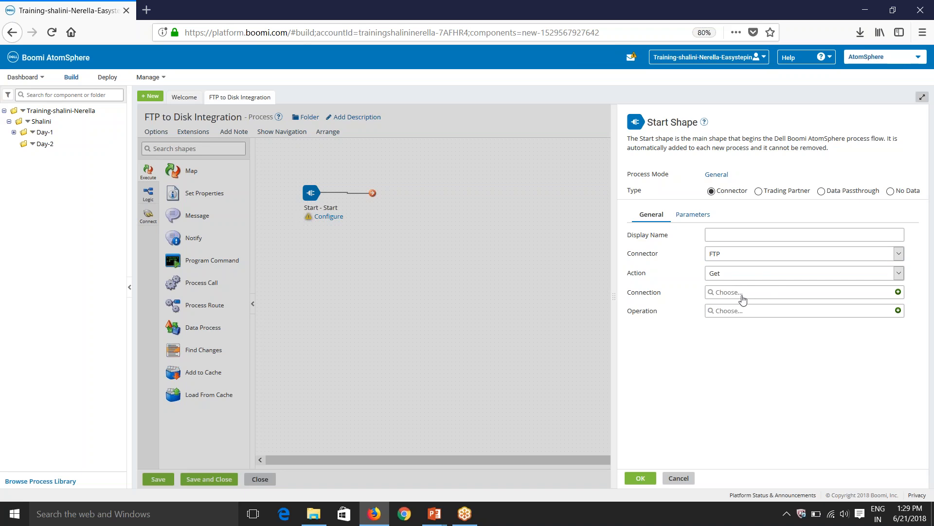
left_click(898, 292)
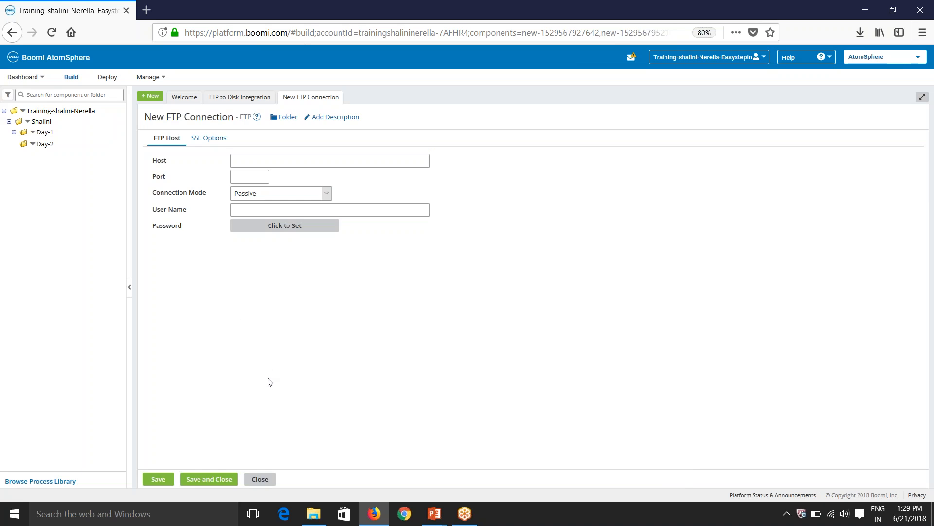
Switch to File Explorer and install FileZilla Server 0.9.60 from the Boomi Basic Training folder with the default Standard components and startup settings.
left_click(317, 524)
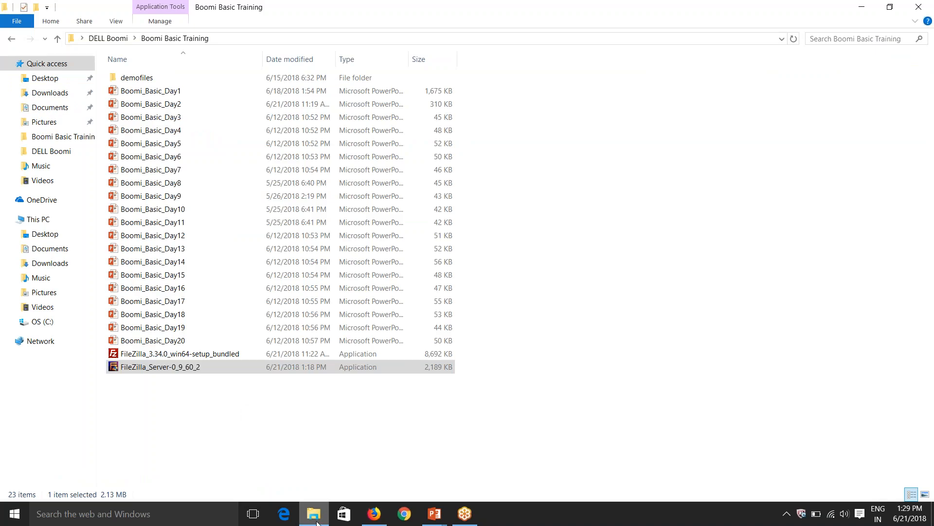
left_click(194, 428)
left_click(154, 367)
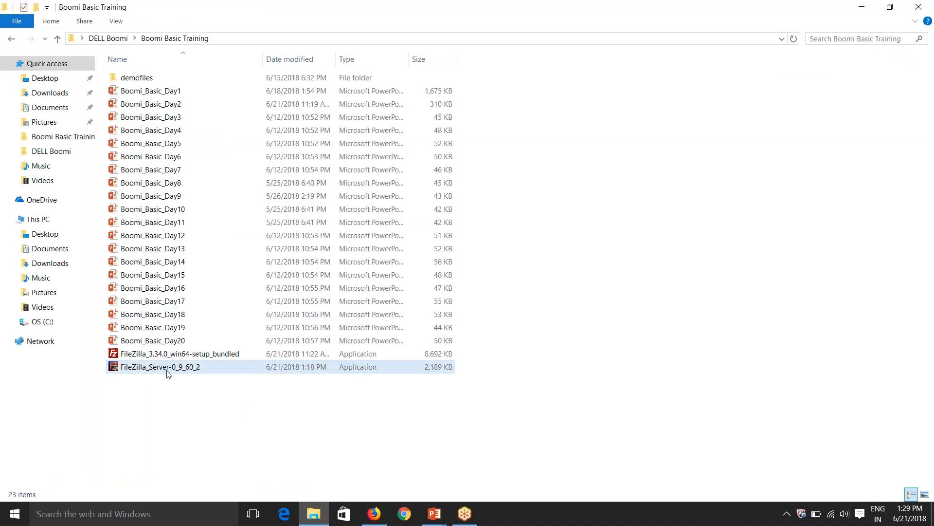
double_click(187, 368)
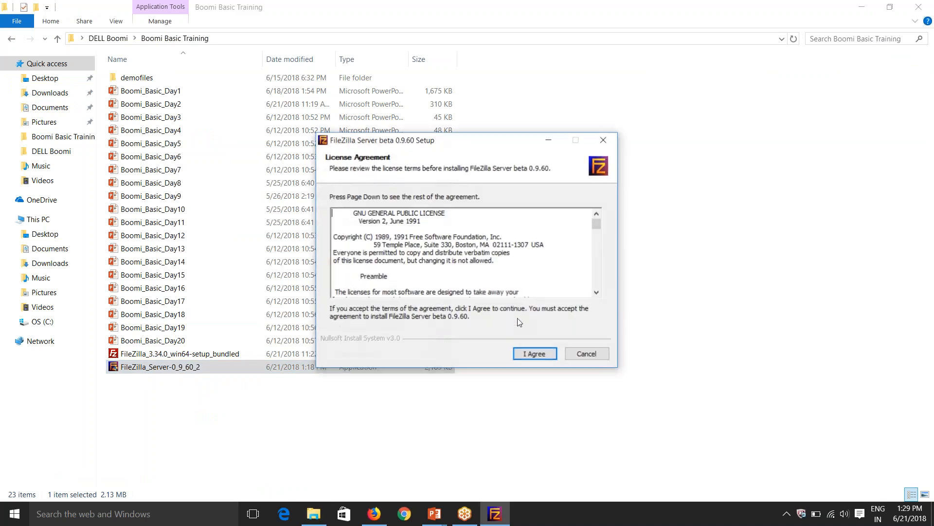
left_click(530, 353)
left_click(539, 353)
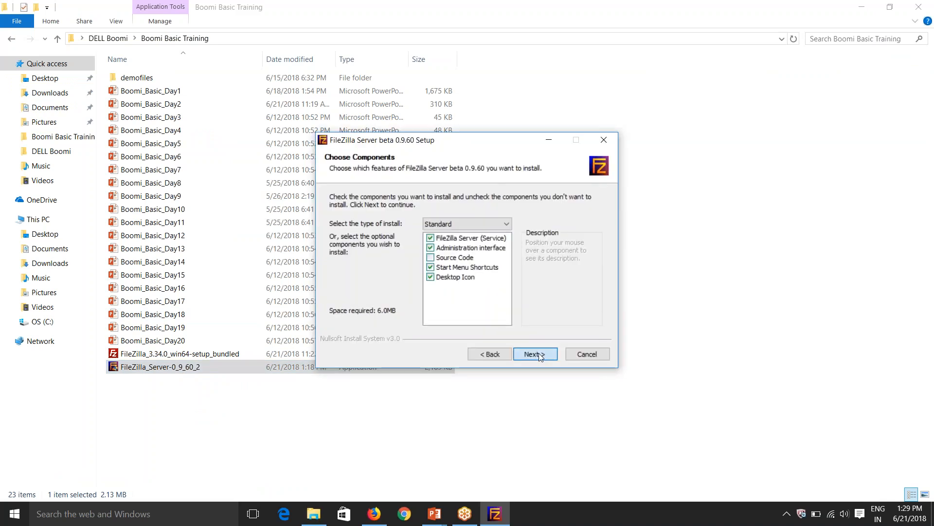
left_click(539, 354)
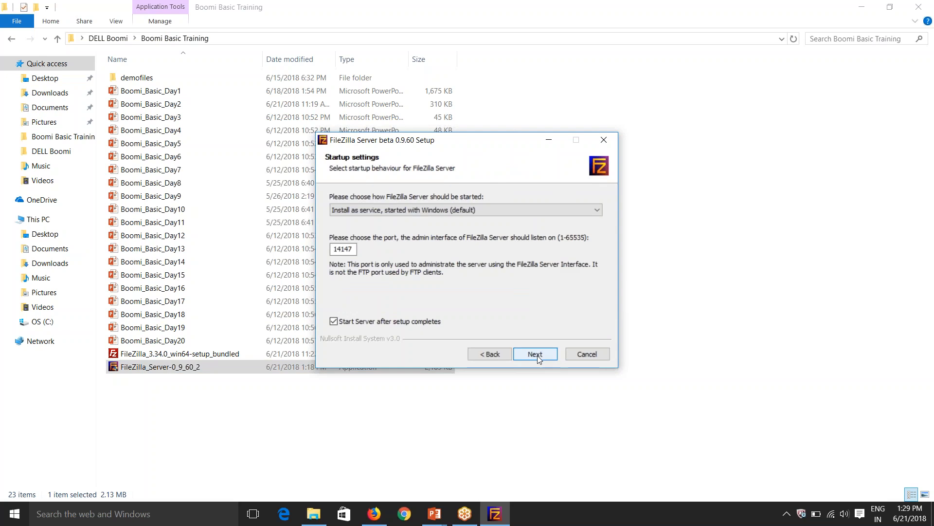
left_click(537, 355)
left_click(537, 354)
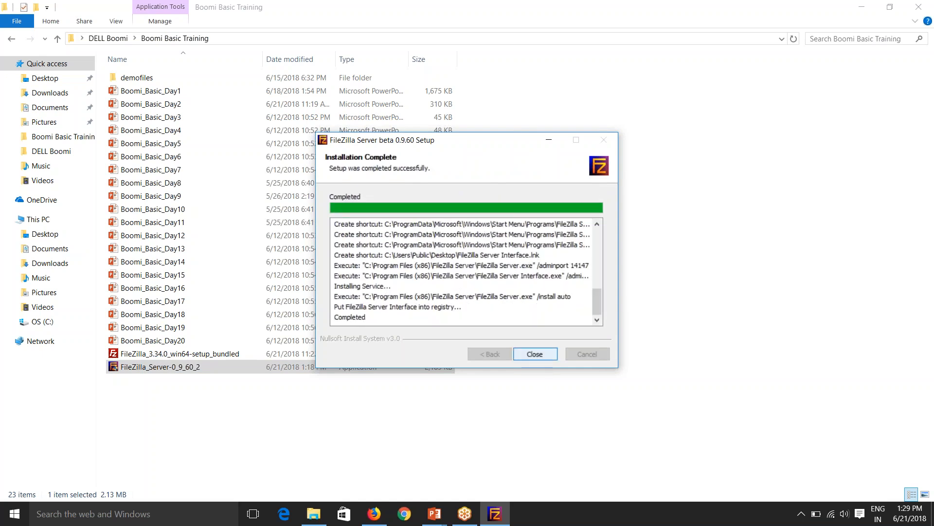
left_click(535, 354)
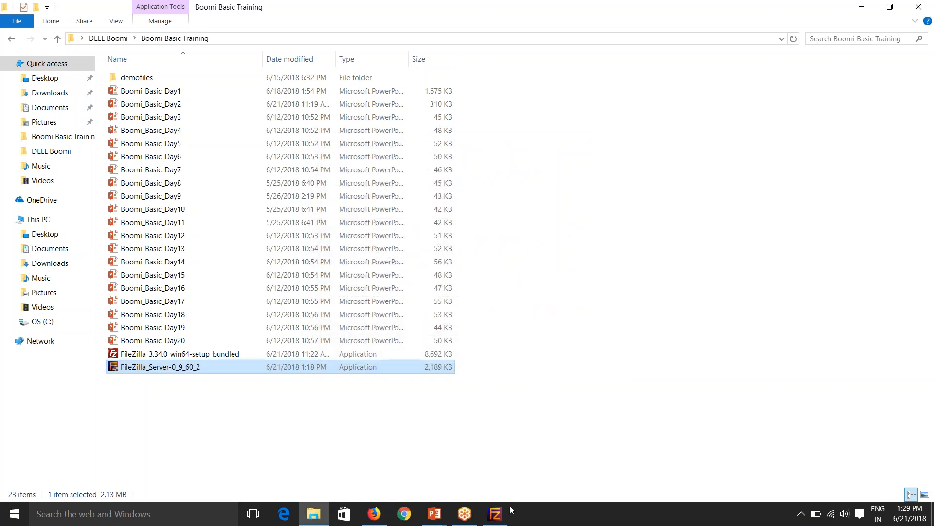
Switch to the FileZilla Server interface, connect to localhost on administration port 14147, and maximize its window.
left_click(501, 511)
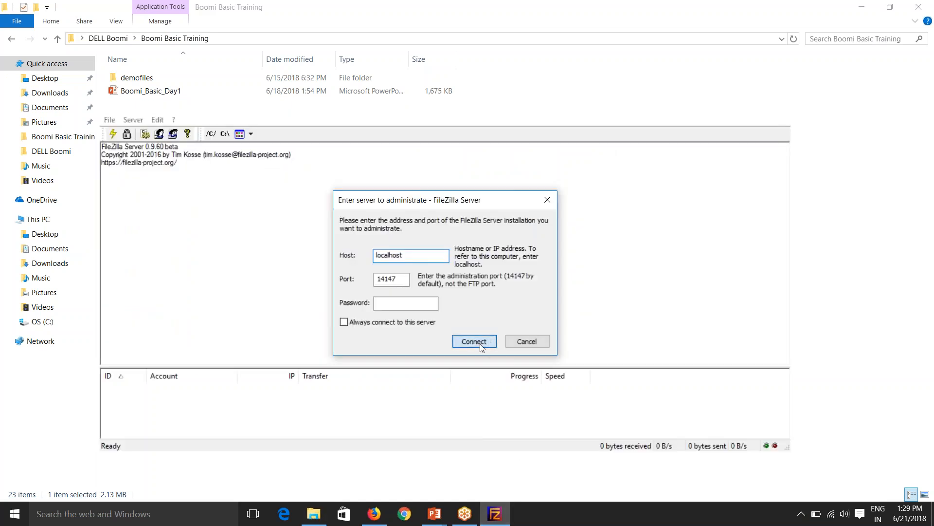
left_click(474, 341)
left_click(749, 100)
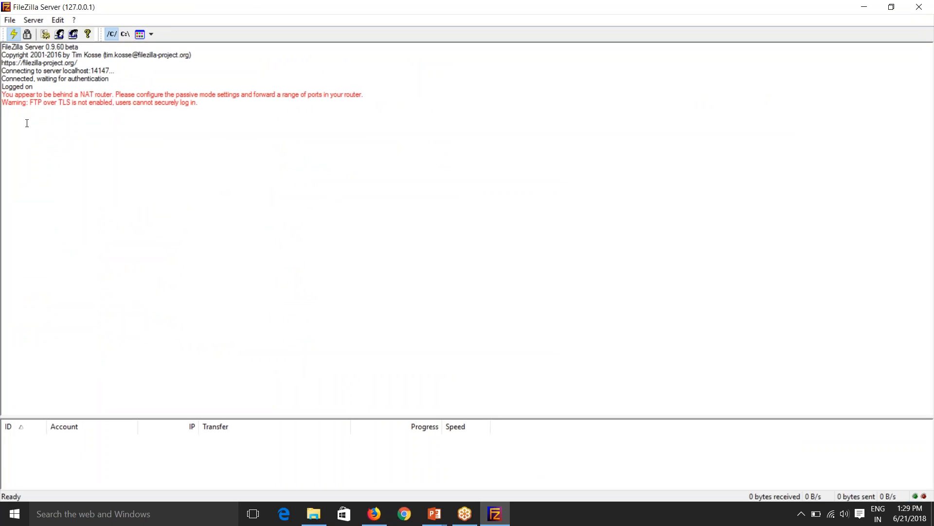
Open the server's user account settings and remove the existing user account.
left_click(57, 20)
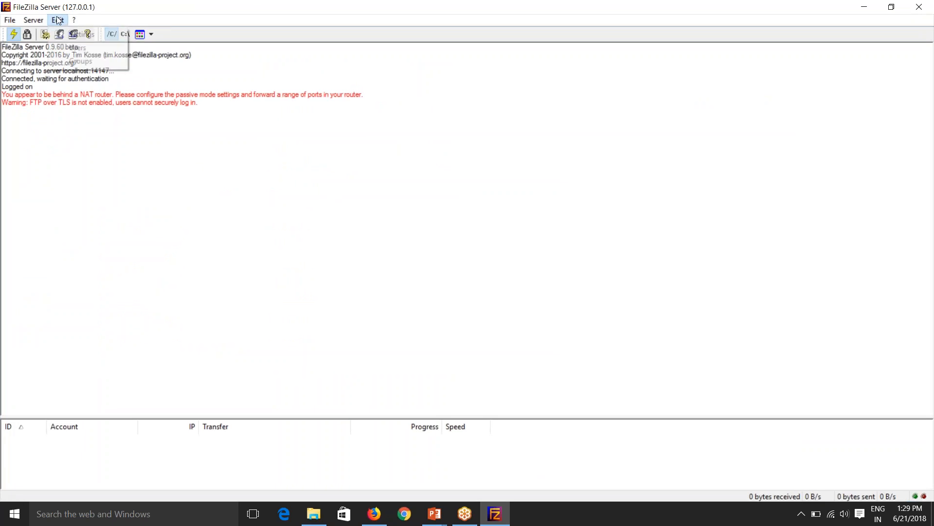
left_click(78, 47)
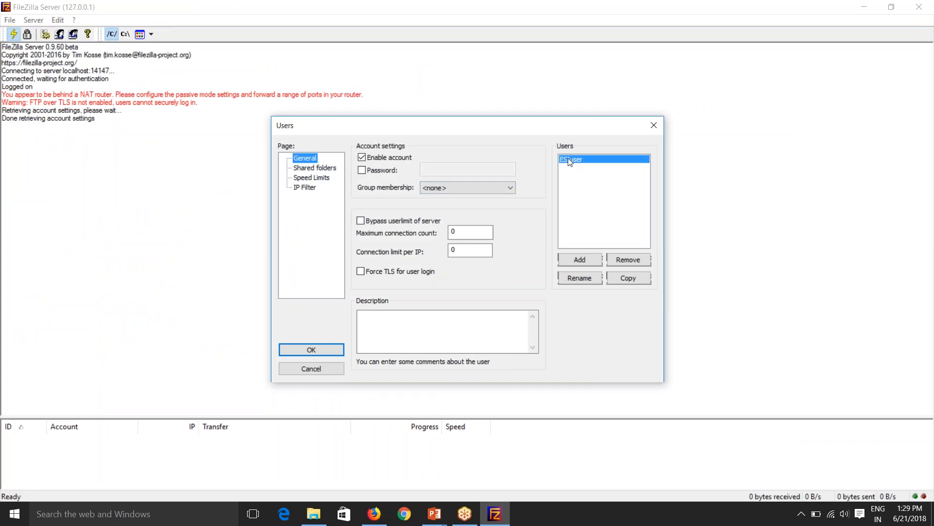
left_click(622, 260)
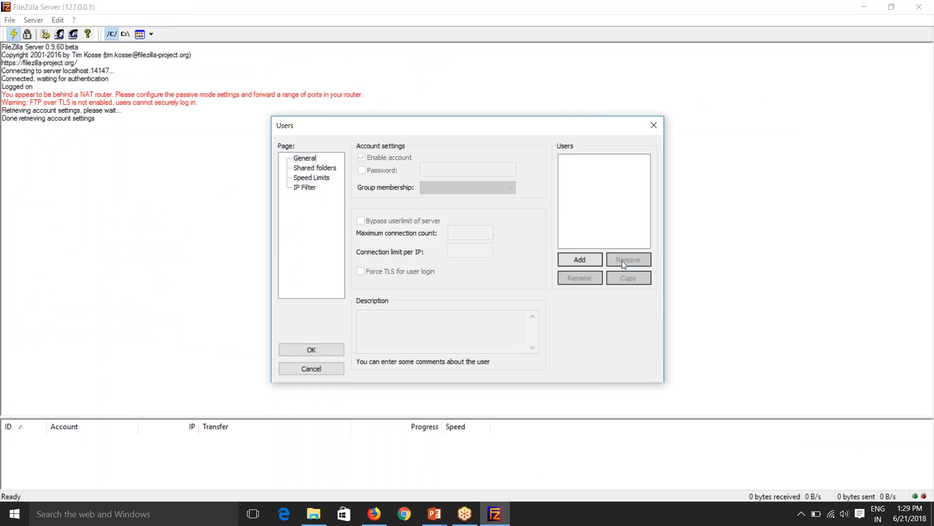
Add a user account named Esiuser without a group, enable password protection, and enter its account password.
left_click(581, 260)
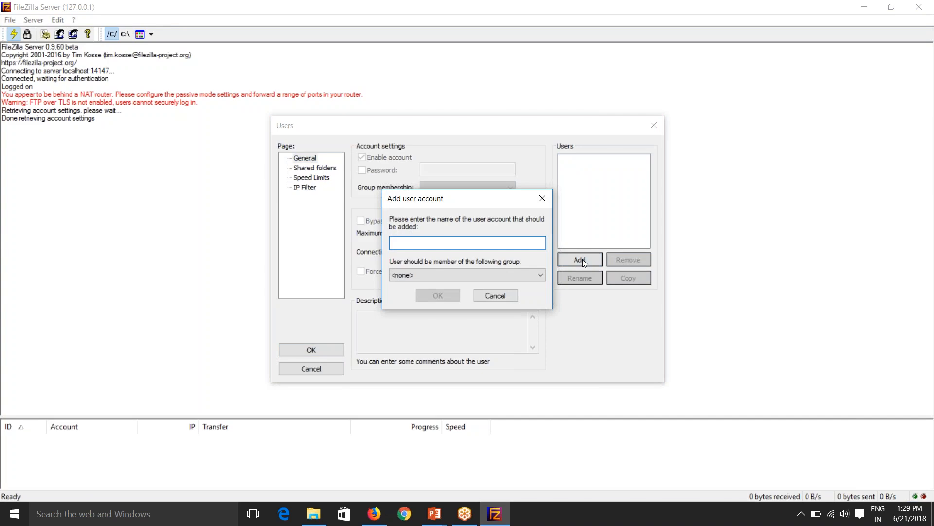
type("Esius")
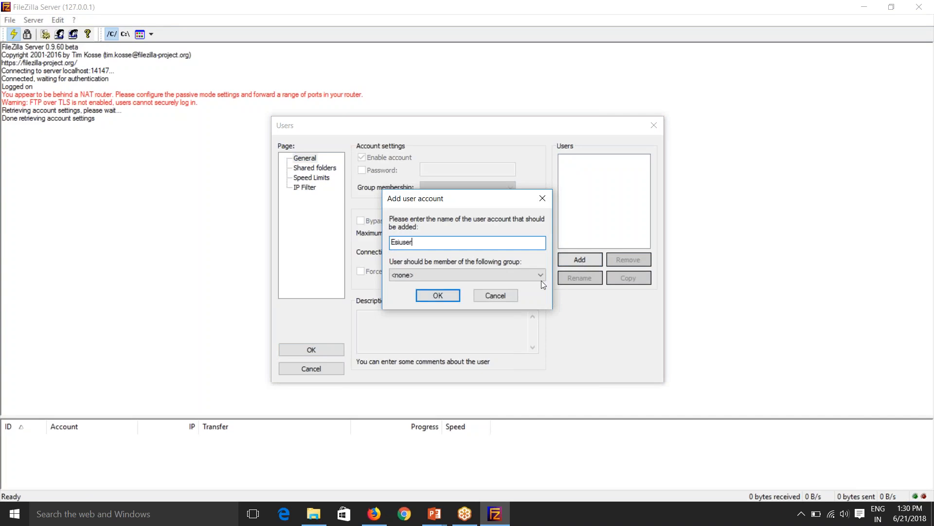
type("er")
left_click(450, 296)
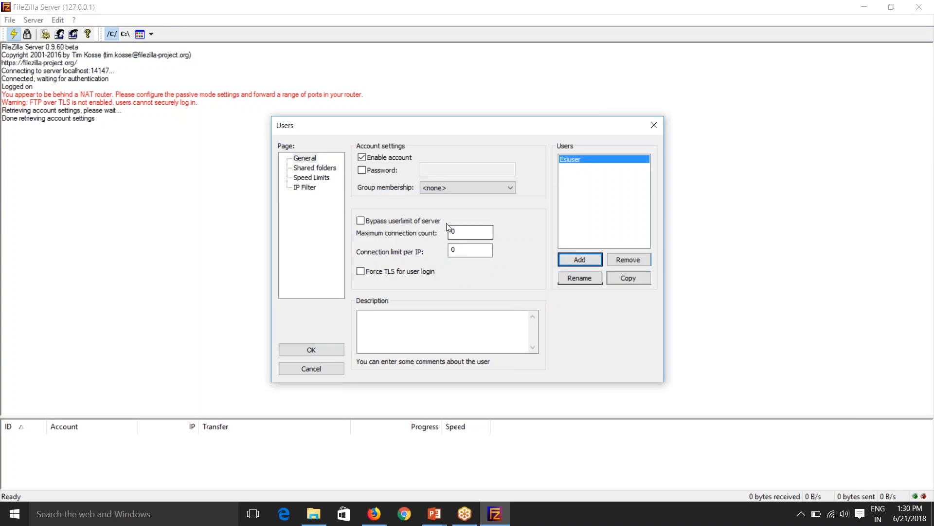
left_click(384, 170)
left_click(427, 167)
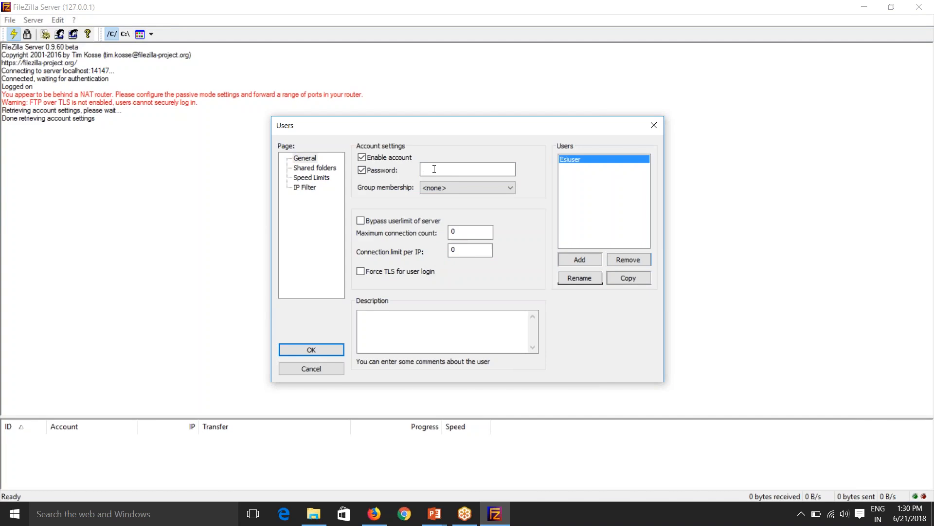
type("••••••")
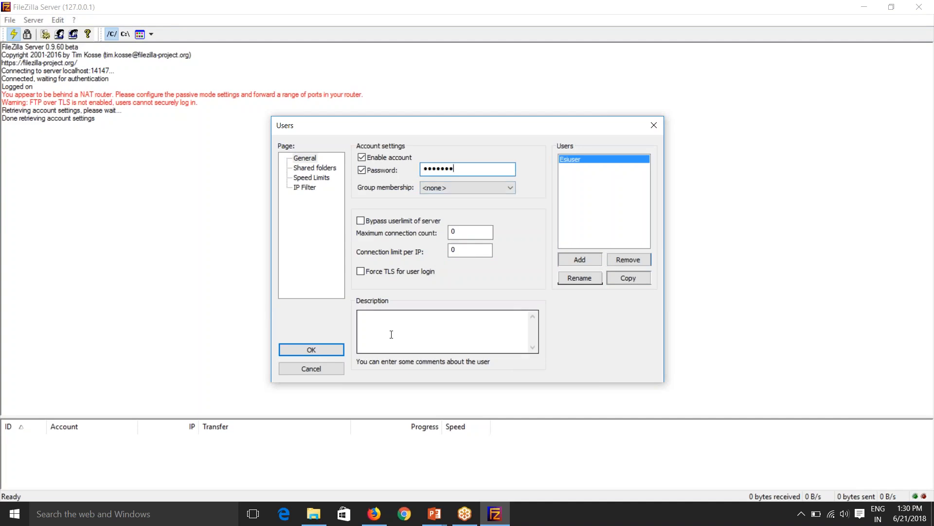
Share the C:\demofiles\In folder with Esiuser using the default permissions and save the account settings.
left_click(314, 168)
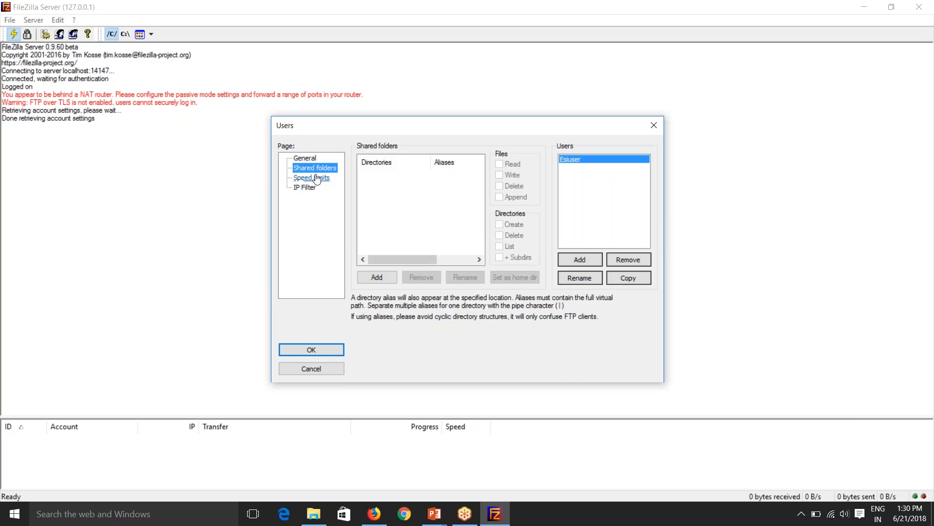
left_click(380, 275)
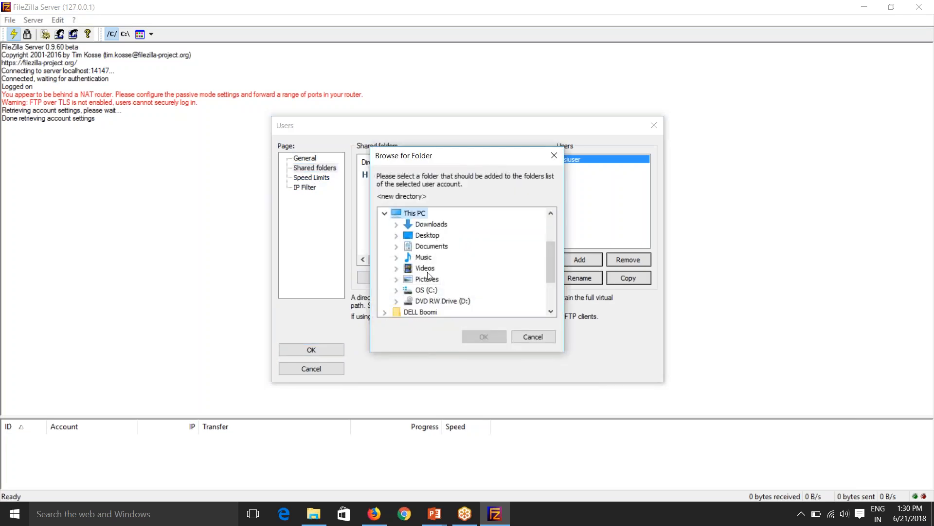
left_click(397, 291)
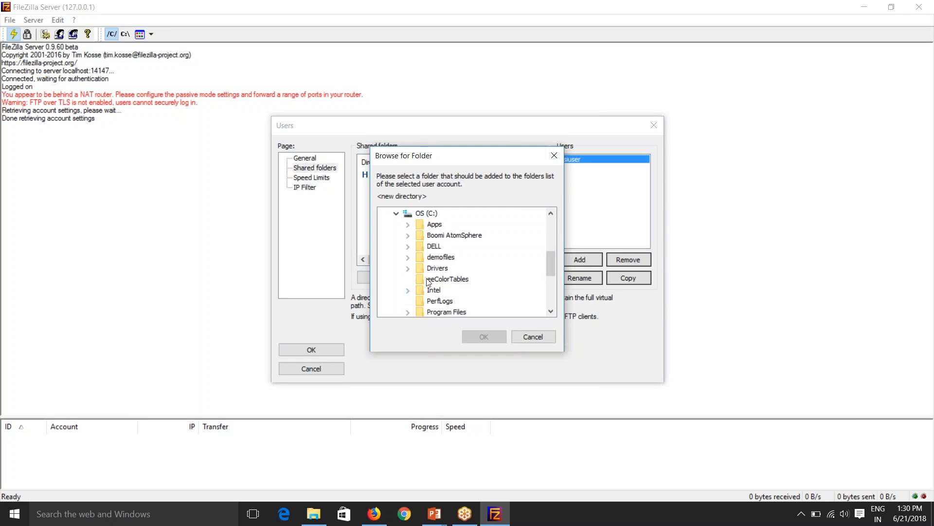
left_click(408, 257)
left_click(440, 269)
left_click(483, 337)
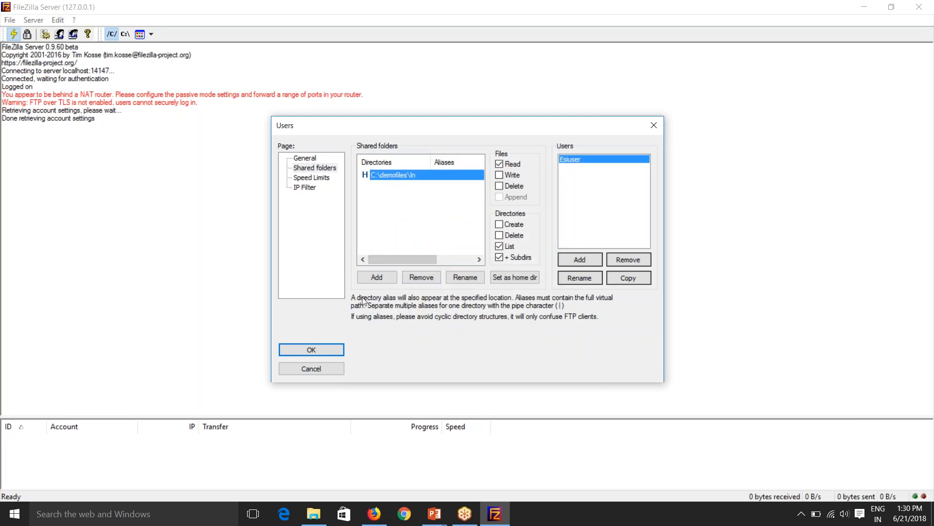
left_click(332, 354)
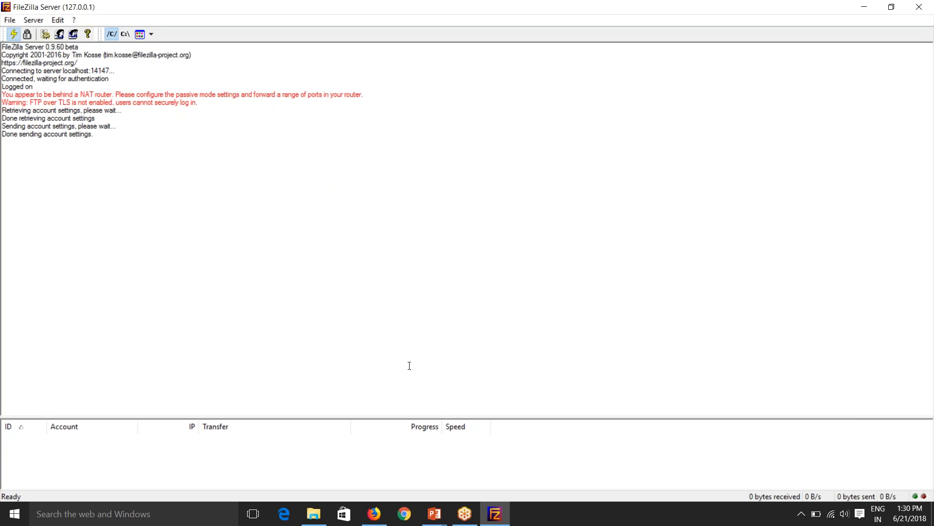
Minimize FileZilla Server, install FileZilla Client 3.34.0 from the training folder with the default options and offered Avast Free Antivirus, and start the client.
left_click(865, 7)
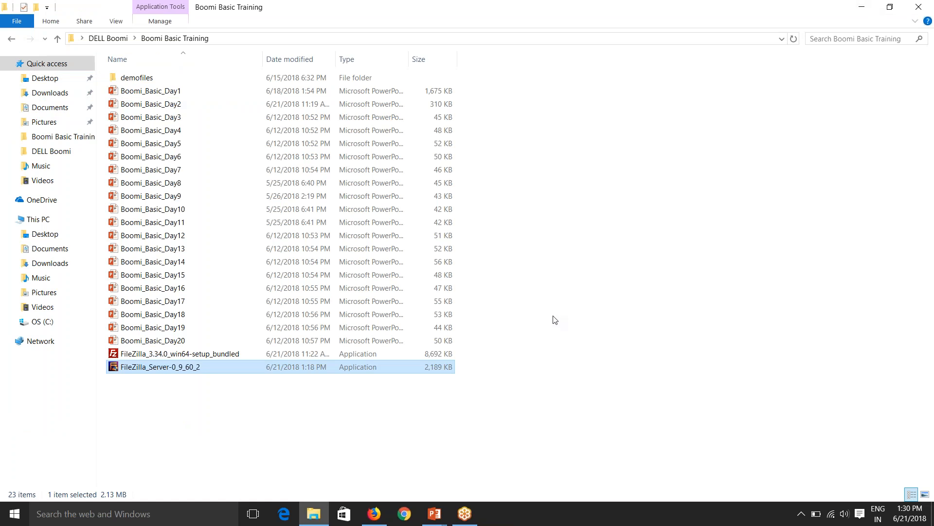
left_click(214, 355)
double_click(215, 356)
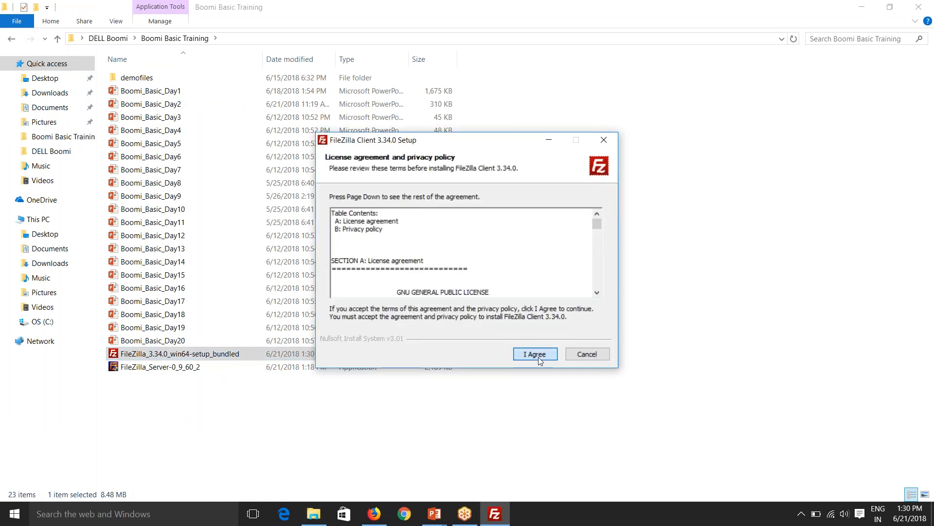
left_click(538, 357)
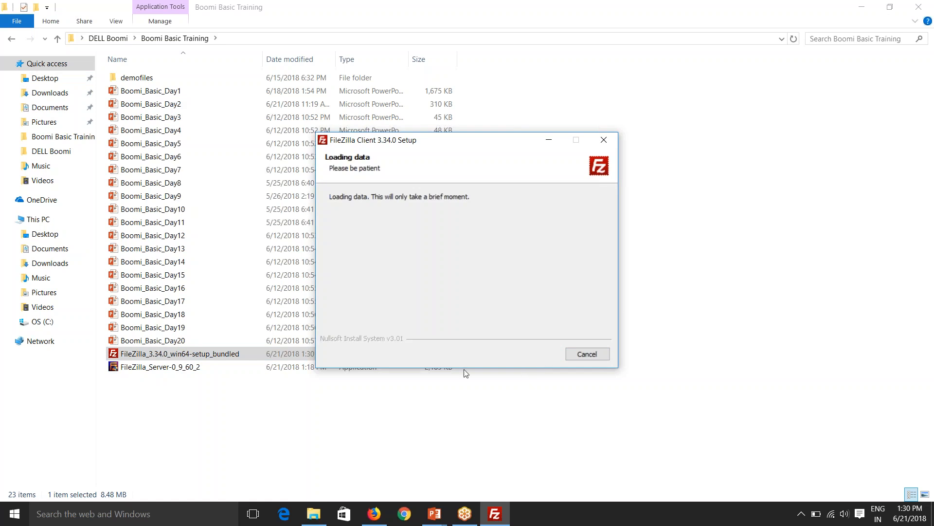
left_click(535, 356)
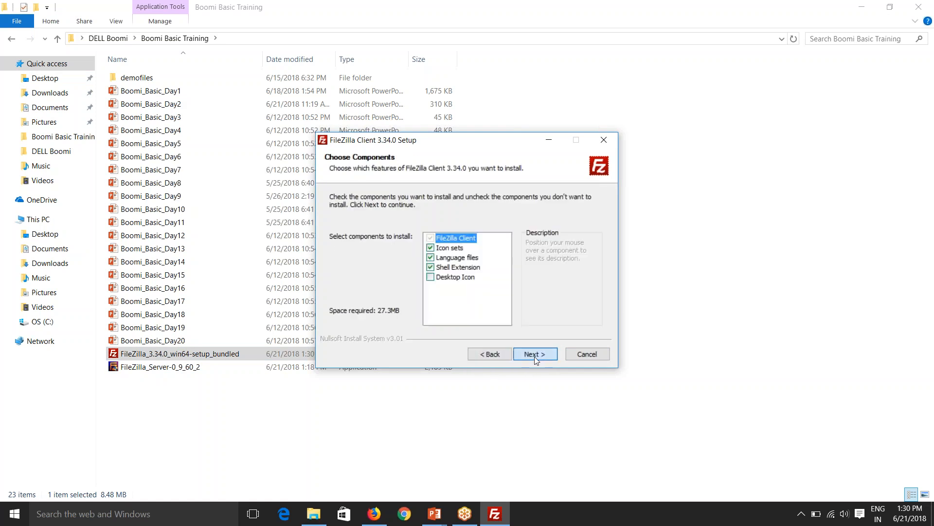
left_click(535, 355)
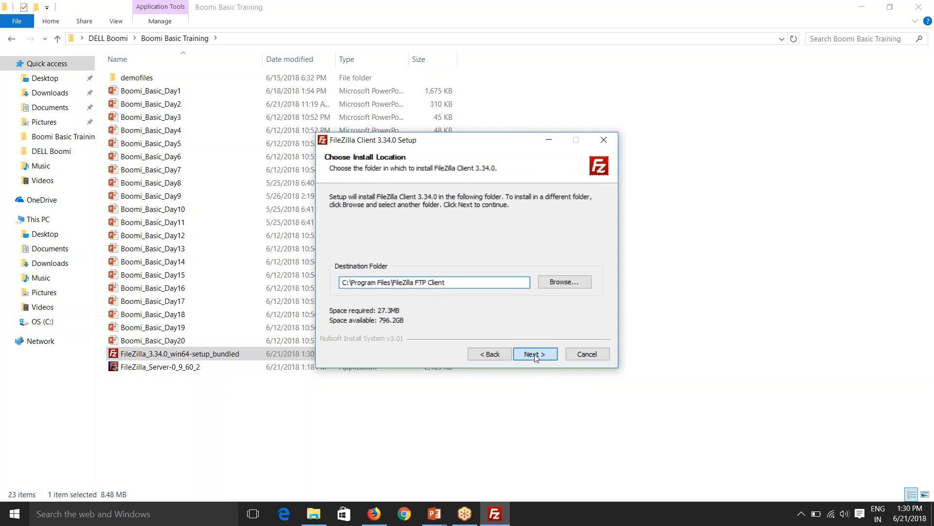
left_click(535, 356)
left_click(534, 355)
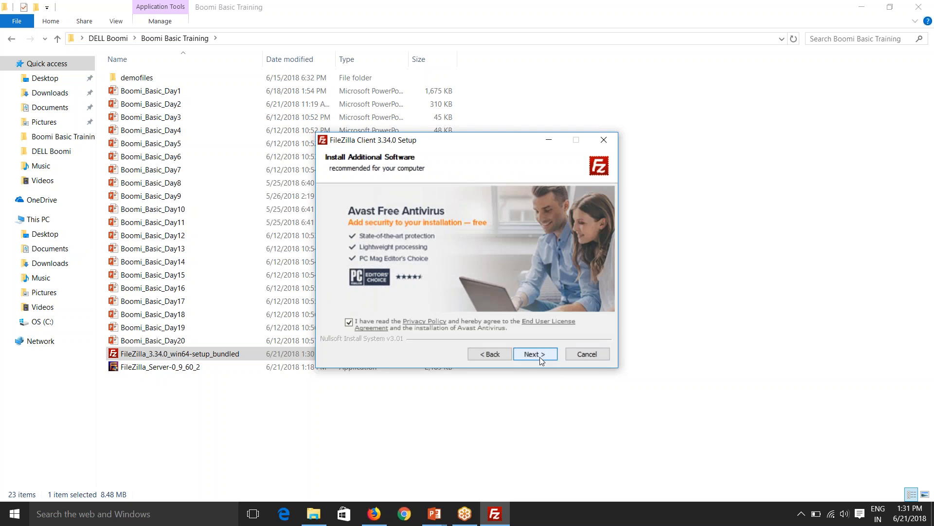
left_click(539, 357)
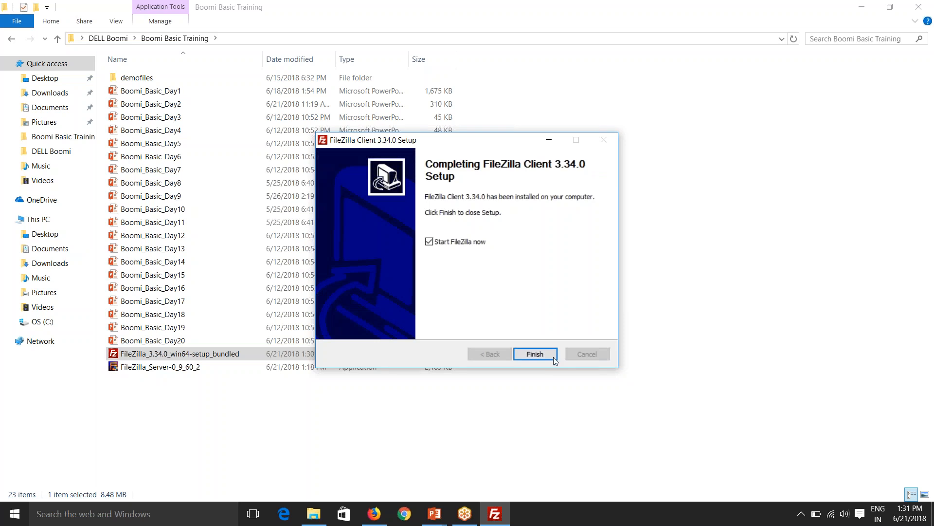
left_click(537, 354)
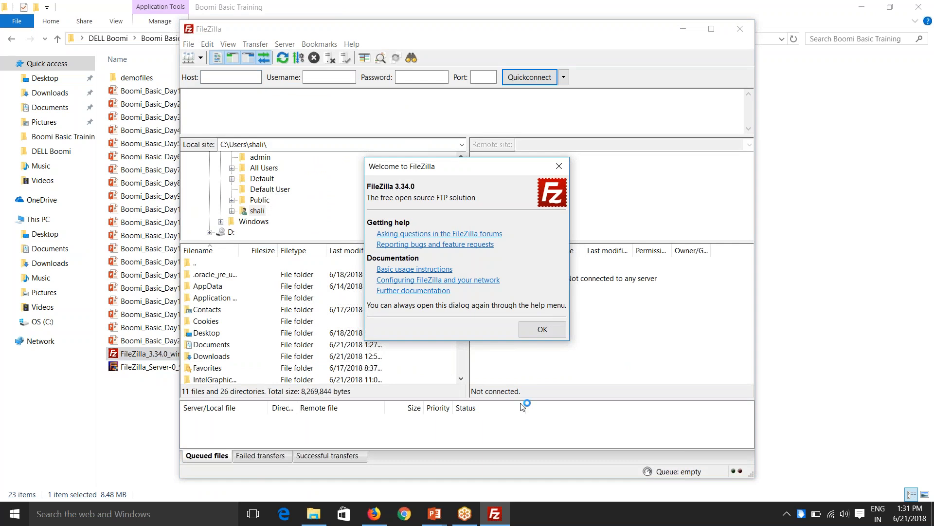
left_click(542, 330)
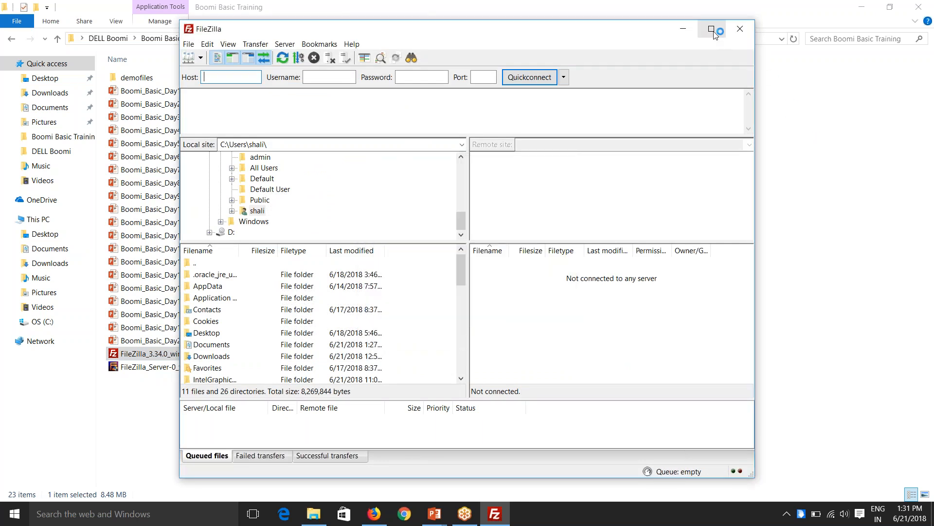
Maximize the FTP client, connect to localhost as Esiuser with the account password, save passwords, and widen the remote file name column.
left_click(711, 30)
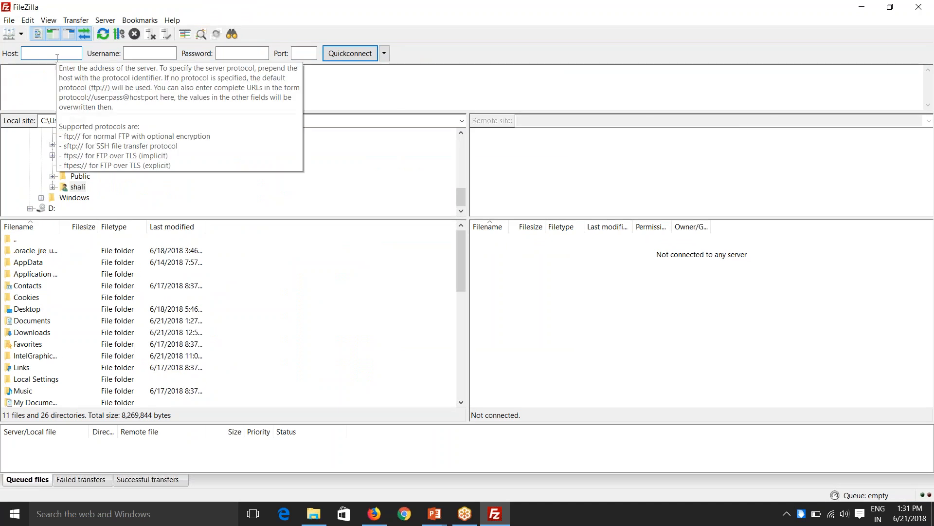
type("localhost")
left_click(149, 58)
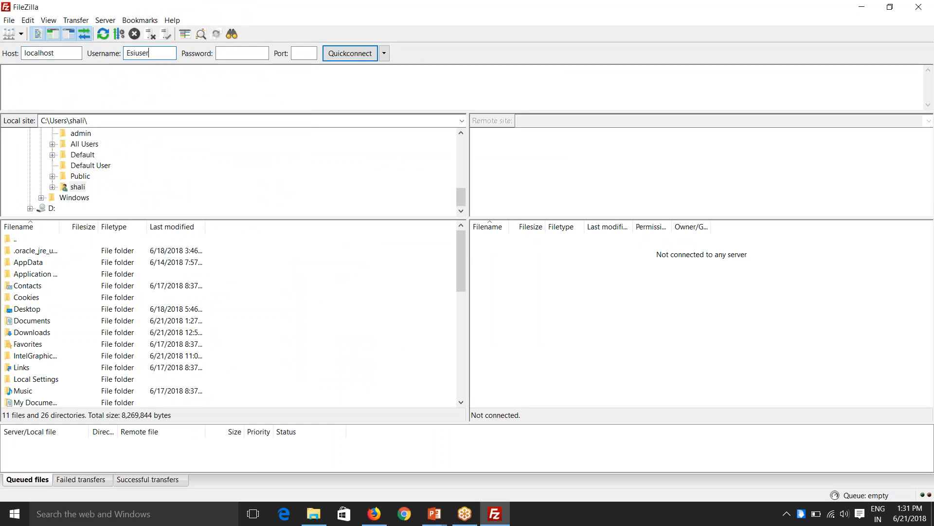
left_click(234, 54)
type("•")
left_click(331, 57)
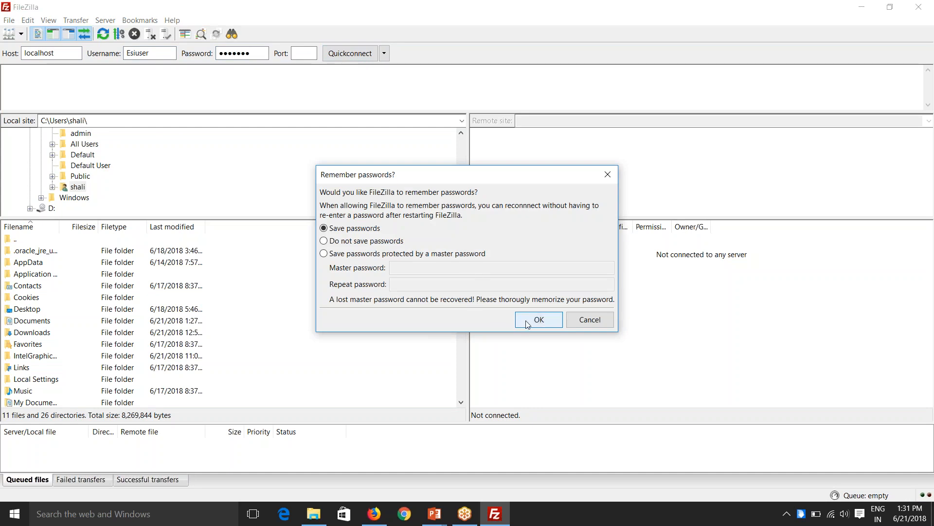
left_click(556, 320)
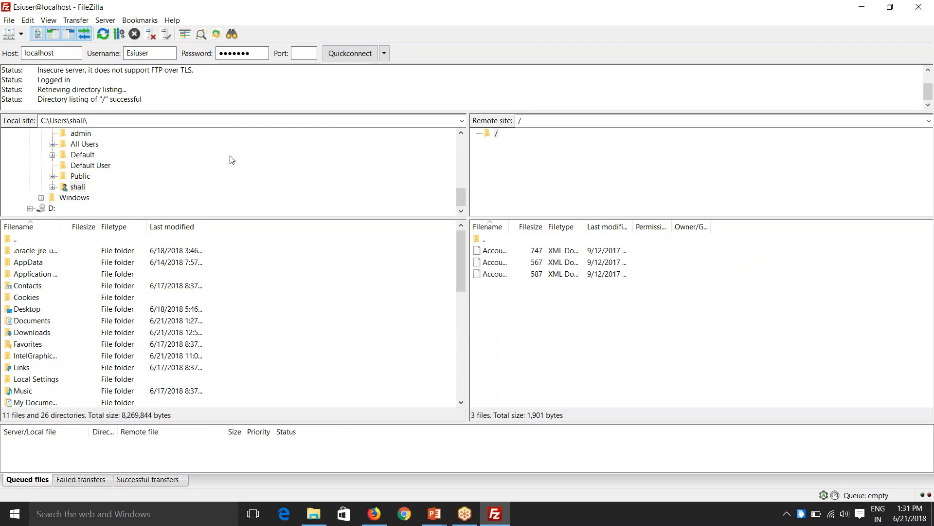
left_click_drag(507, 227, 559, 228)
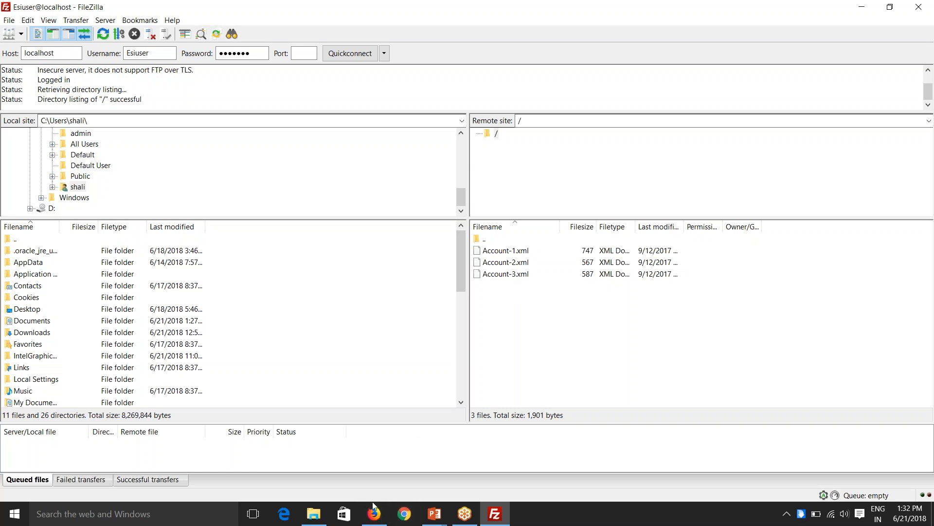
Switch to Boomi AtomSphere in Firefox, rename the new connection FTP Connection, and set its host to localhost and port to 21.
left_click(373, 514)
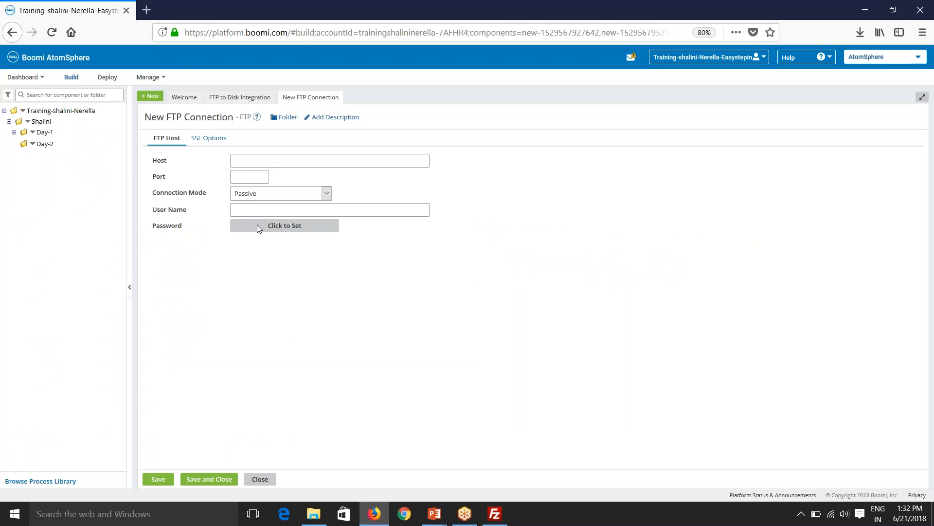
left_click(165, 117)
left_click_drag(165, 116, 134, 116)
key("BackSpace")
left_click(263, 159)
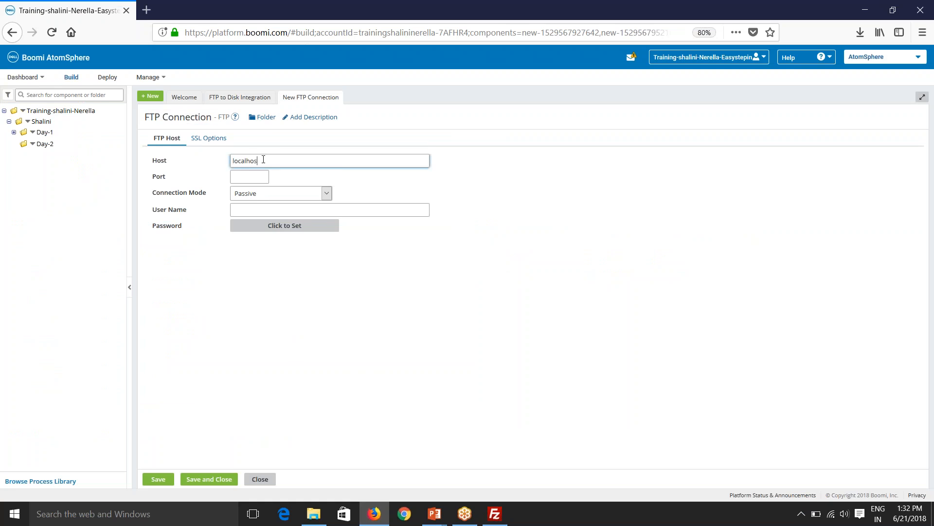
left_click(251, 180)
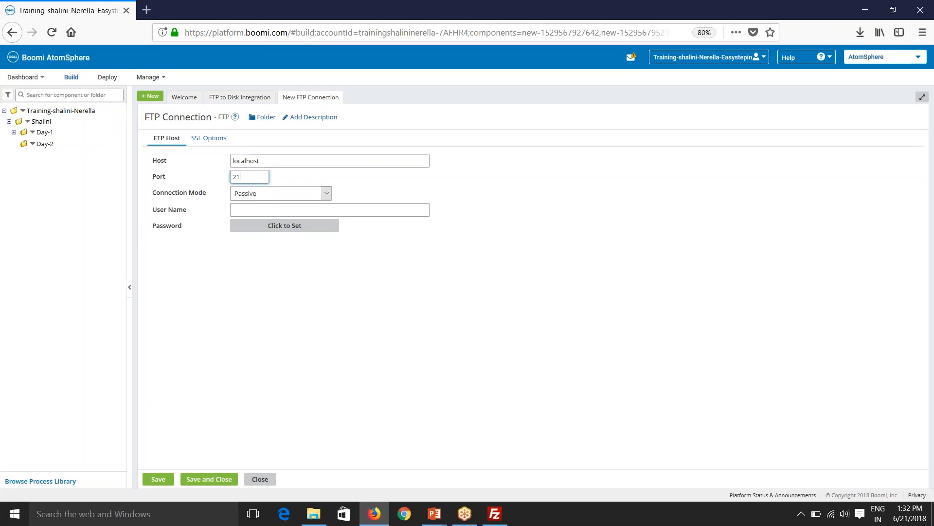
Keep the connection mode on Passive, set the user name to Esiuser, and apply the FTP account password.
left_click(259, 195)
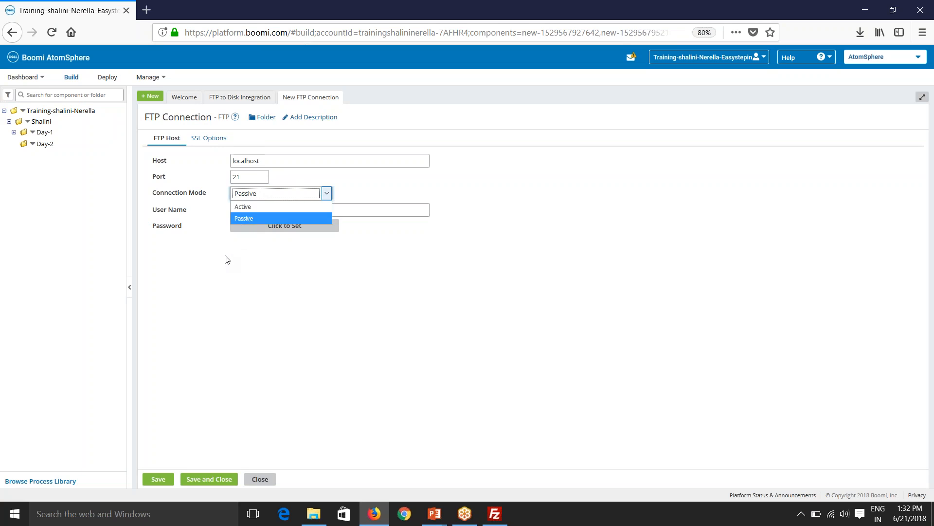
key("Up")
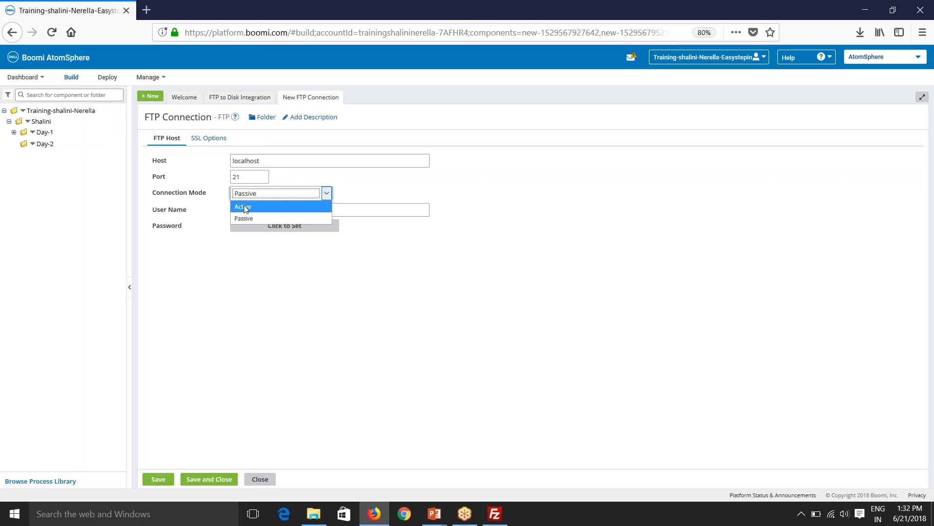
left_click(233, 238)
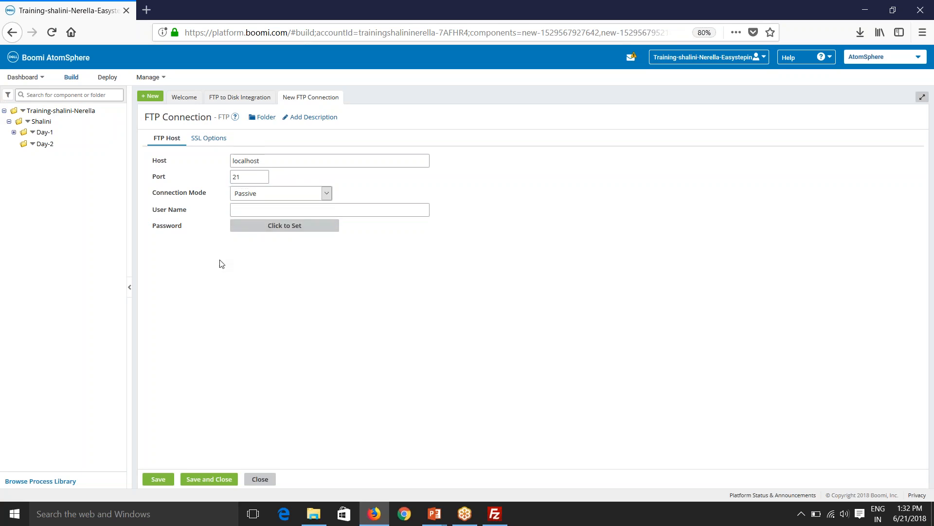
left_click(254, 208)
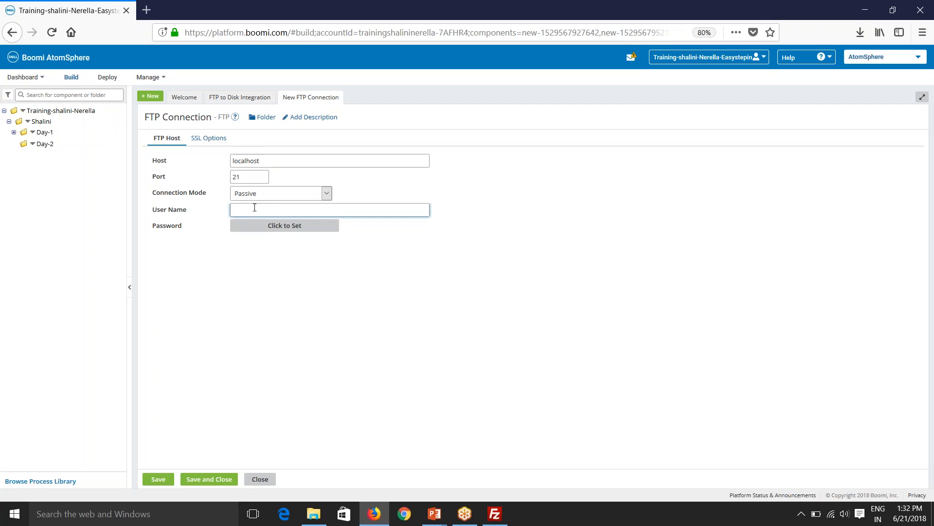
type("Esiuser")
left_click(257, 233)
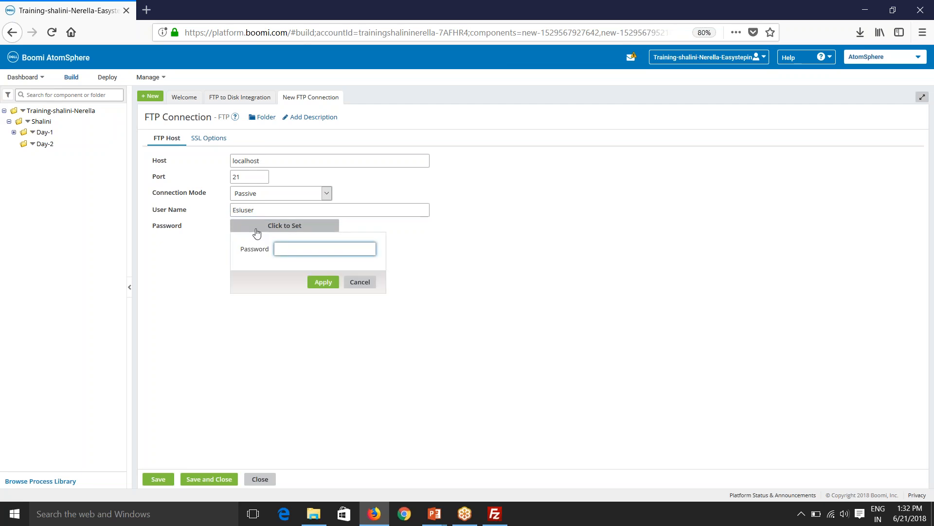
type("•••••••")
left_click(323, 282)
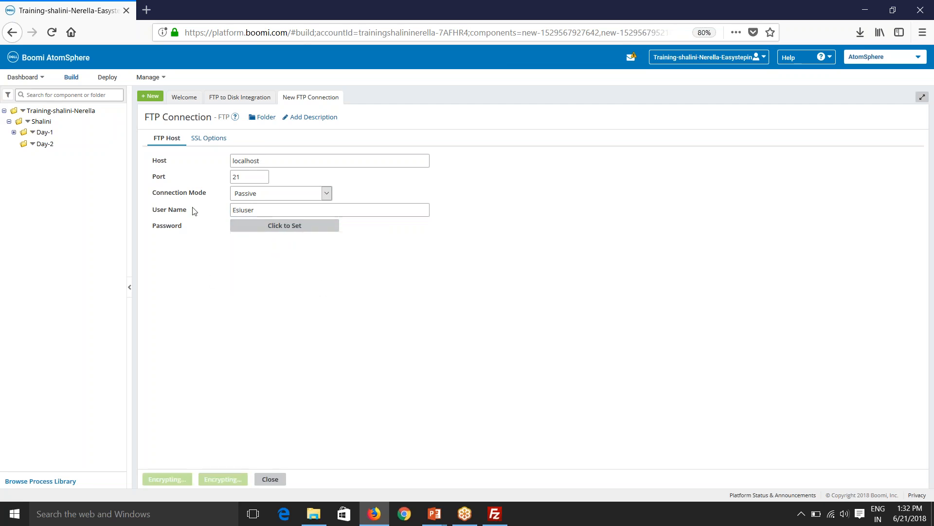
Review the SSL mode choices while keeping None, and save and close the FTP connection.
left_click(203, 140)
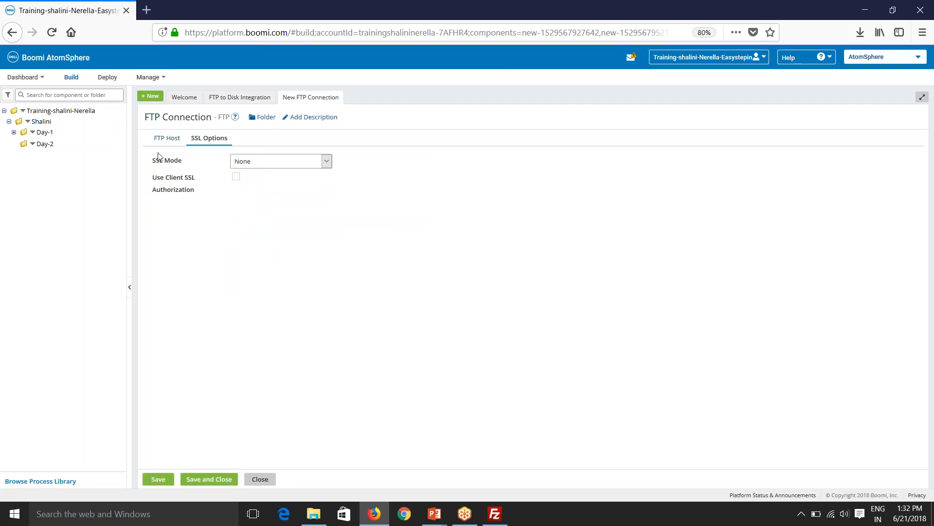
left_click(255, 161)
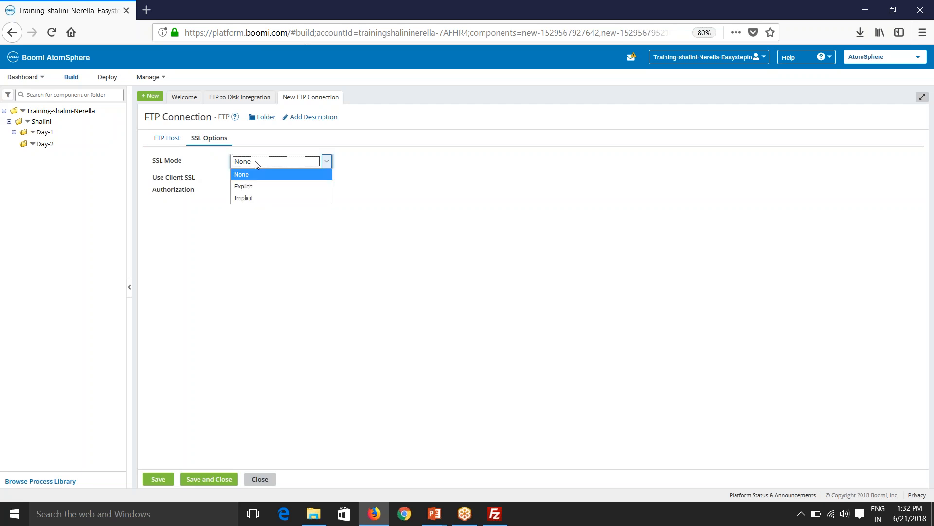
left_click(248, 246)
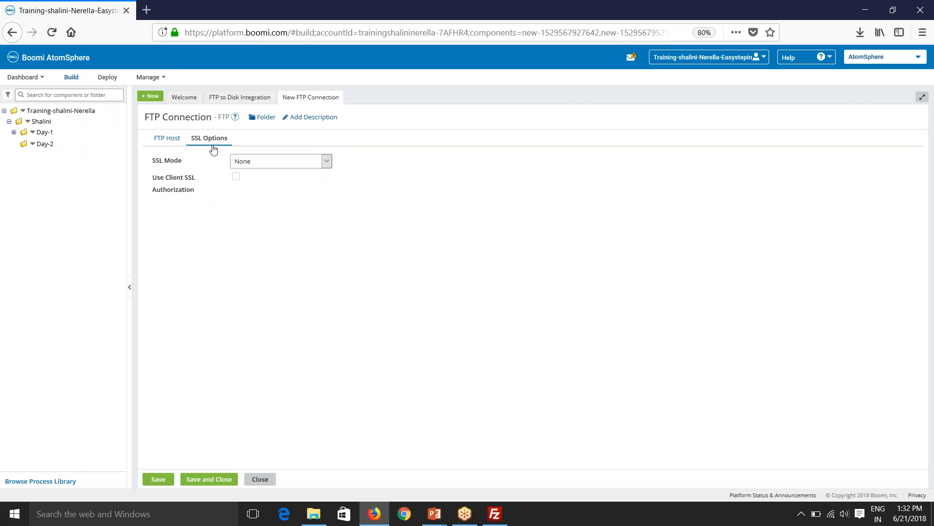
left_click(257, 170)
left_click(359, 225)
left_click(163, 140)
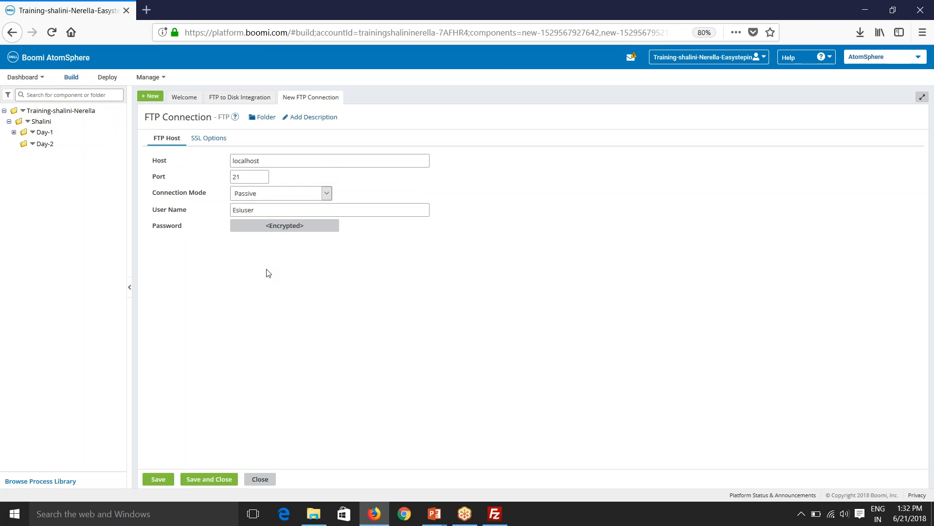
left_click(209, 479)
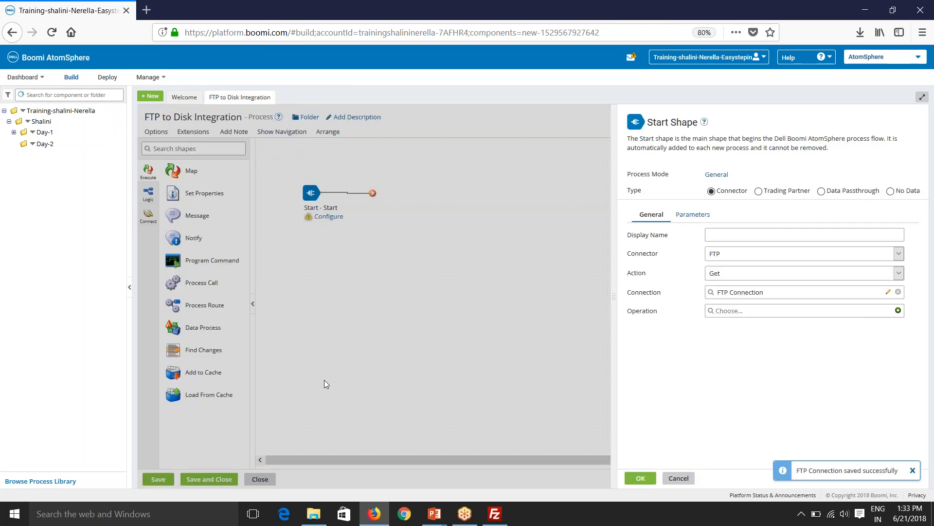
Create a new operation for the Start shape's FTP connector and rename it FTP Connector Operation.
left_click(898, 311)
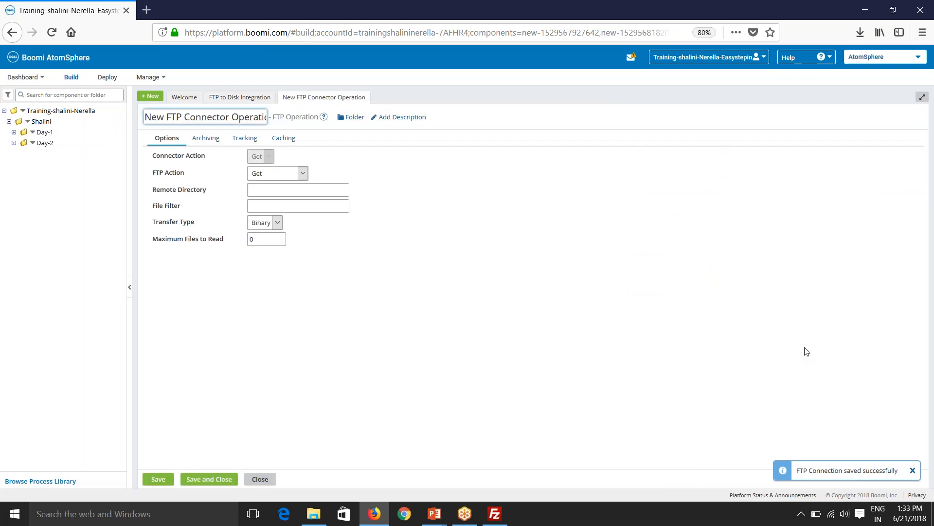
double_click(164, 118)
key("BackSpace")
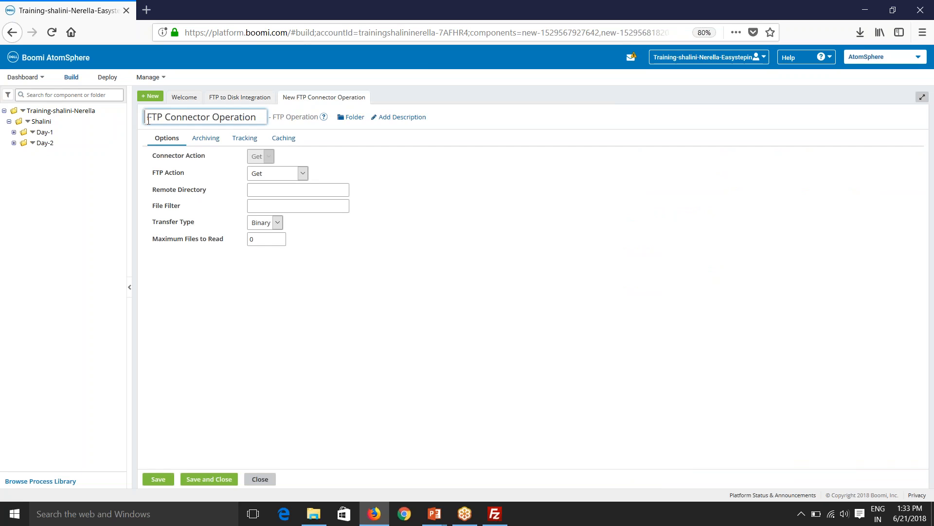
key("Delete")
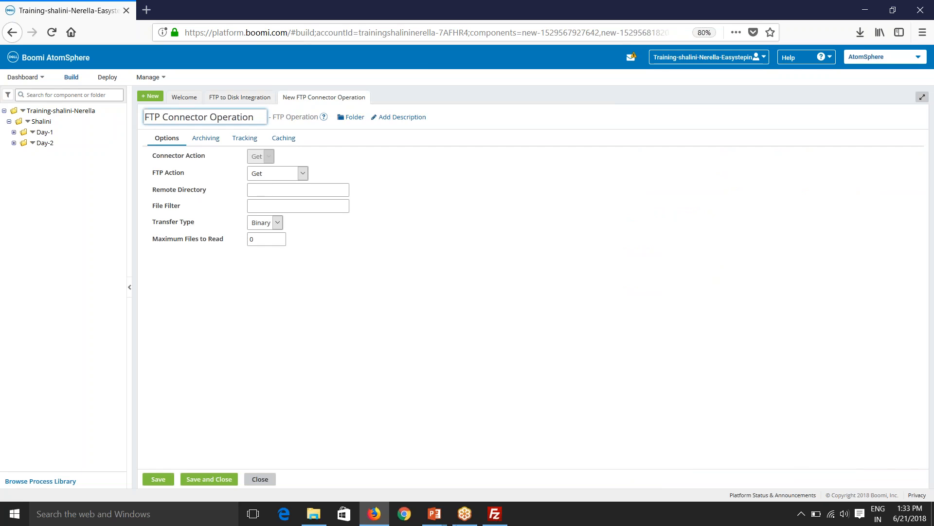
Check the remote site path in FileZilla, and set the operation's remote directory to / and file filter to *.
left_click(495, 514)
left_click(528, 121)
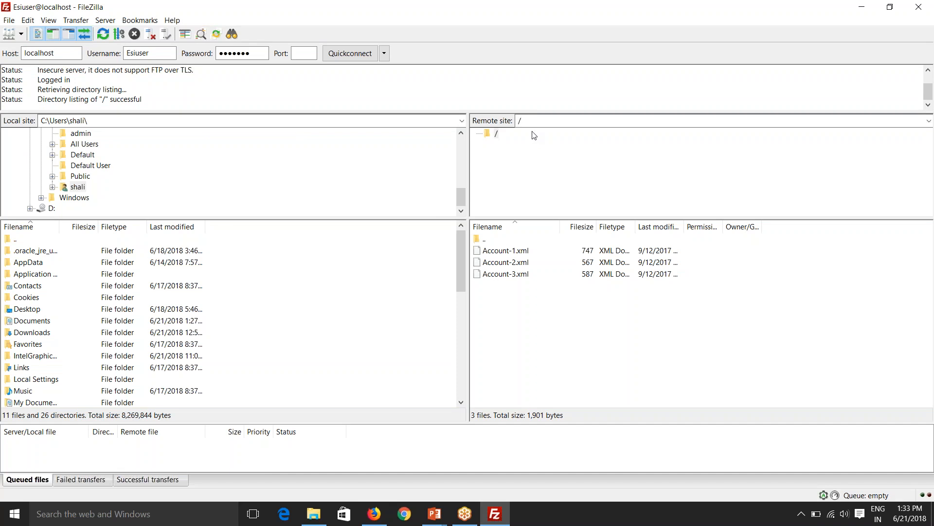
double_click(515, 121)
key("alt+Tab")
left_click(304, 190)
left_click(282, 207)
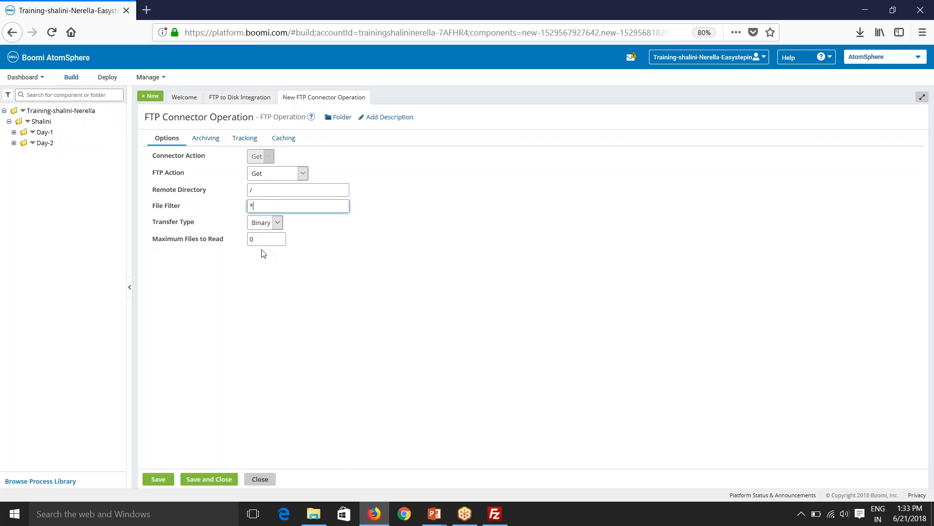
Review the transfer type choices and the file limit, keeping Binary and 0 maximum files to read.
left_click(267, 230)
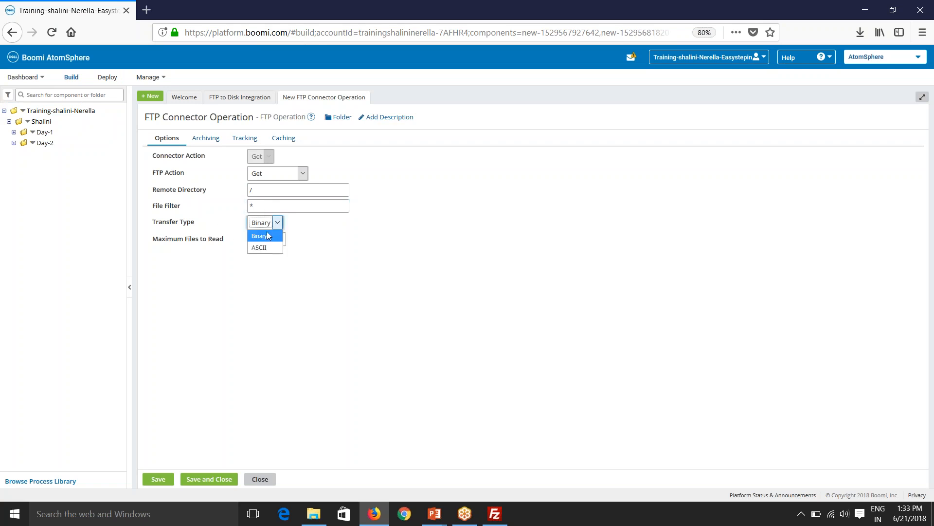
left_click(356, 270)
left_click(258, 239)
left_click_drag(256, 238, 247, 240)
left_click(266, 290)
Check the operation's archiving, tracking and caching settings, save and close it, and confirm the Start shape's configuration.
left_click(213, 144)
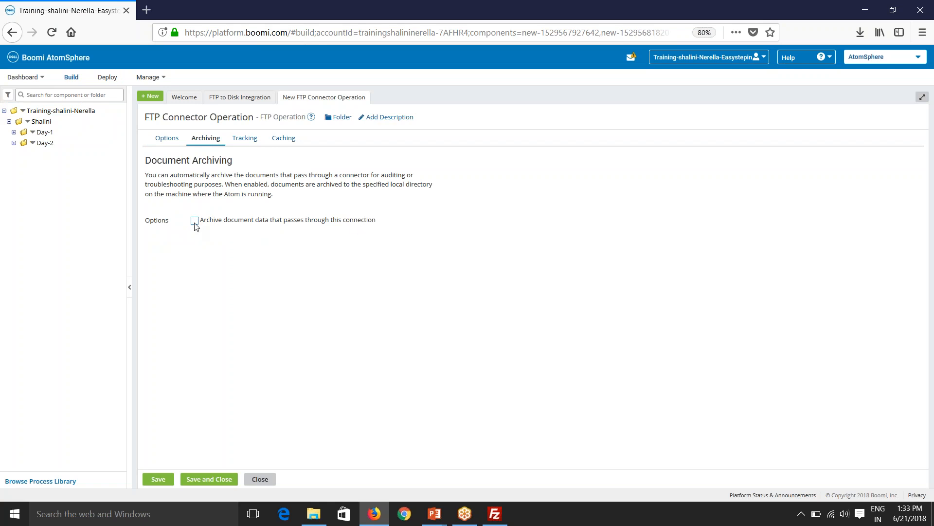
left_click(247, 140)
left_click(293, 143)
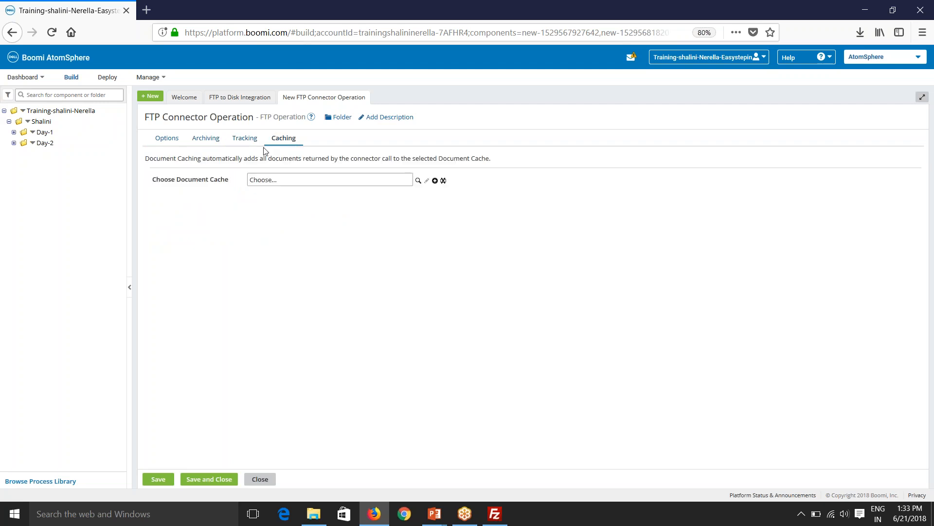
left_click(178, 147)
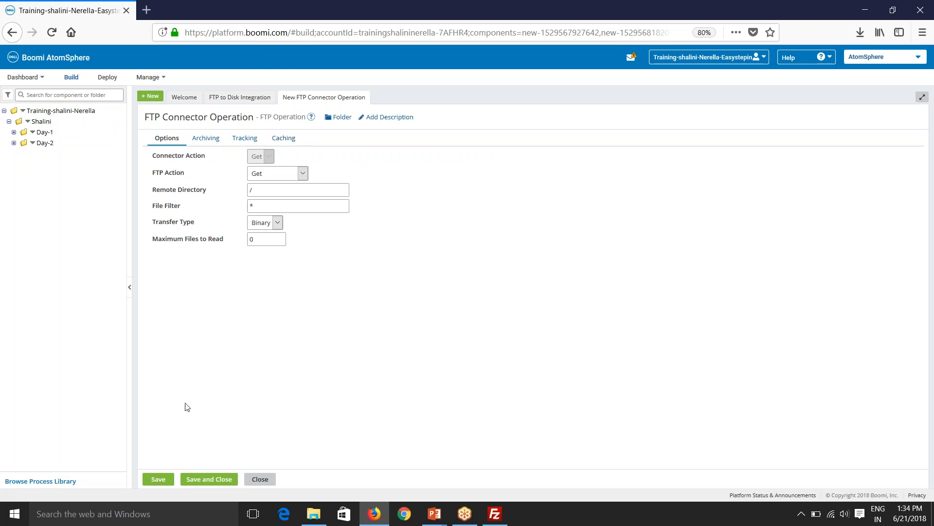
left_click(209, 478)
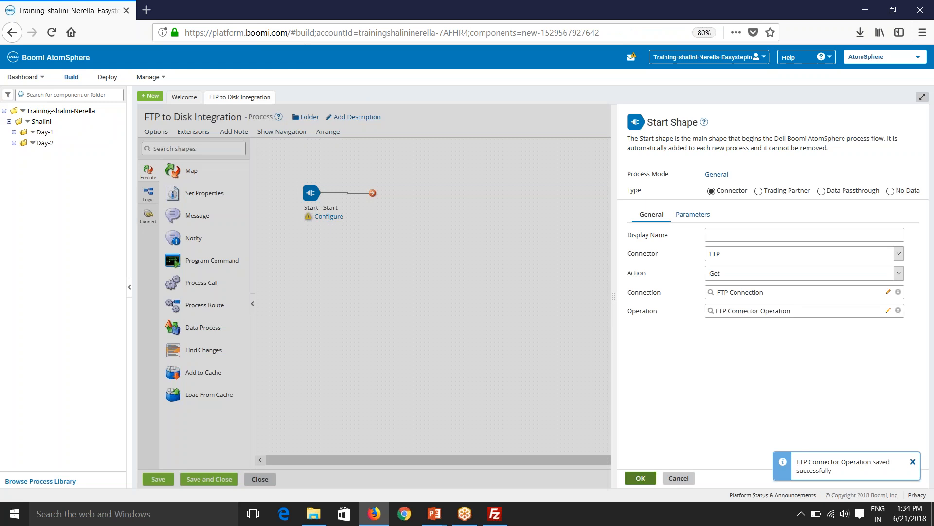
left_click(640, 477)
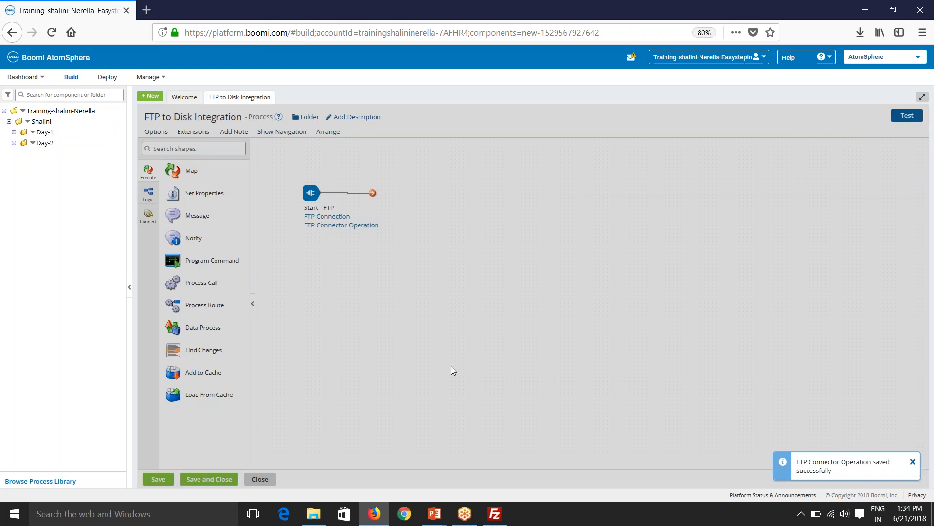
Reposition the Start shape on the canvas, add a Stop shape beside it, and connect the two shapes.
mouse_move(316, 203)
left_click_drag(317, 203, 355, 250)
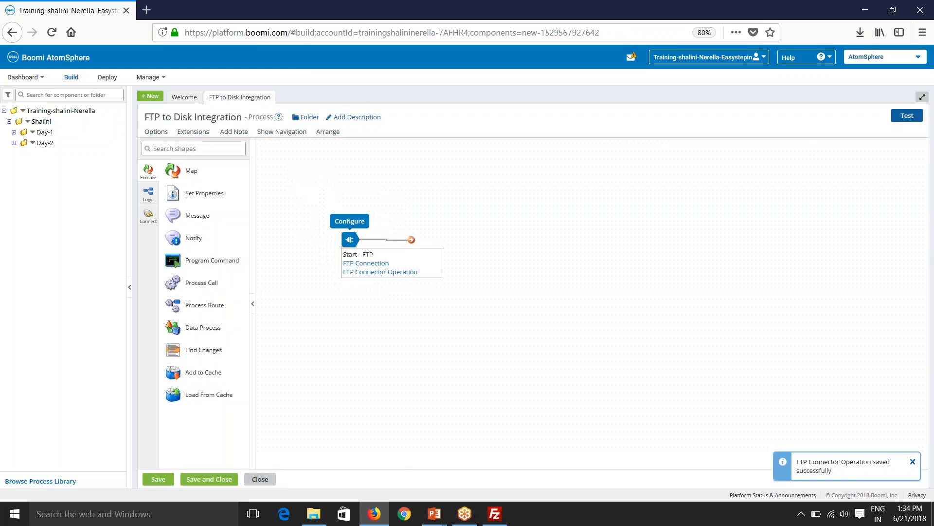
left_click(183, 149)
type("stop")
left_click_drag(192, 171, 473, 242)
left_click(679, 478)
left_click_drag(411, 240, 451, 240)
Save the process when starting its test, select the DEV atom, and run the test.
left_click(905, 120)
left_click(490, 289)
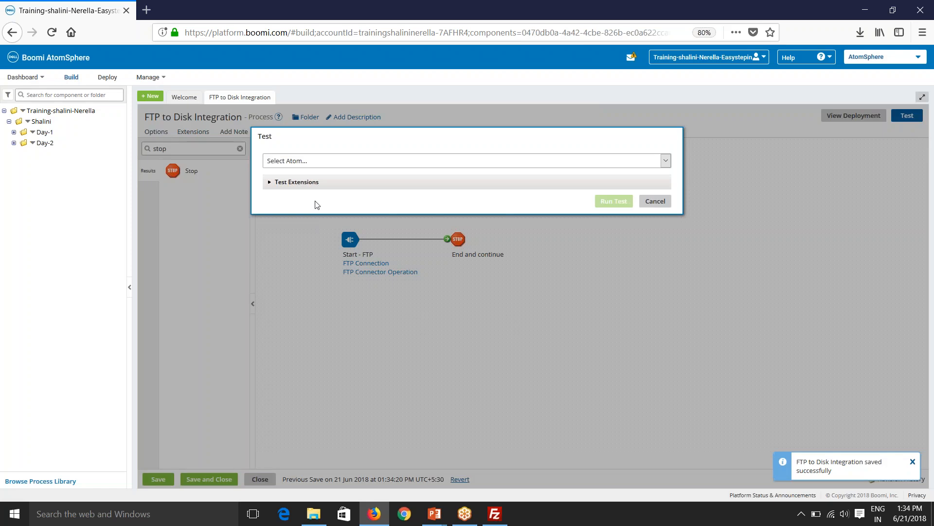
left_click(331, 163)
left_click(302, 237)
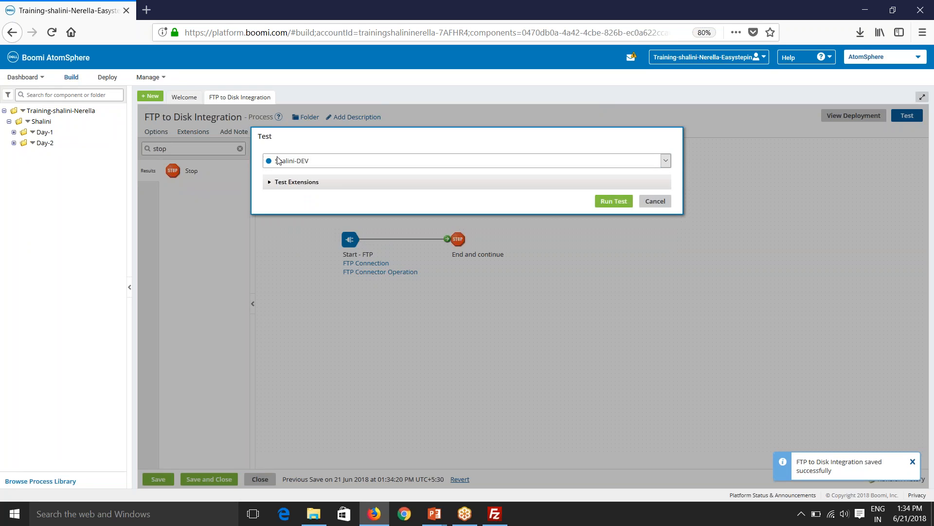
left_click(614, 201)
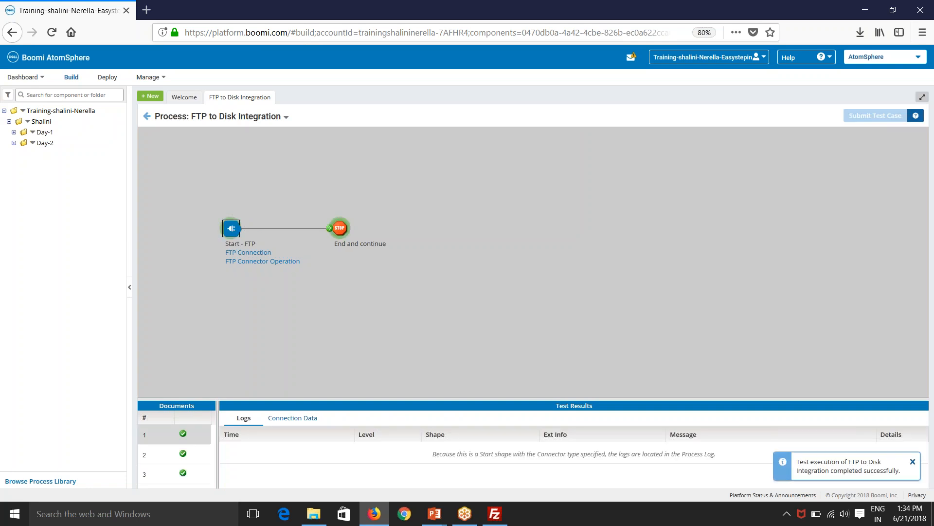
Enlarge the test results area and view the Stop shape's logs and source data.
left_click(340, 229)
left_click_drag(323, 398, 323, 317)
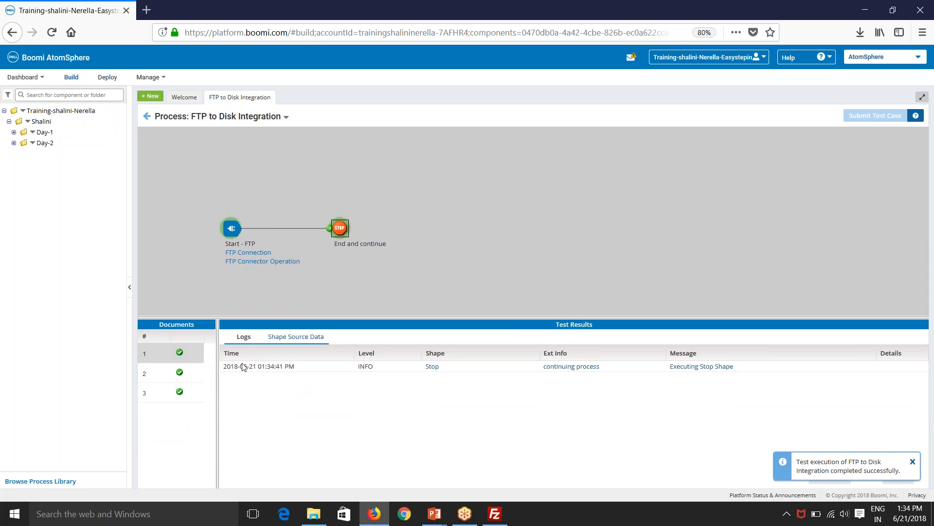
left_click(296, 336)
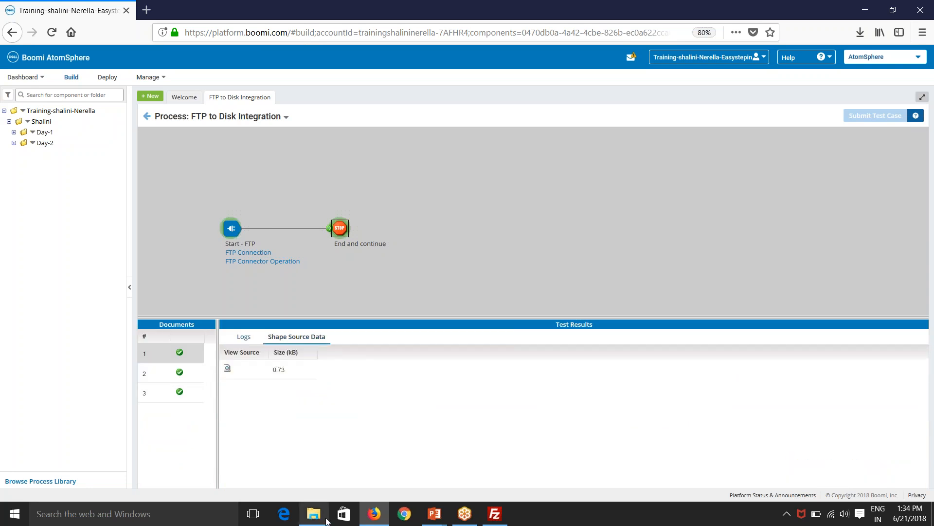
Switch to File Explorer and check the account XML files in C:\demofiles\In.
left_click(312, 511)
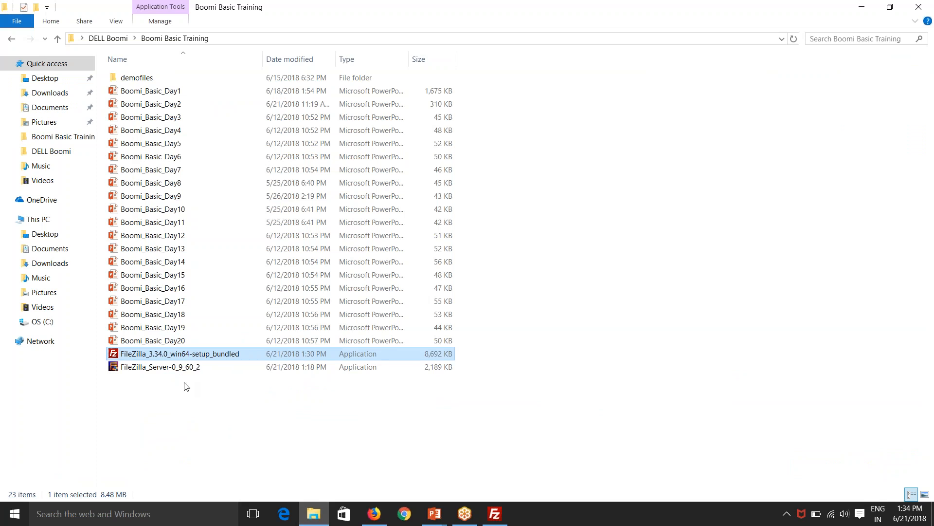
left_click(63, 328)
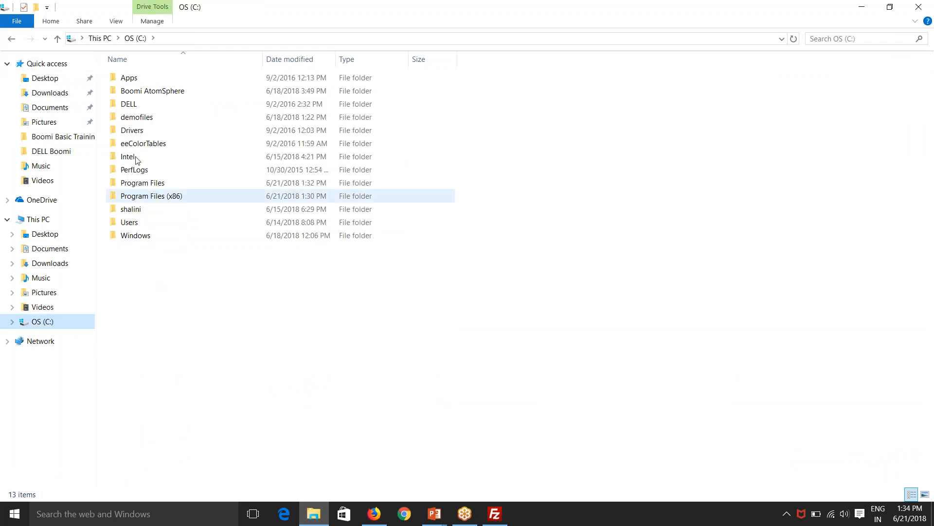
double_click(147, 120)
double_click(125, 78)
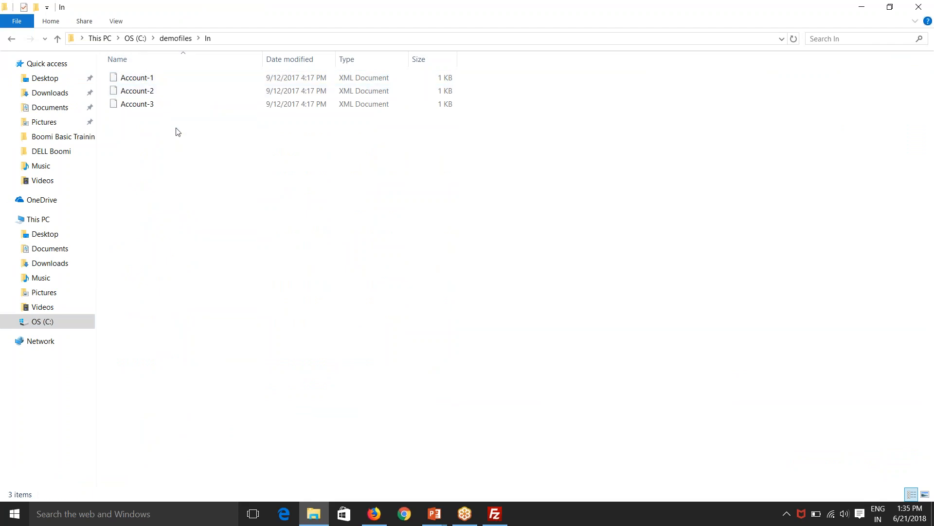
left_click(146, 81)
left_click(149, 102)
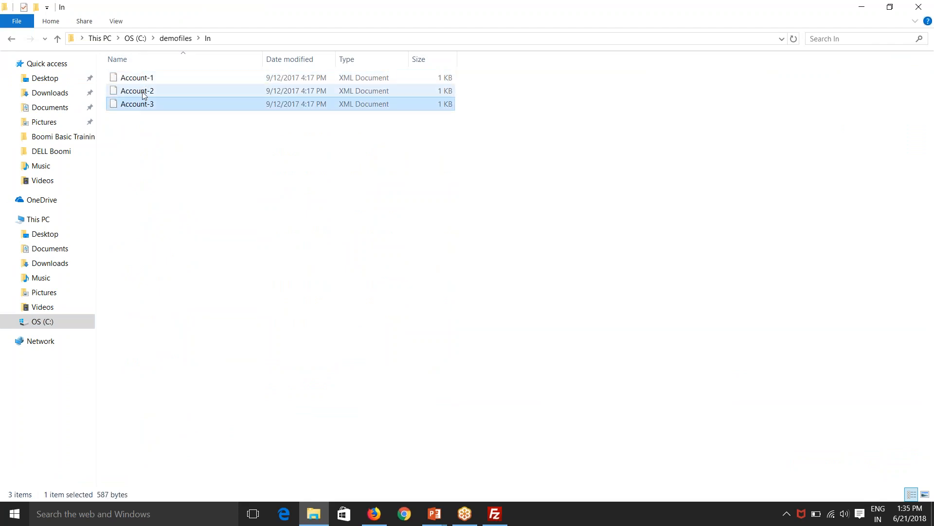
Switch back to AtomSphere, check the Start shape's connection data for all three documents, and view the contents of Account-3.xml.
left_click(373, 513)
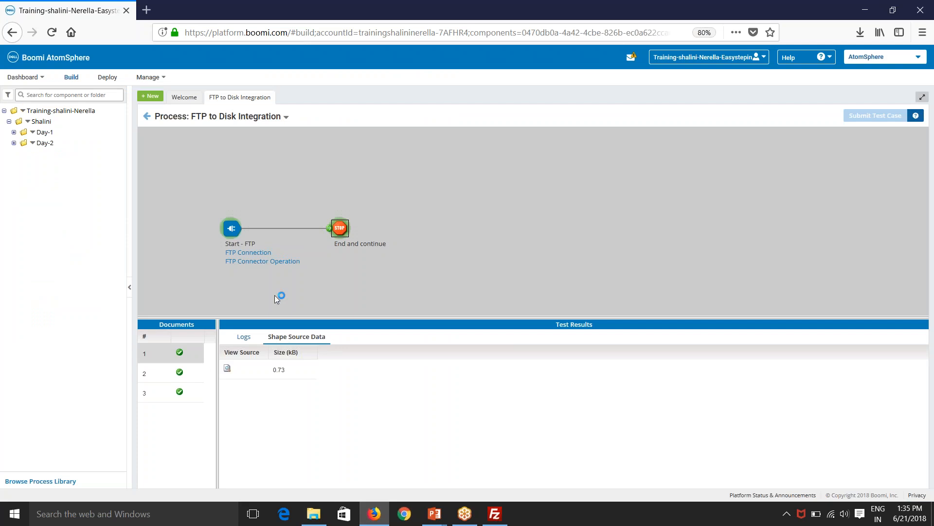
left_click(232, 228)
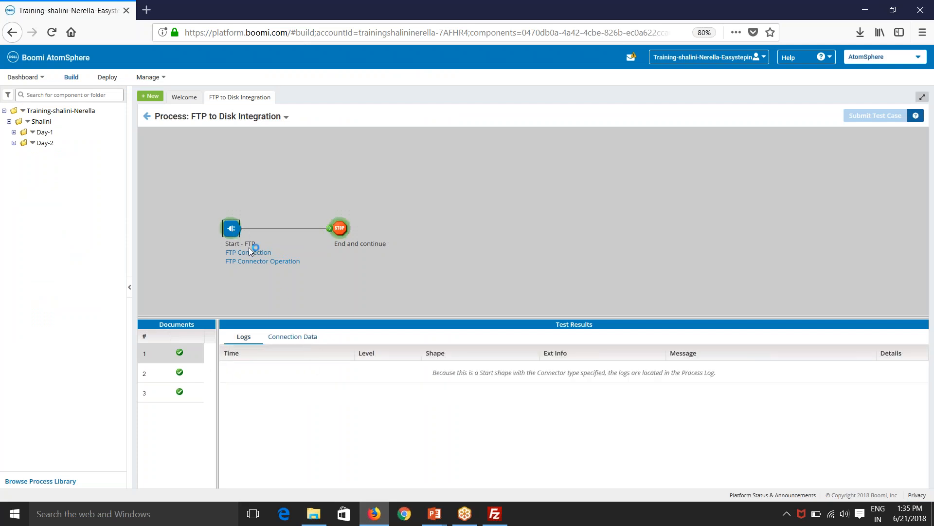
left_click(294, 340)
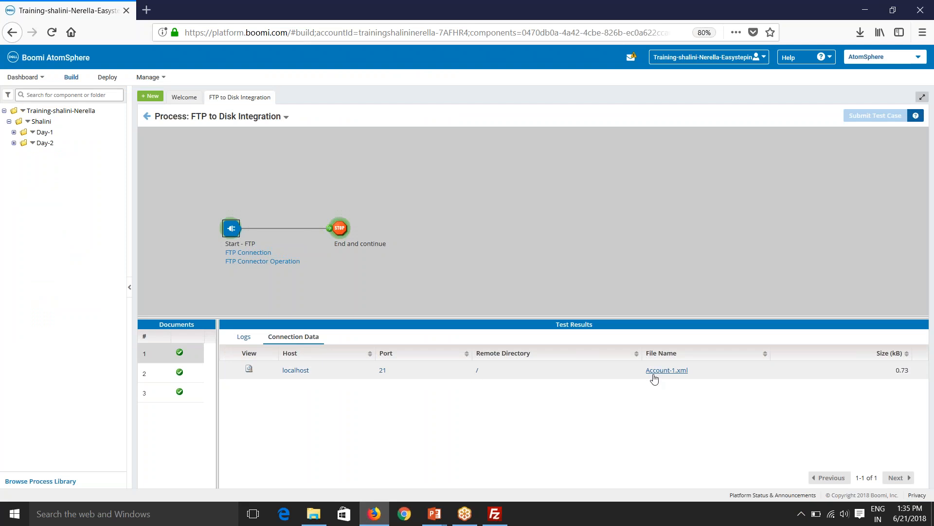
left_click(197, 374)
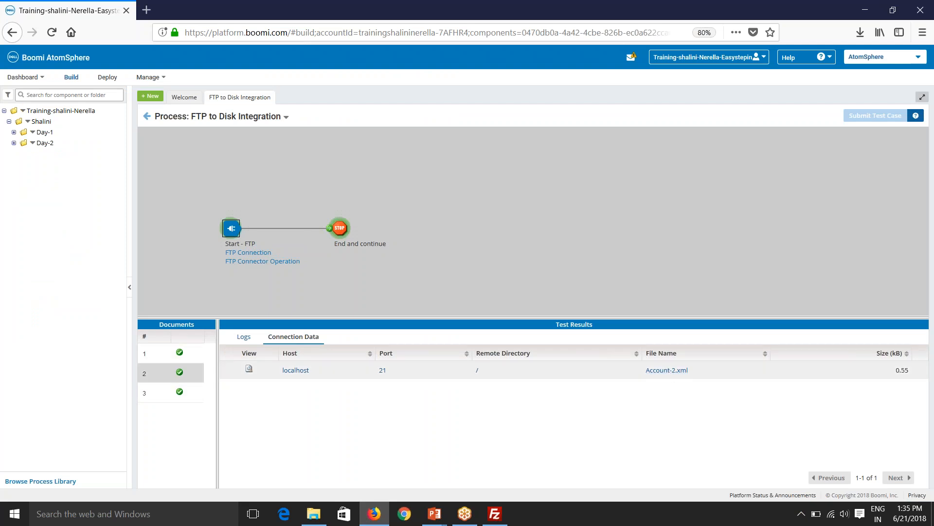
left_click(163, 393)
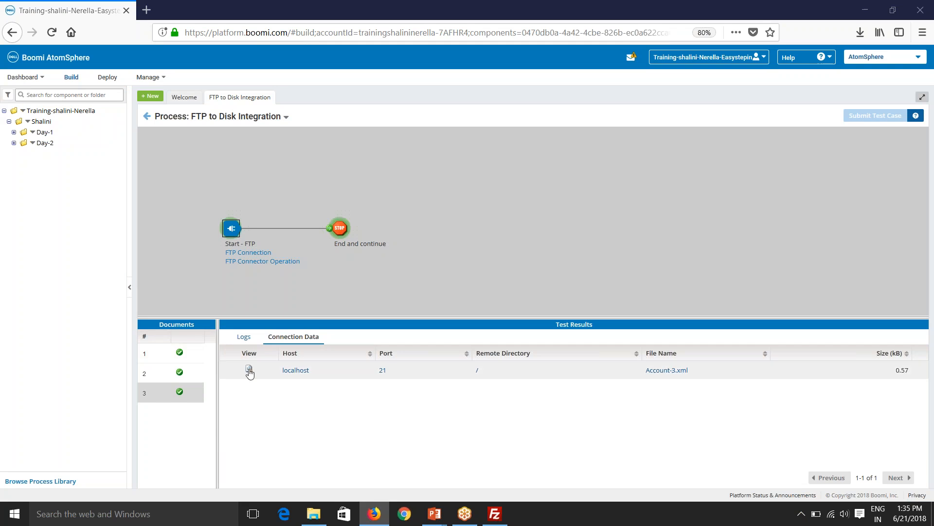
left_click(248, 368)
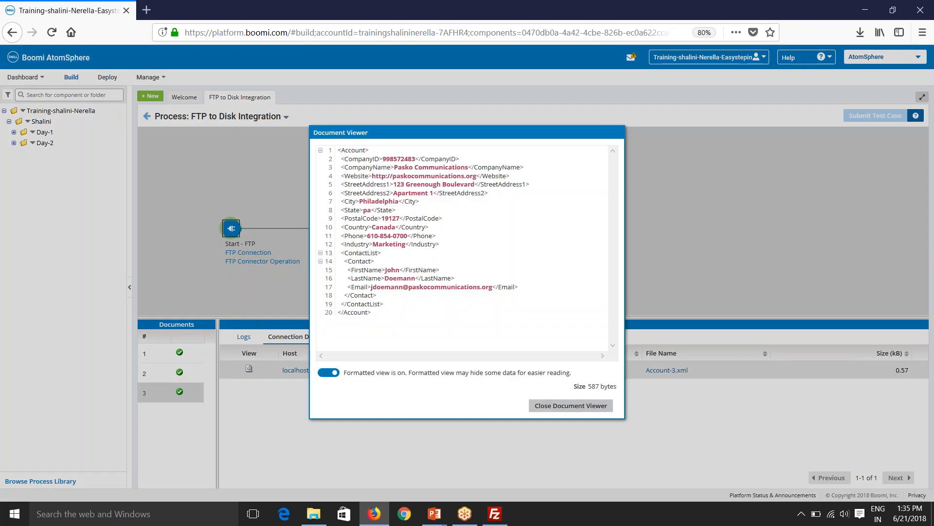
left_click(541, 408)
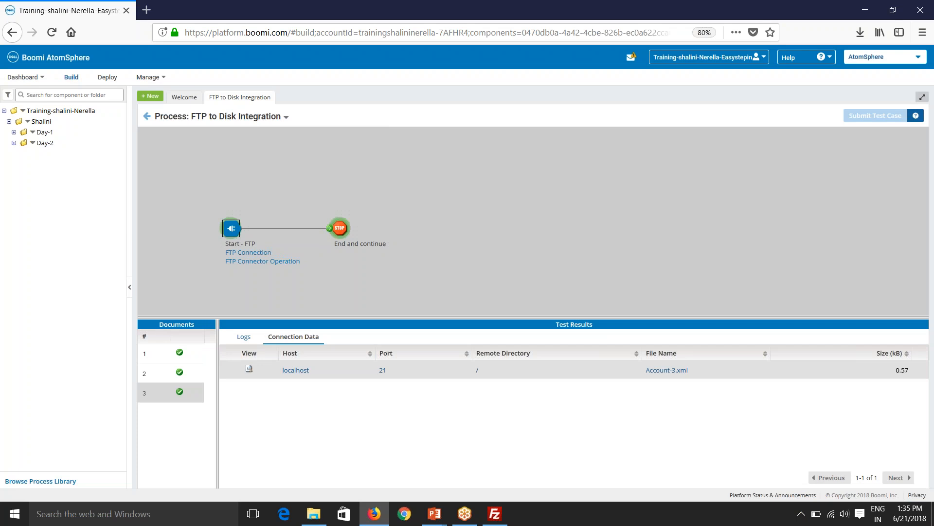
Review the base process log of the test run, and recheck the Stop shape's source data.
left_click(342, 229)
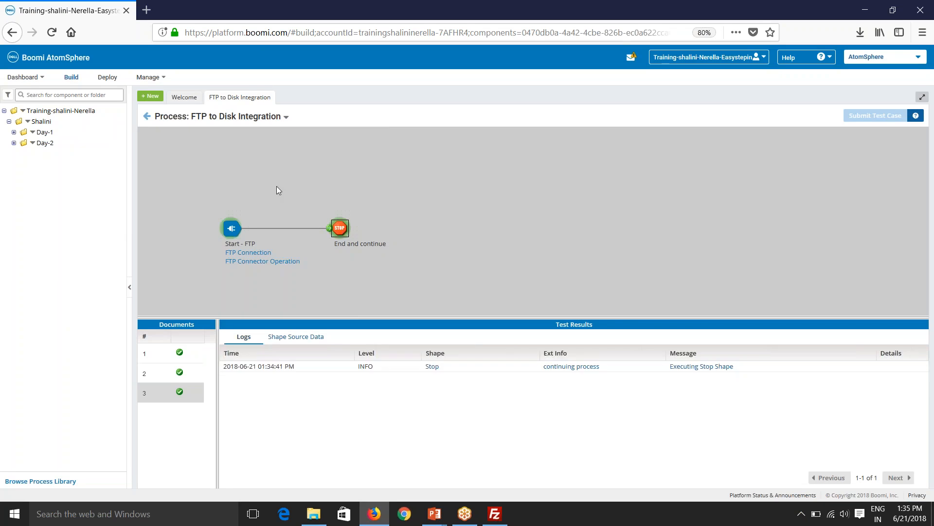
left_click(245, 118)
left_click(175, 134)
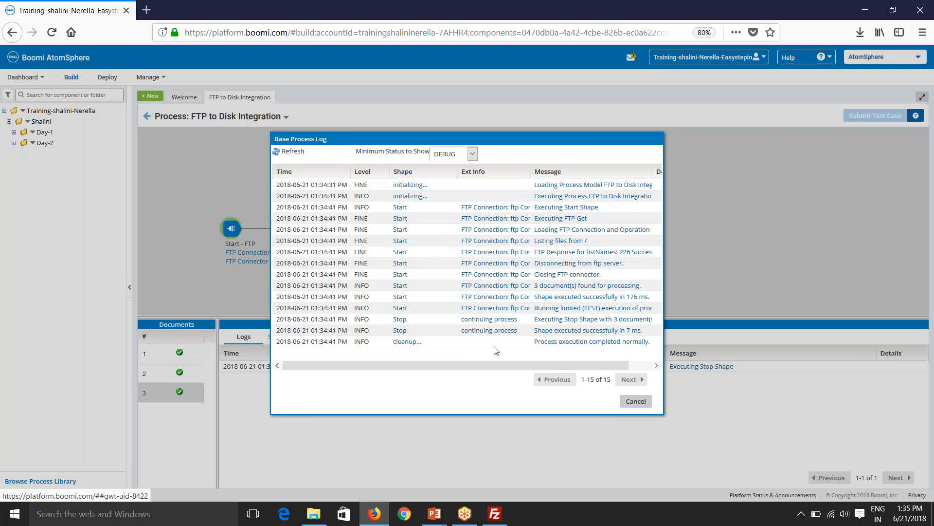
left_click(636, 401)
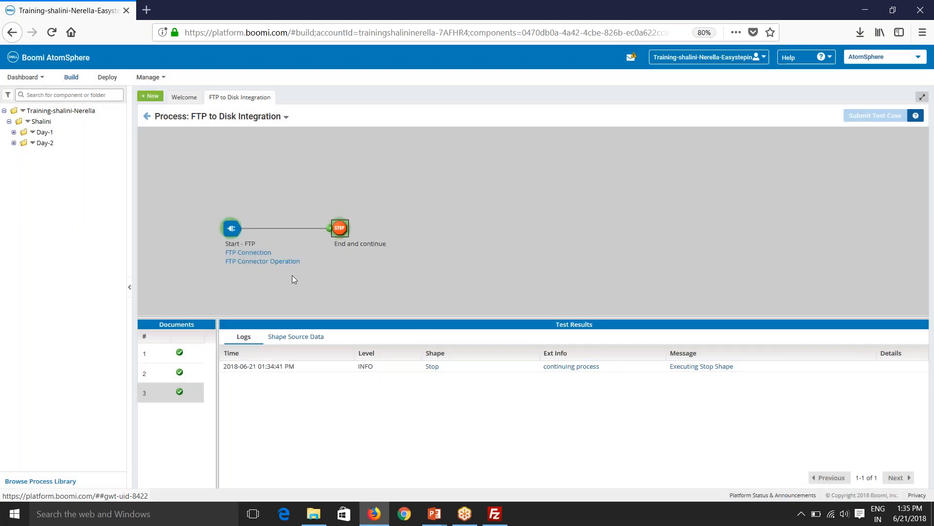
left_click(226, 231)
left_click(341, 230)
left_click(295, 336)
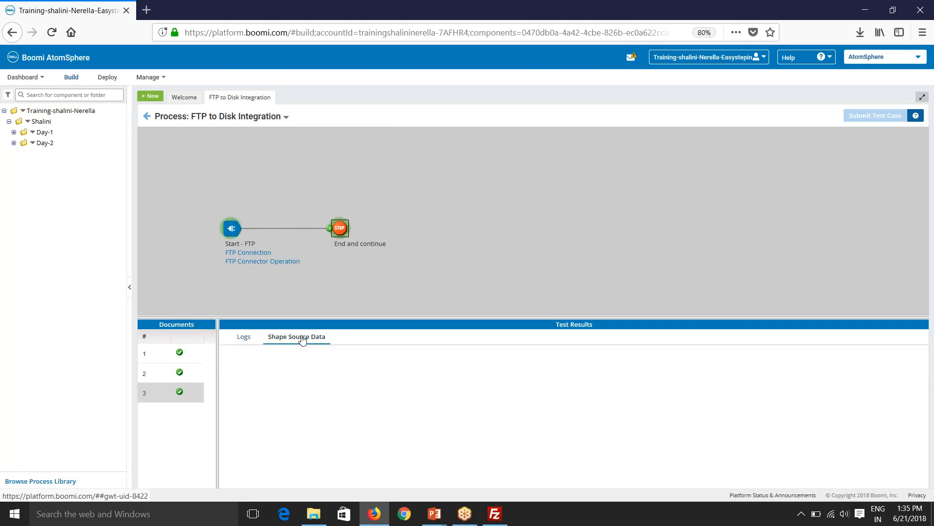
Return to the process editor and move the Start and Stop shapes apart to make room for another shape.
left_click(147, 117)
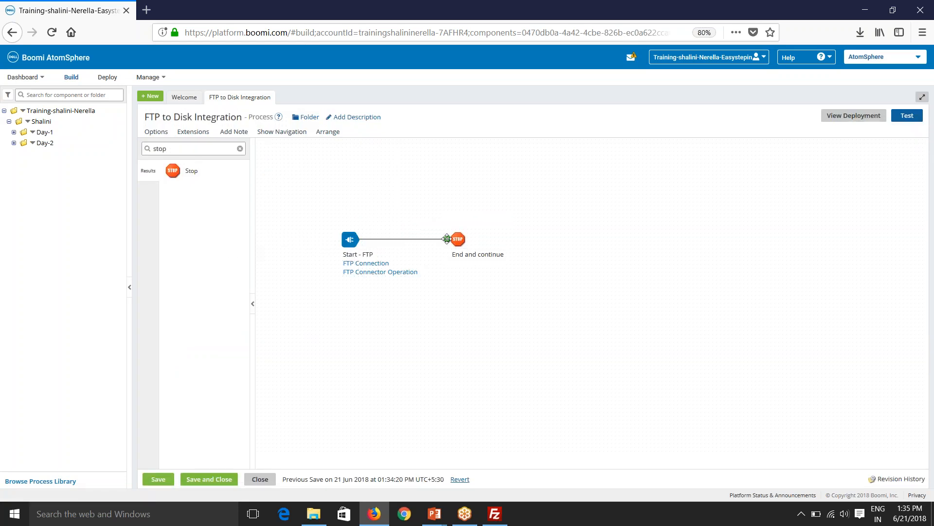
left_click_drag(351, 239, 389, 224)
left_click_drag(465, 243, 479, 225)
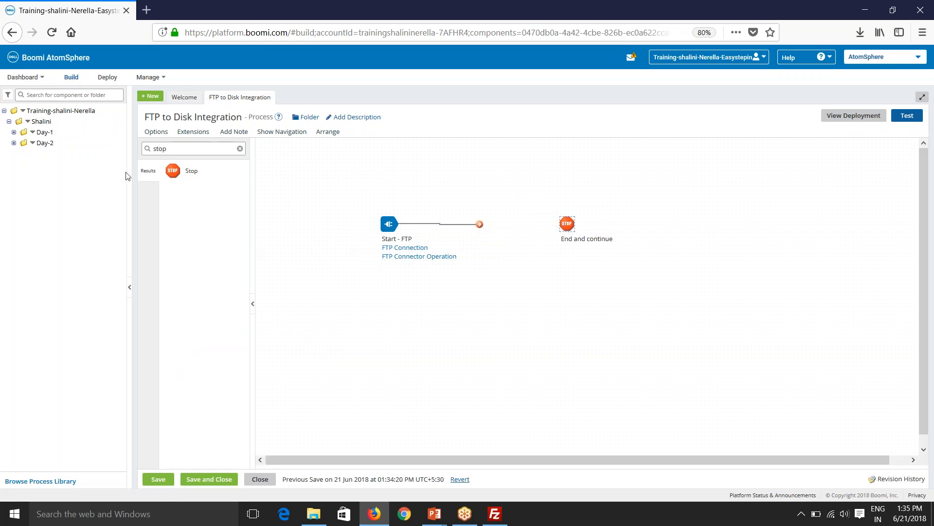
Find the Disk connector and place it on the canvas between the Start and Stop shapes.
left_click_drag(174, 152, 133, 143)
type("disk")
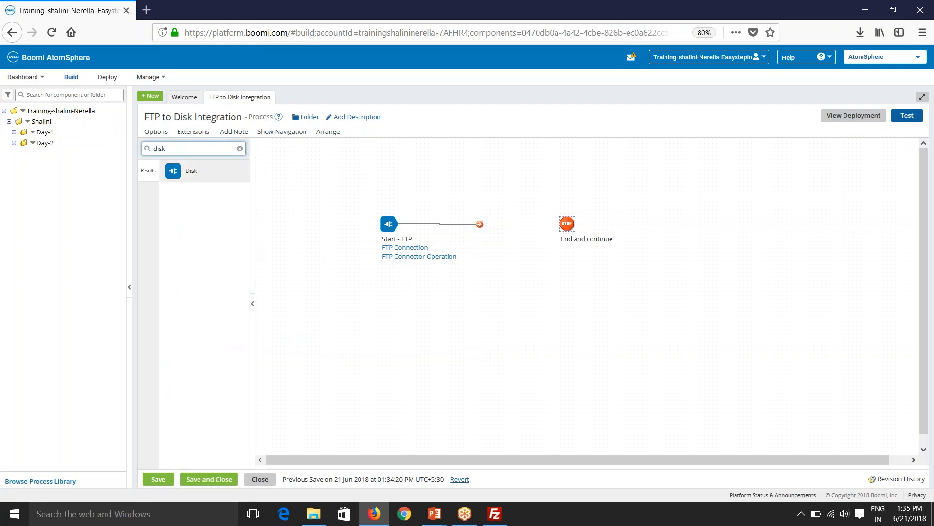
left_click_drag(188, 171, 558, 233)
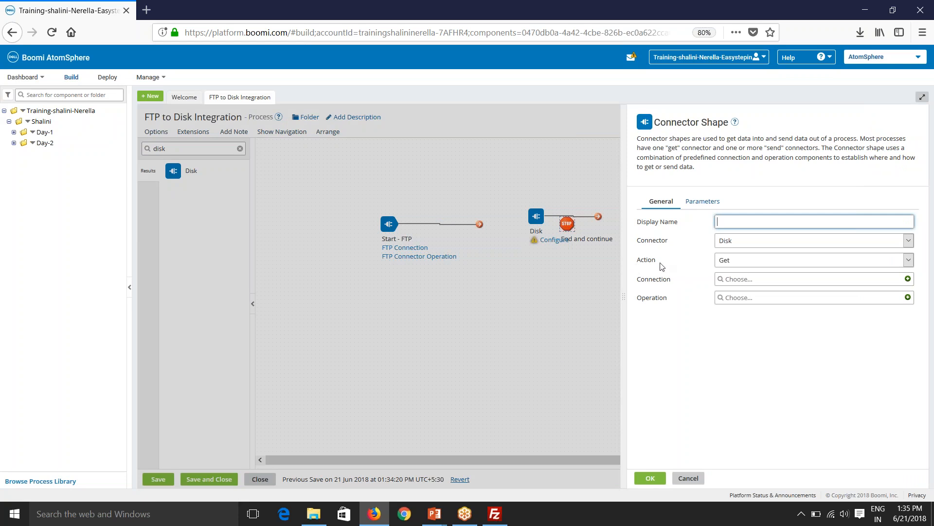
Set the Disk connector's action to Send and choose the existing Disk Connection from the Day-1 folder.
left_click(723, 263)
left_click(730, 286)
left_click(683, 345)
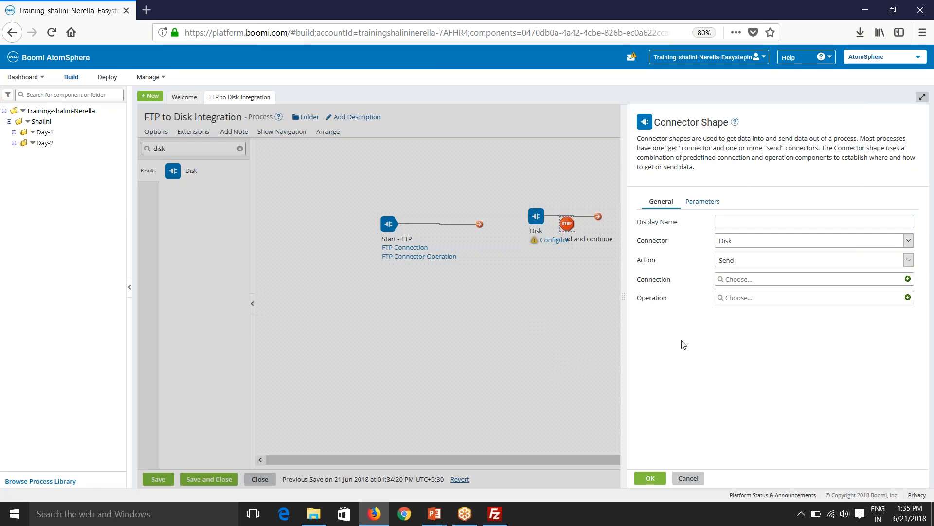
left_click(732, 283)
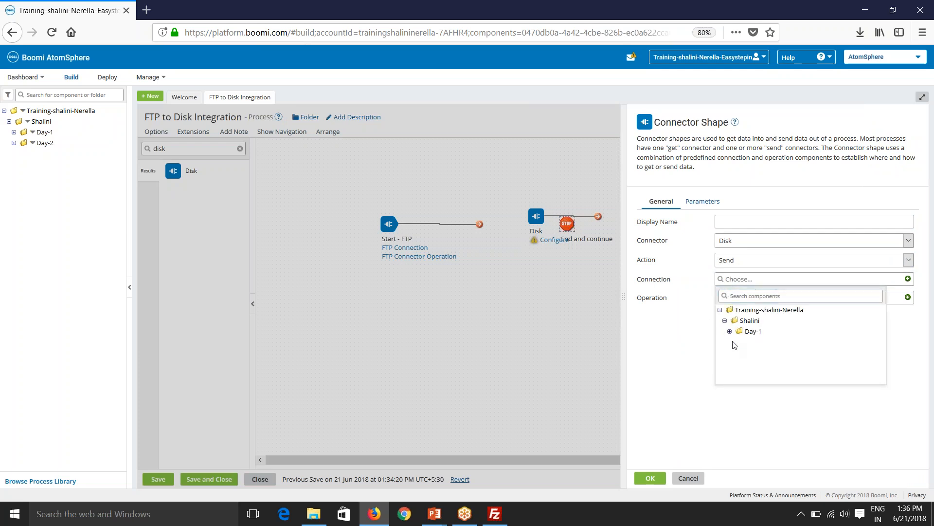
left_click(730, 332)
left_click(771, 345)
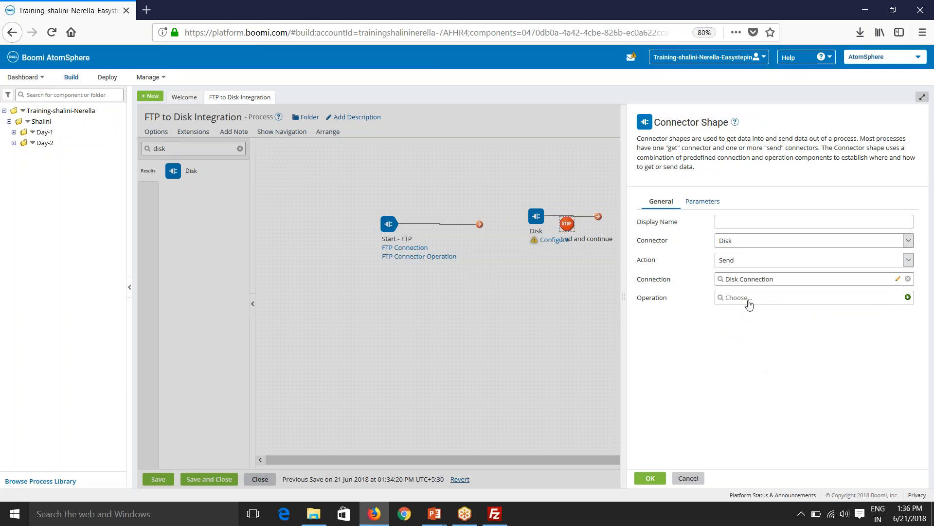
Create a Disk operation named Disk Connector Operation and enable creating the directory if it doesn't exist.
left_click(908, 297)
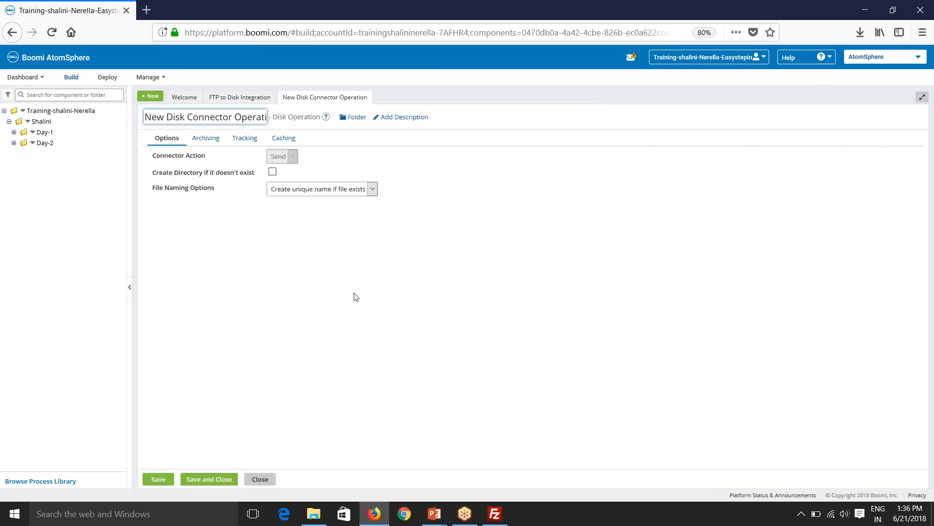
left_click_drag(165, 119, 131, 124)
key("Delete")
key("Delete")
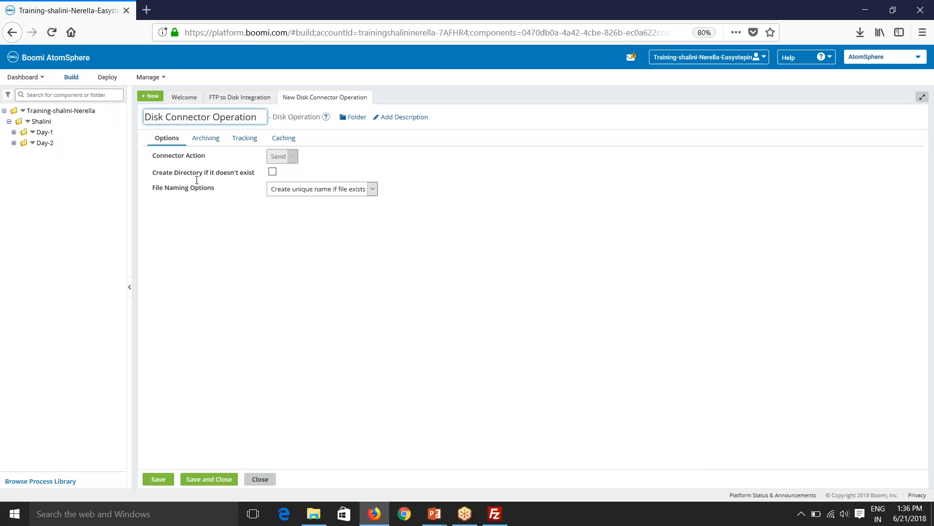
left_click(273, 173)
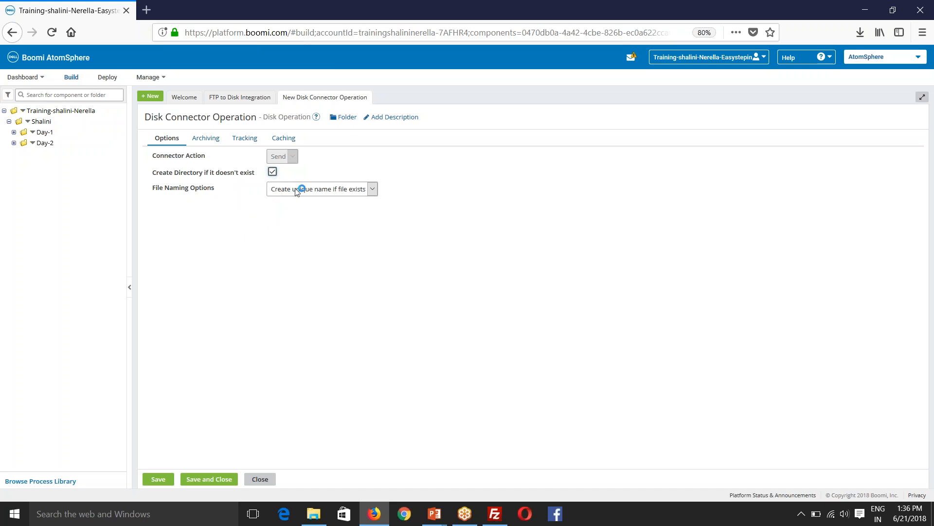
Review the file naming choices, keep Create unique name if file exists, and save and close the operation.
left_click(340, 195)
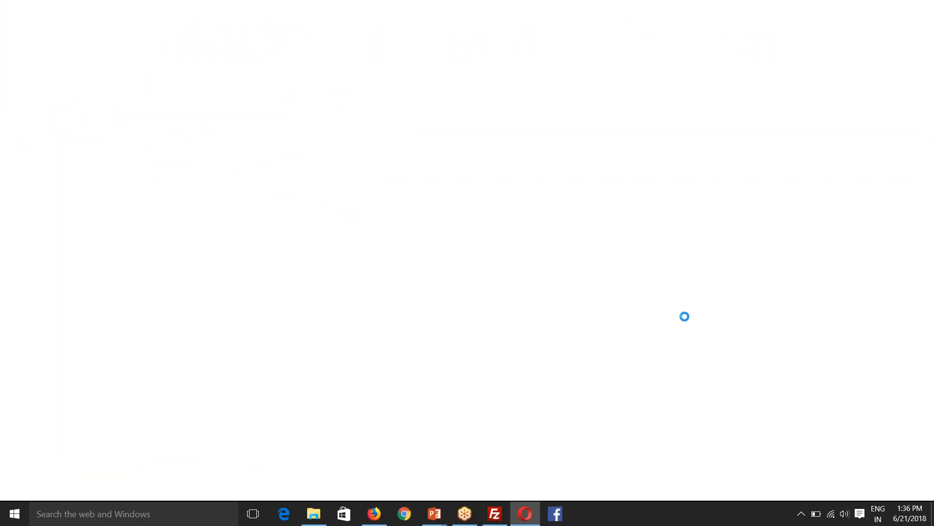
left_click(375, 515)
left_click(342, 190)
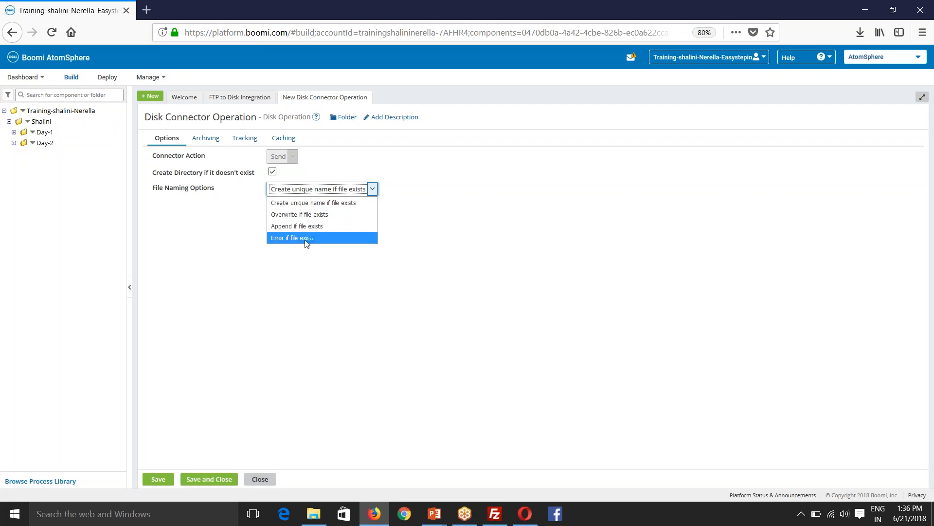
left_click(331, 266)
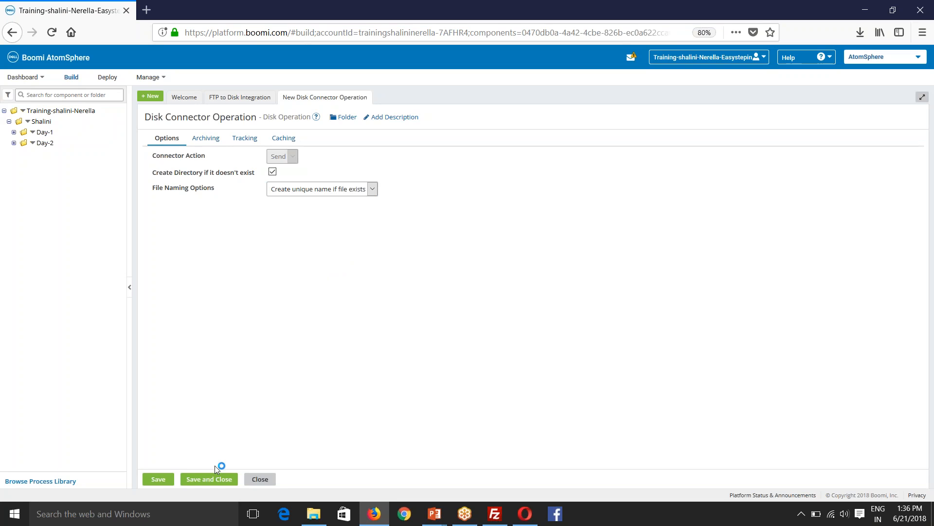
left_click(209, 478)
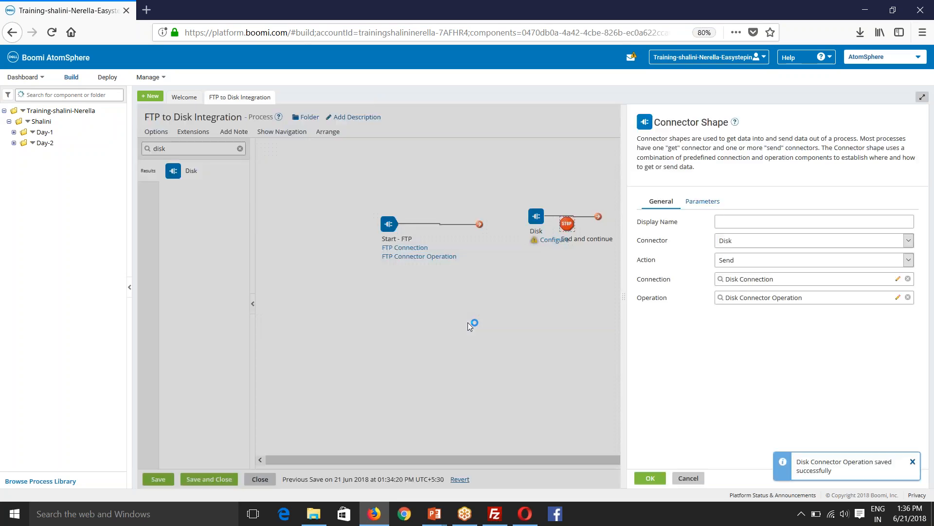
Confirm the Disk shape's configuration and connect it to the Stop shape.
left_click(650, 478)
left_click_drag(541, 216, 635, 223)
left_click(565, 253)
left_click(564, 249)
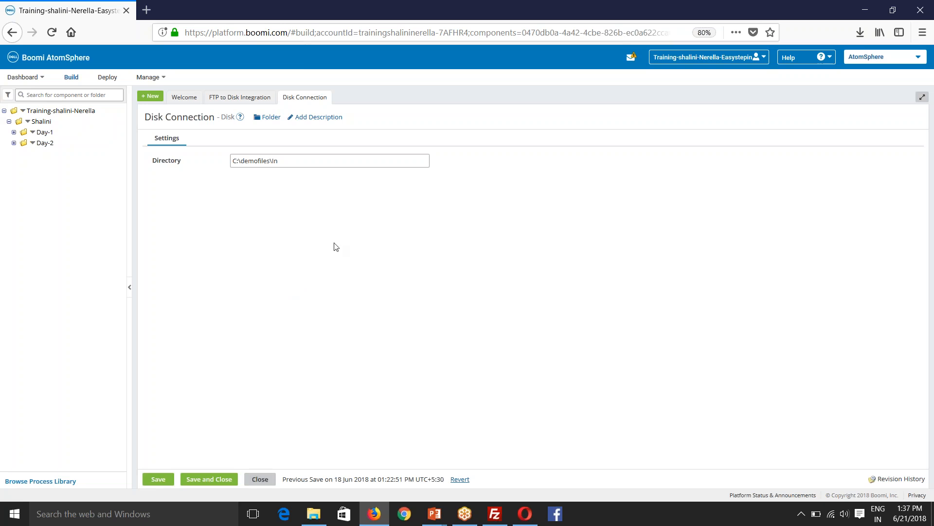
left_click(313, 162)
key("BackSpace")
key("BackSpace")
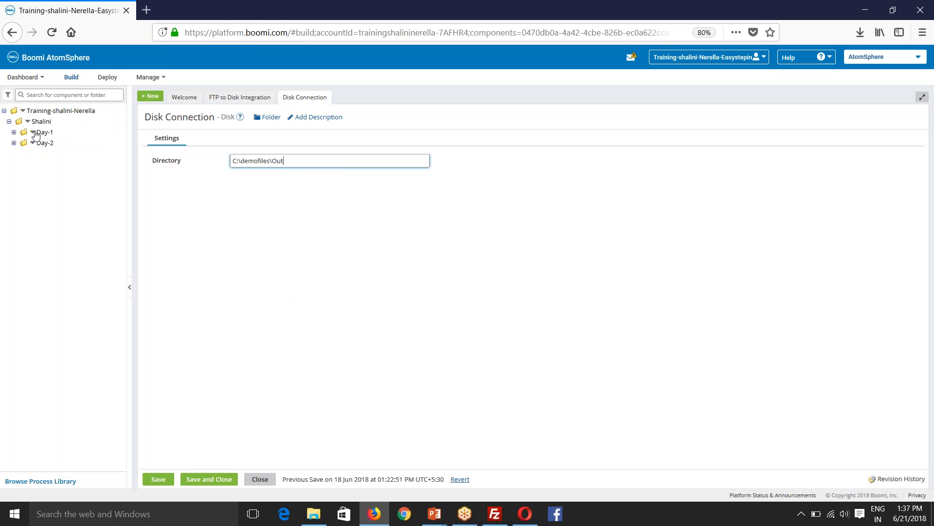
left_click(259, 479)
key("Return")
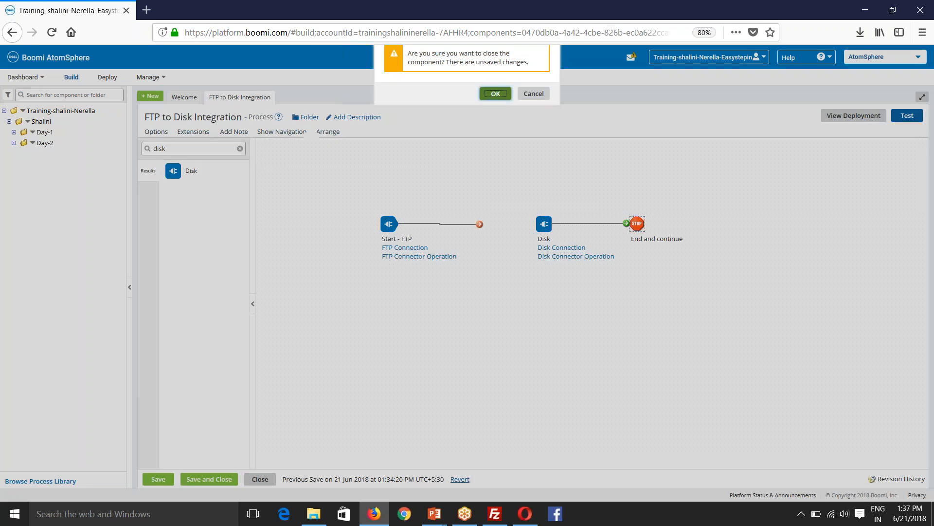
Create a new connection for the Disk shape and name it Out Disk Connection.
left_click(544, 243)
left_click(908, 278)
left_click(907, 279)
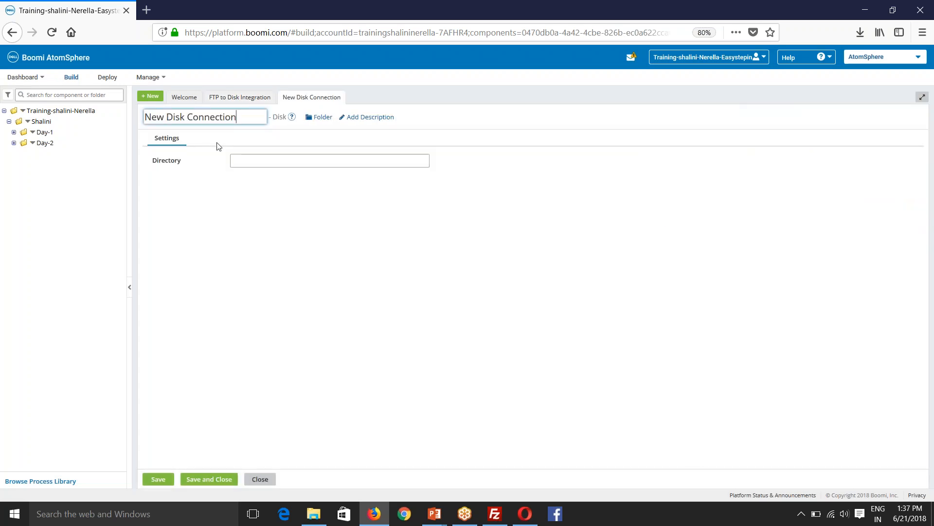
double_click(163, 119)
type("Out")
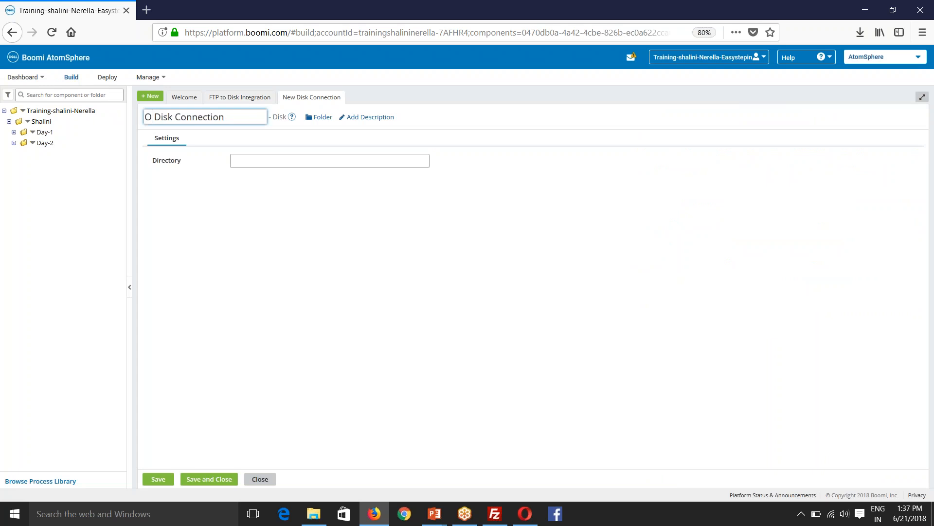
Set the connection's directory to C:\demofiles\Out by copying the folder path from File Explorer, and save and close the connection.
left_click(299, 162)
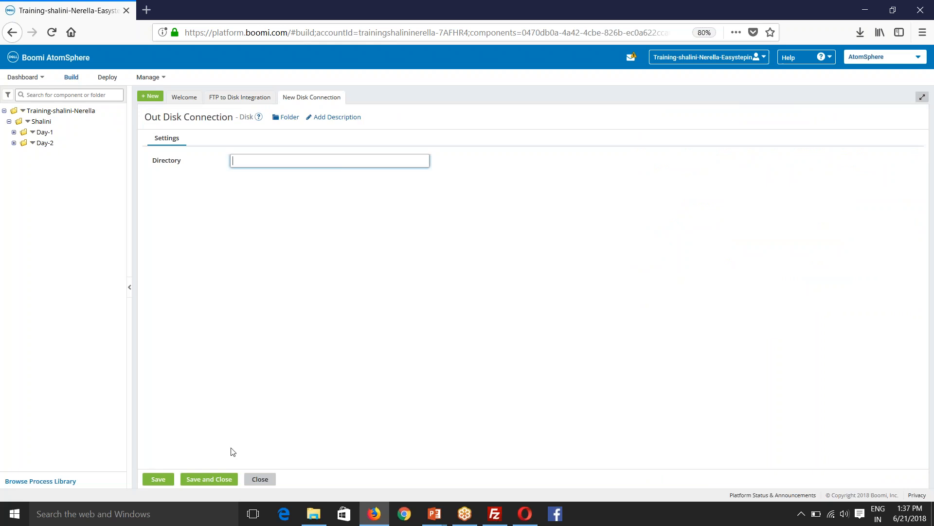
left_click(314, 514)
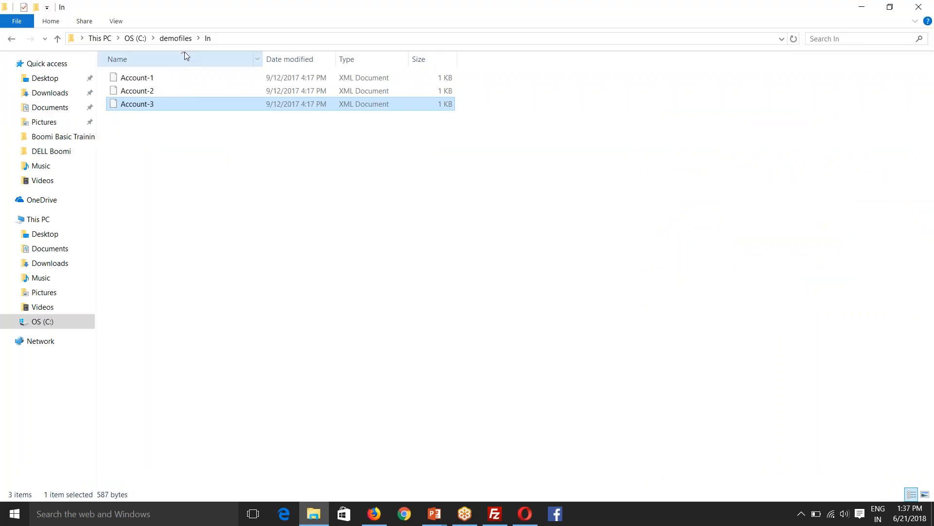
left_click(175, 38)
double_click(136, 95)
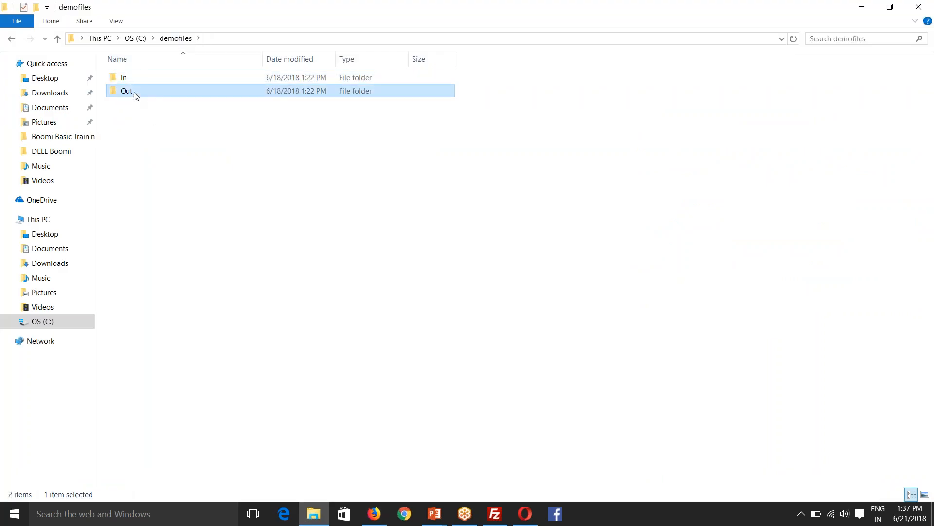
left_click(253, 43)
key("ctrl+c")
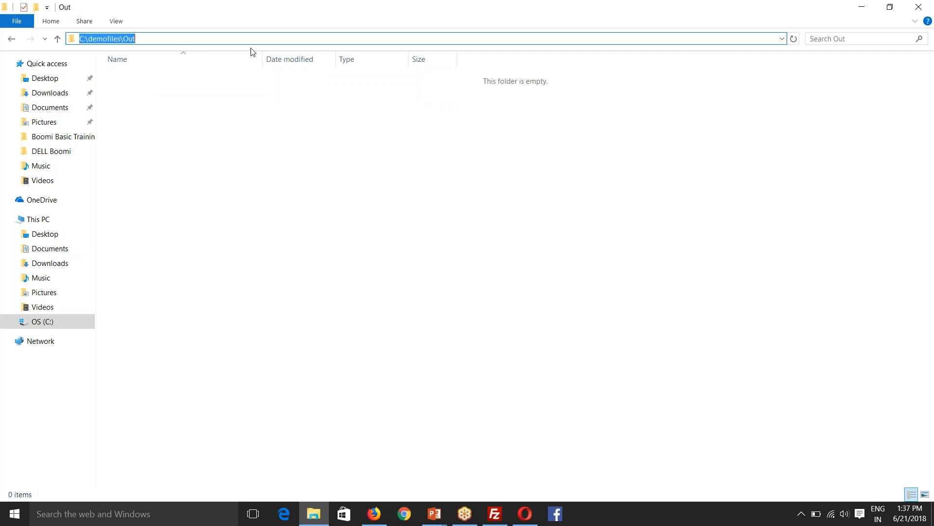
key("alt+Tab")
key("ctrl+v")
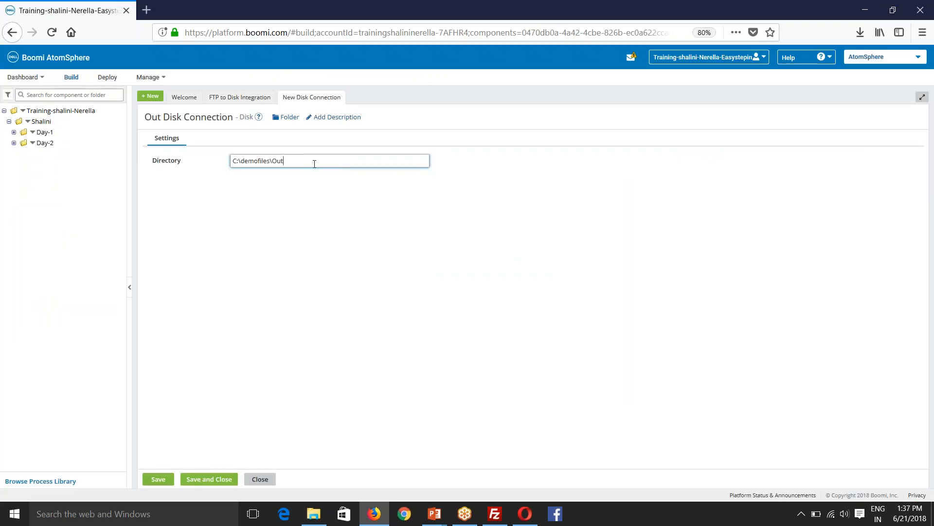
left_click(209, 479)
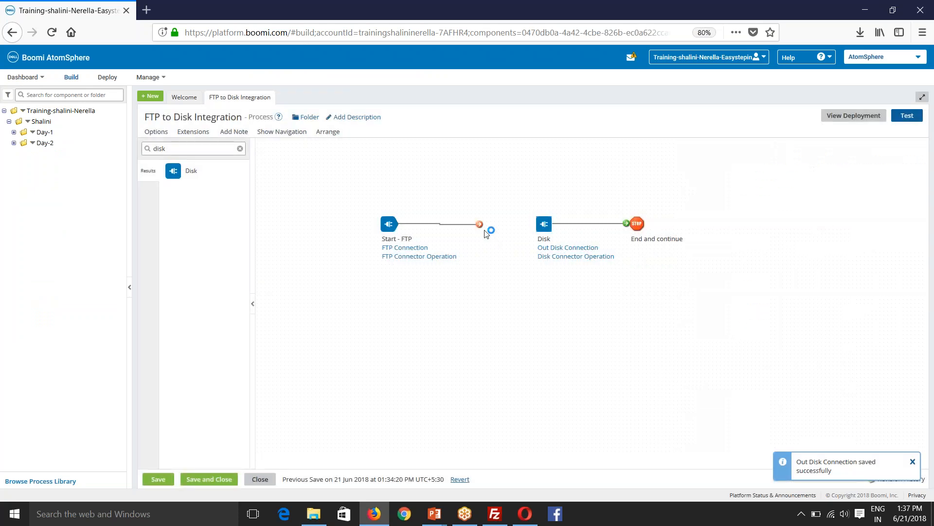
Connect the Start - FTP shape to the Disk shape and run a test of the FTP to Disk Integration process.
left_click_drag(479, 224, 543, 224)
left_click(907, 116)
left_click(486, 299)
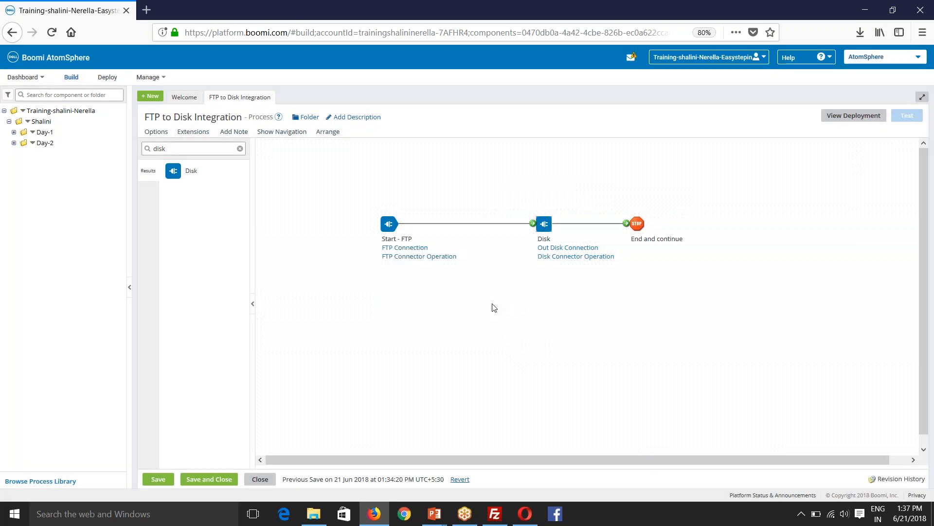
left_click(614, 189)
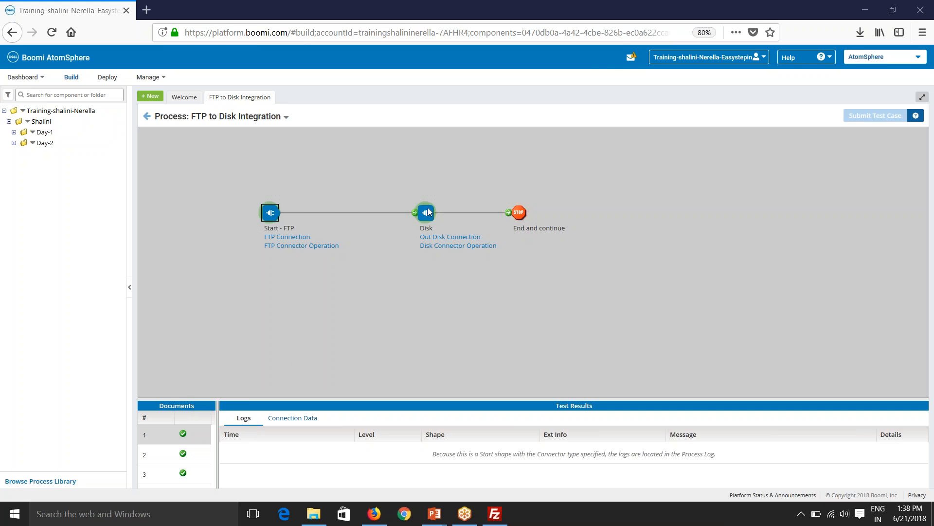
Switch to File Explorer and check which files the test wrote to C:\demofiles\Out.
left_click(322, 514)
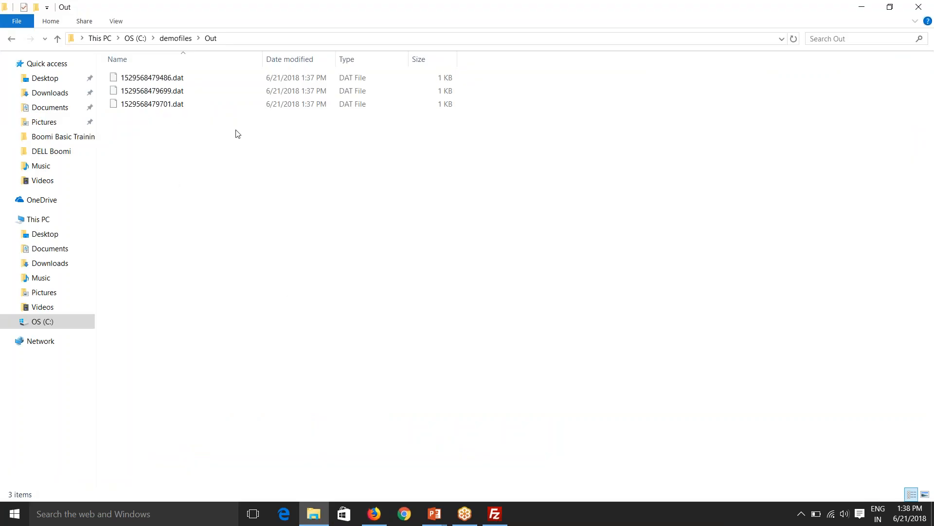
left_click_drag(199, 165, 174, 71)
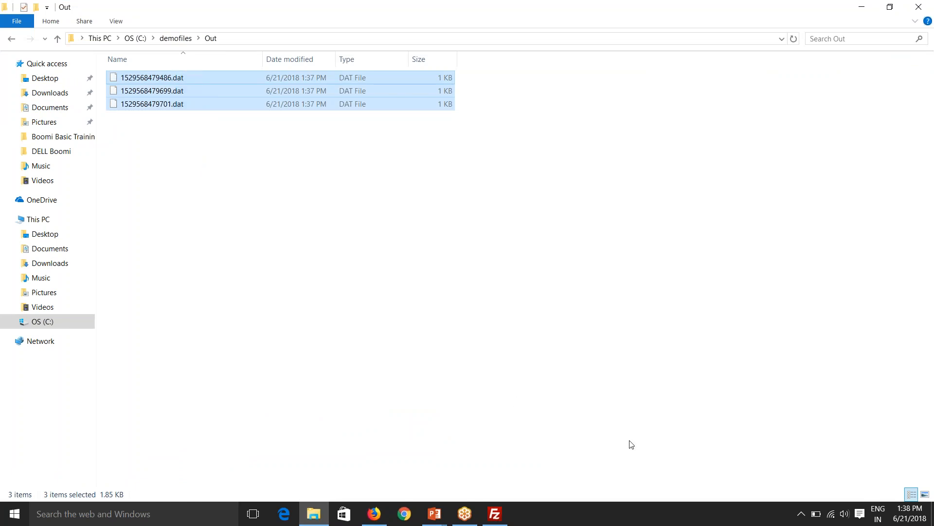
left_click(827, 511)
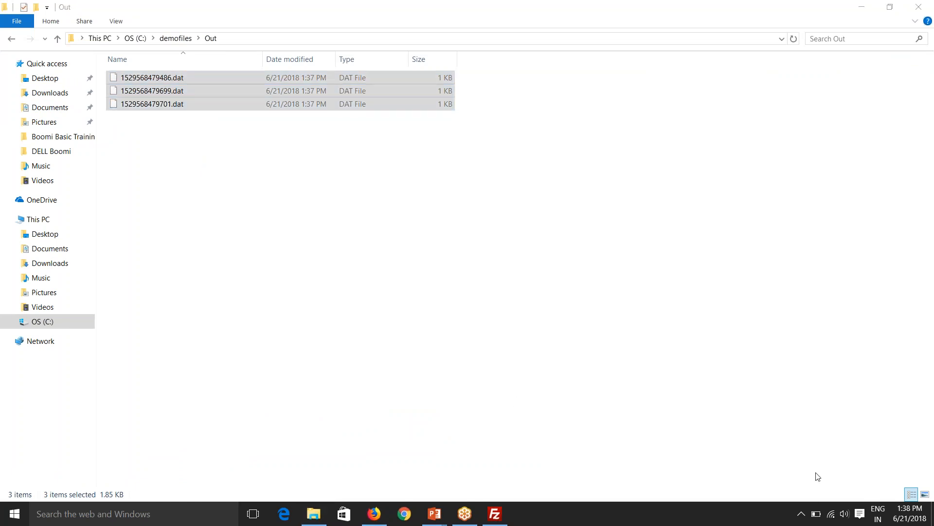
left_click(159, 242)
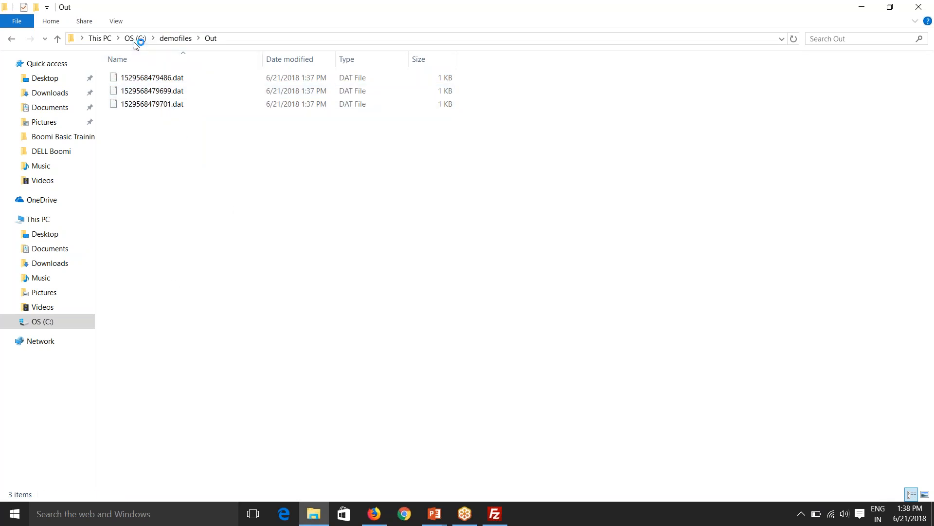
Open the source file Account-1 from the demofiles In folder for editing, inspect its CompanyID value, and close it.
left_click(168, 39)
double_click(144, 77)
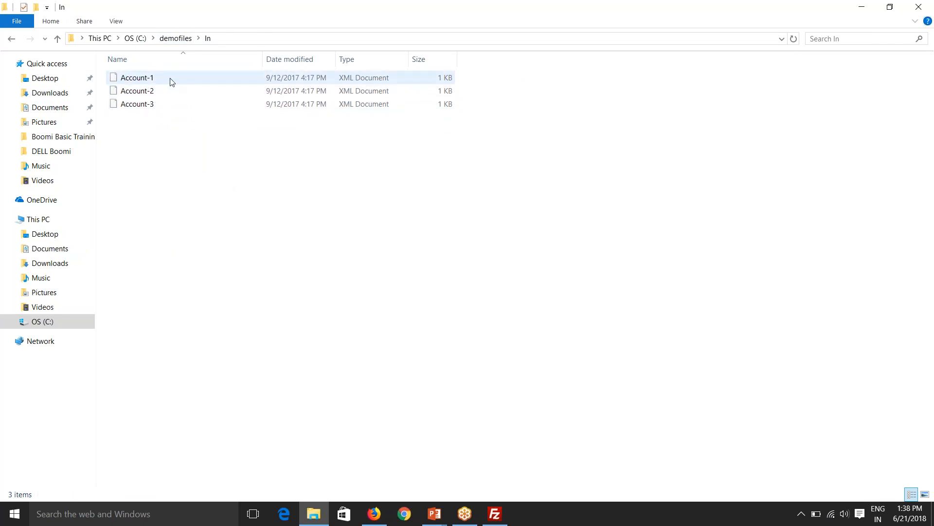
left_click(137, 77)
right_click(136, 77)
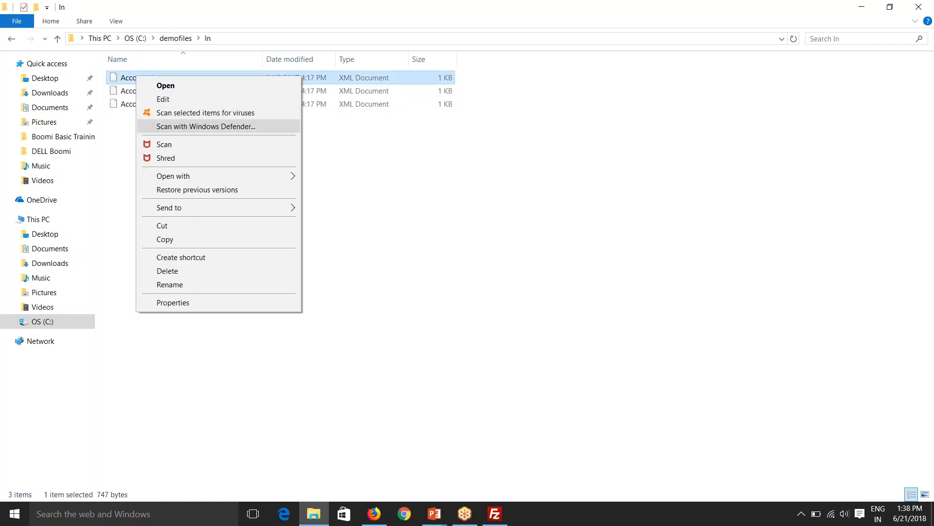
left_click(175, 98)
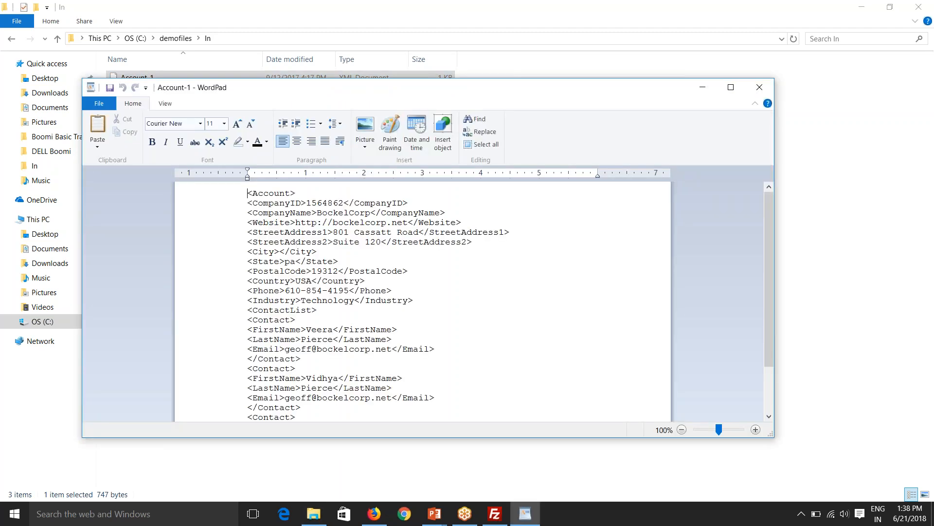
left_click_drag(307, 203, 339, 203)
left_click(759, 87)
Return to the demofiles Out folder and try to open the output file 1529568479486.dat.
left_click(211, 180)
left_click(187, 42)
left_click(140, 97)
double_click(140, 97)
right_click(146, 79)
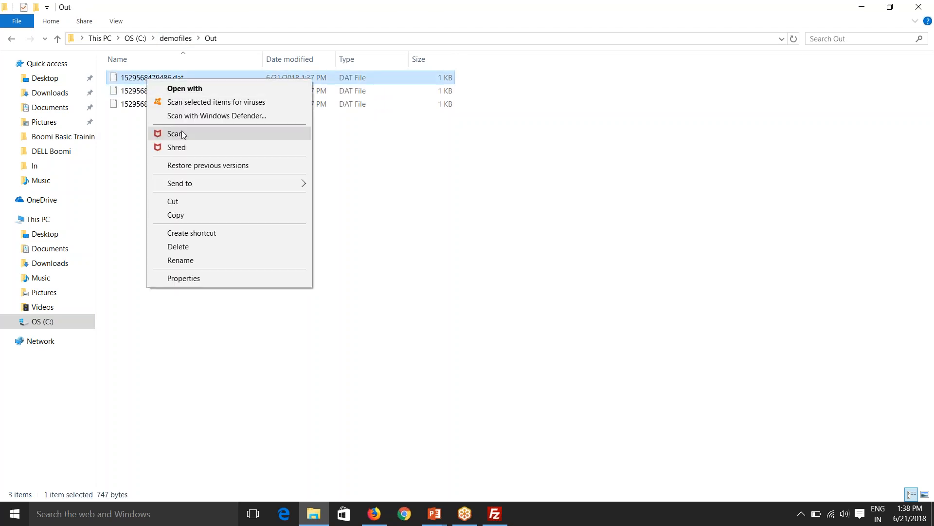
left_click(184, 89)
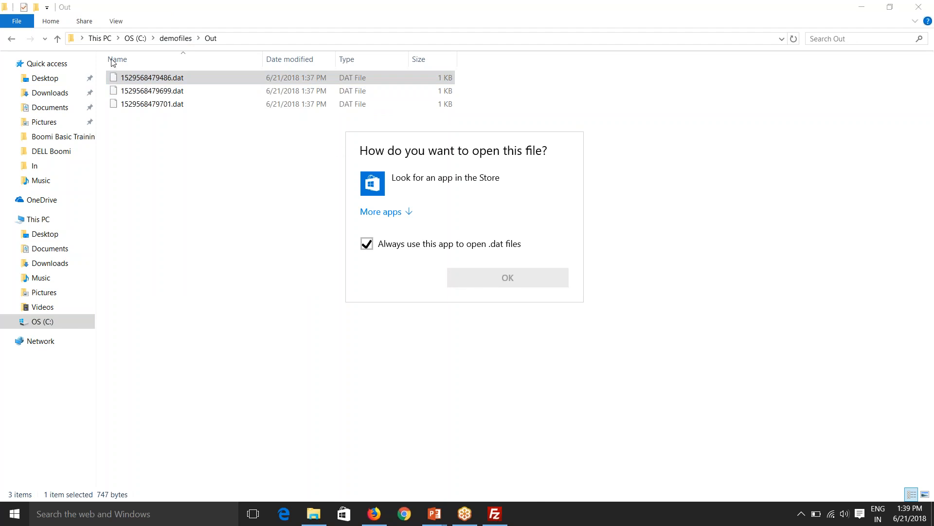
left_click(145, 78)
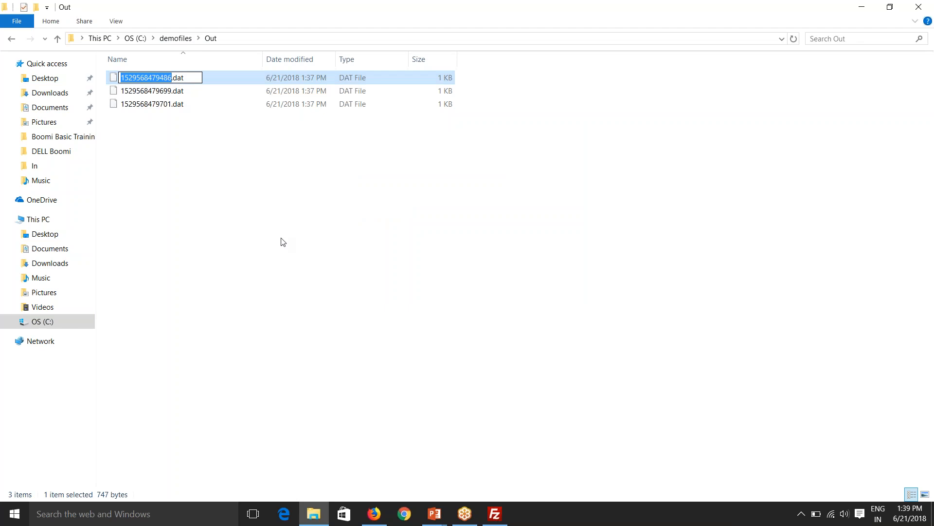
Open 1529568479486.dat in Notepad without making it the default app, examine its CompanyID value, and return to the Out folder.
double_click(176, 77)
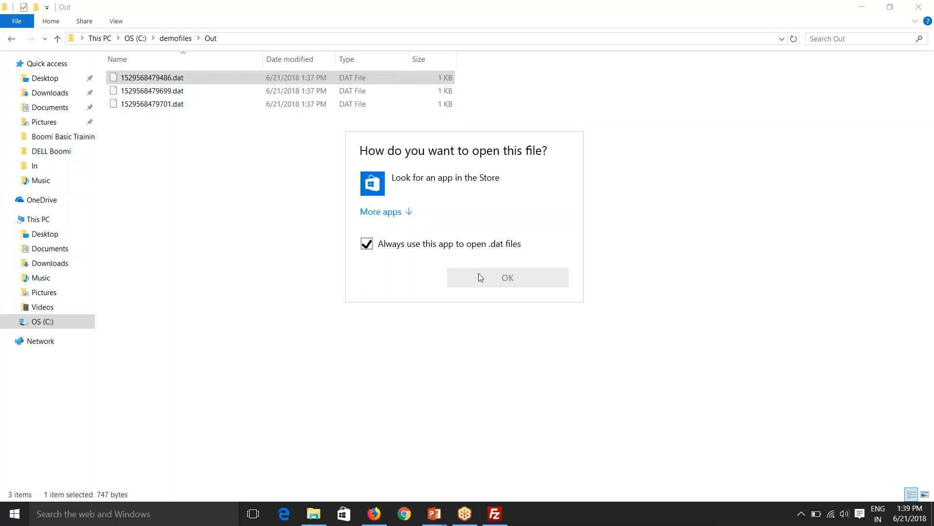
left_click(366, 245)
left_click(392, 213)
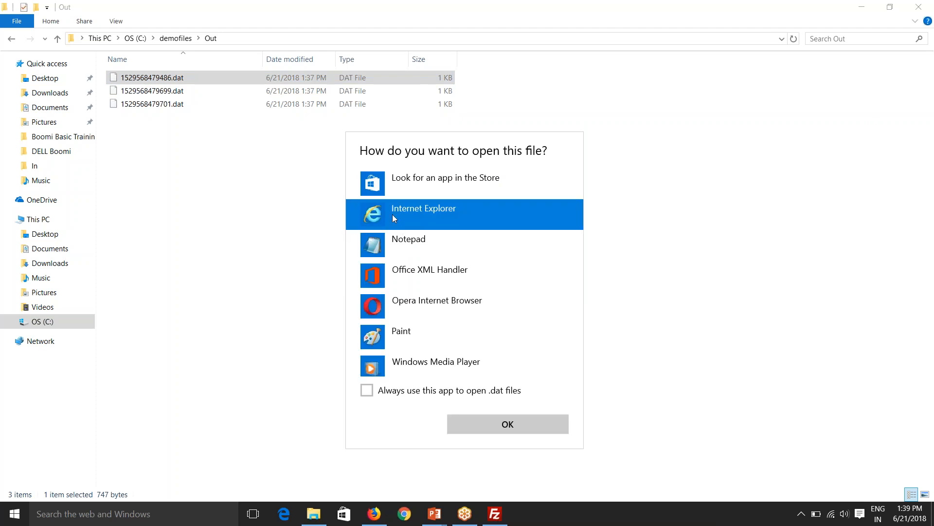
left_click(414, 248)
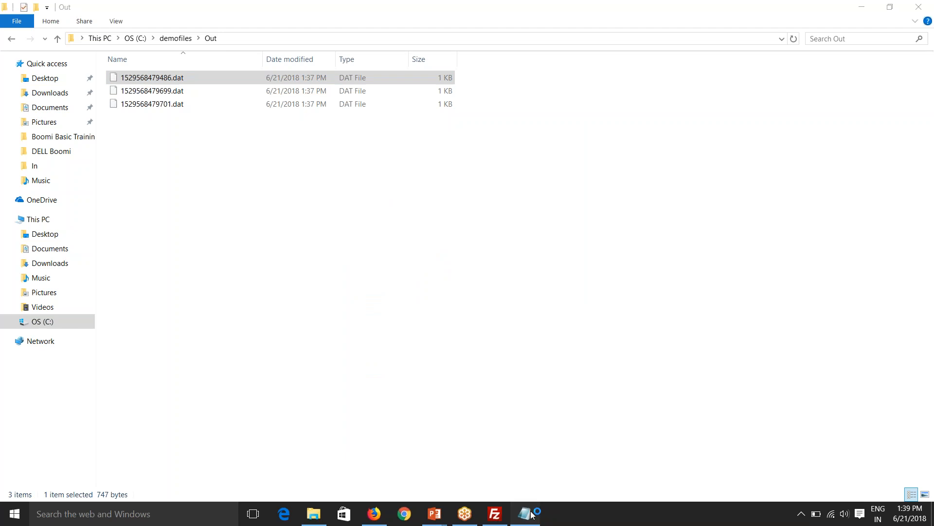
left_click_drag(216, 146, 249, 146)
left_click(791, 122)
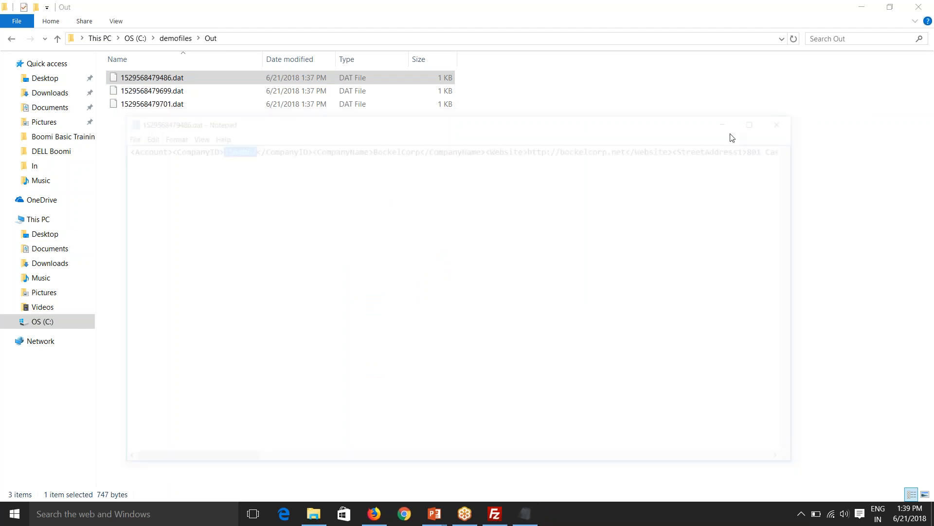
left_click(270, 196)
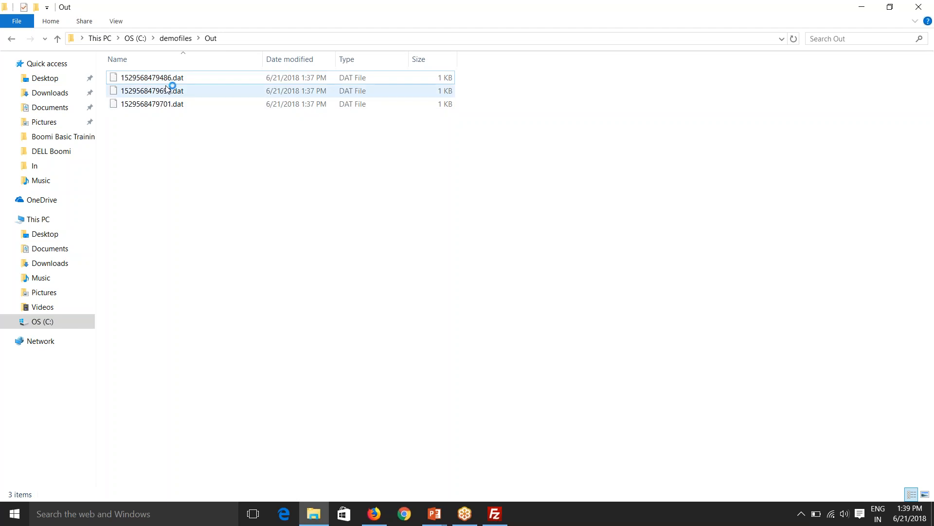
double_click(138, 81)
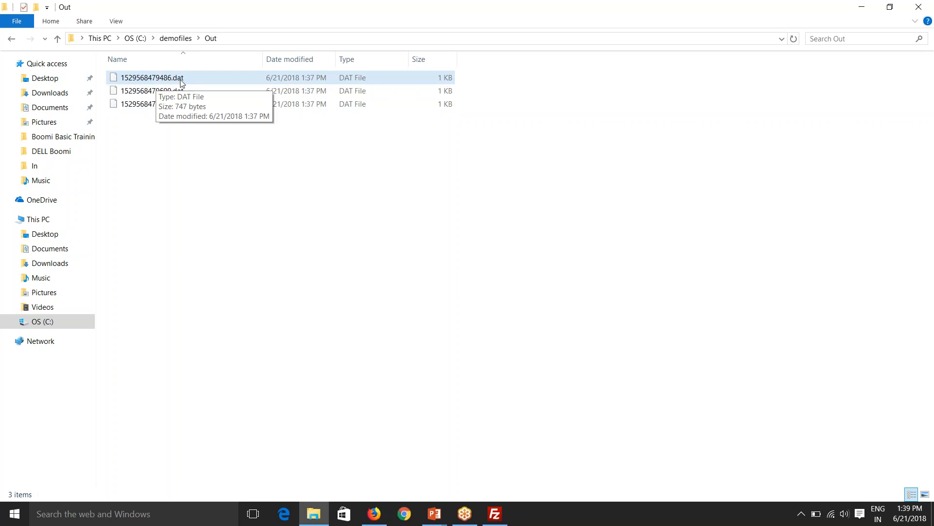
left_click(205, 145)
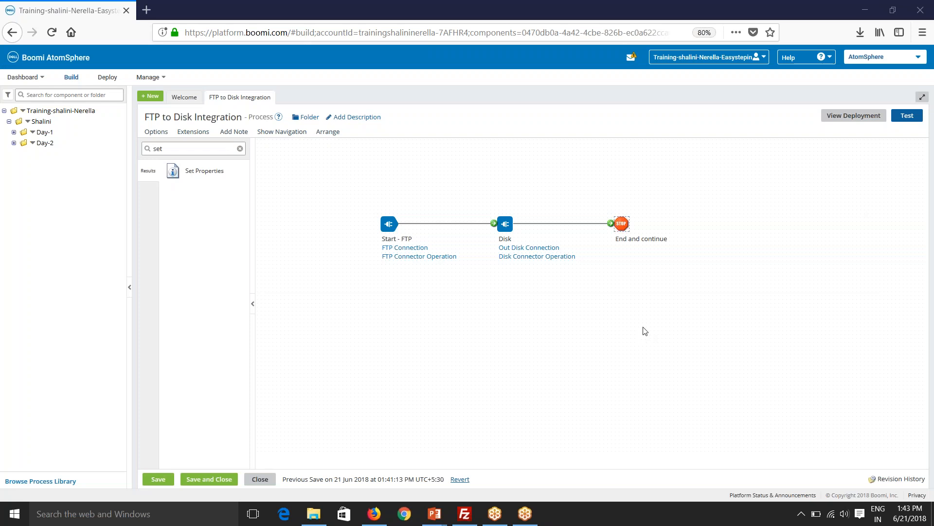
In the Boomi process, spread out the shapes, detach the Start - FTP path from Disk, and place a Set Properties shape between them.
mouse_move(622, 225)
left_click_drag(622, 225, 668, 224)
mouse_move(507, 224)
left_click_drag(506, 224, 455, 219)
left_click_drag(238, 174, 497, 223)
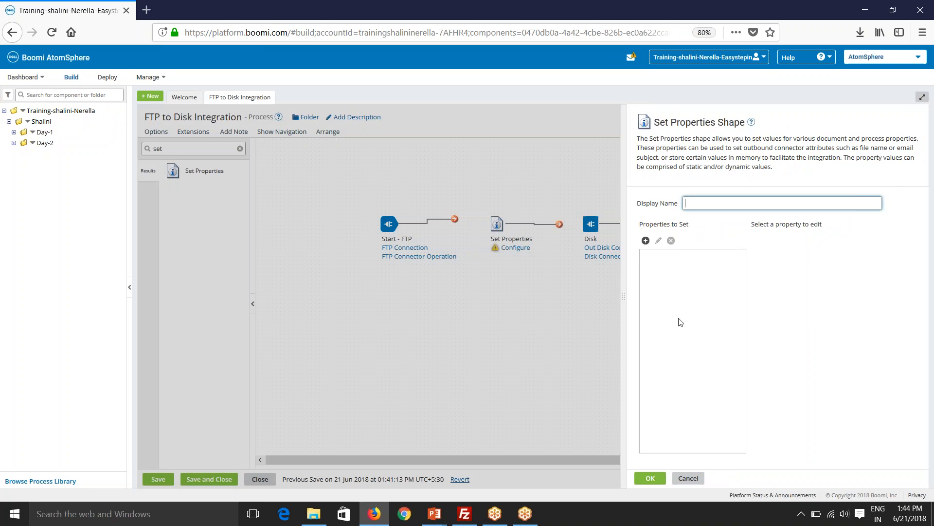
Add the Disk connector's File Name document property to the Set Properties shape's properties to set.
left_click(646, 241)
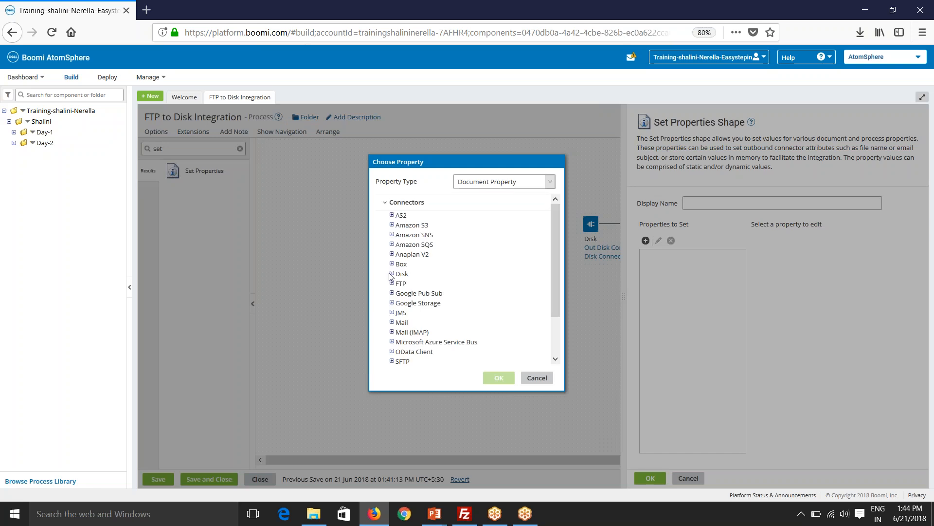
left_click(392, 273)
left_click(421, 284)
left_click(499, 378)
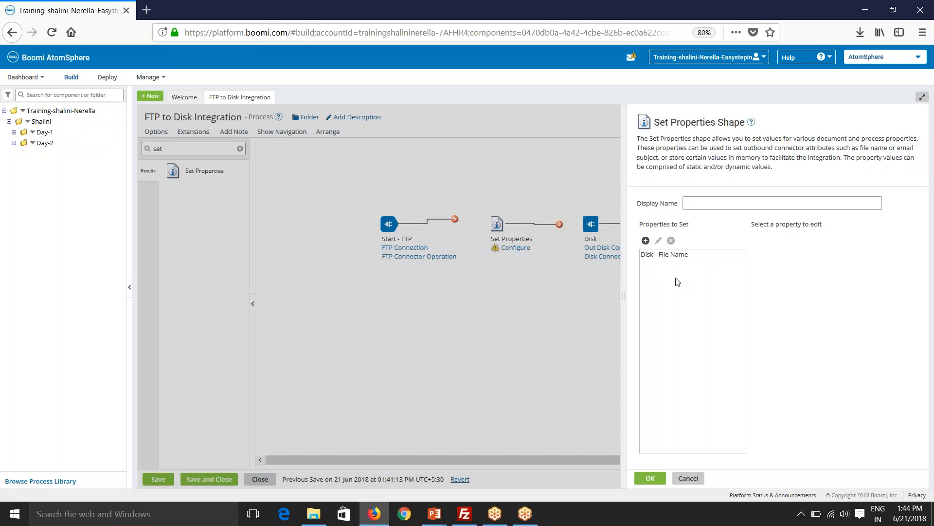
Give the Disk - File Name property a parameter of type Document Property that uses the FTP connector's File Name.
left_click(662, 257)
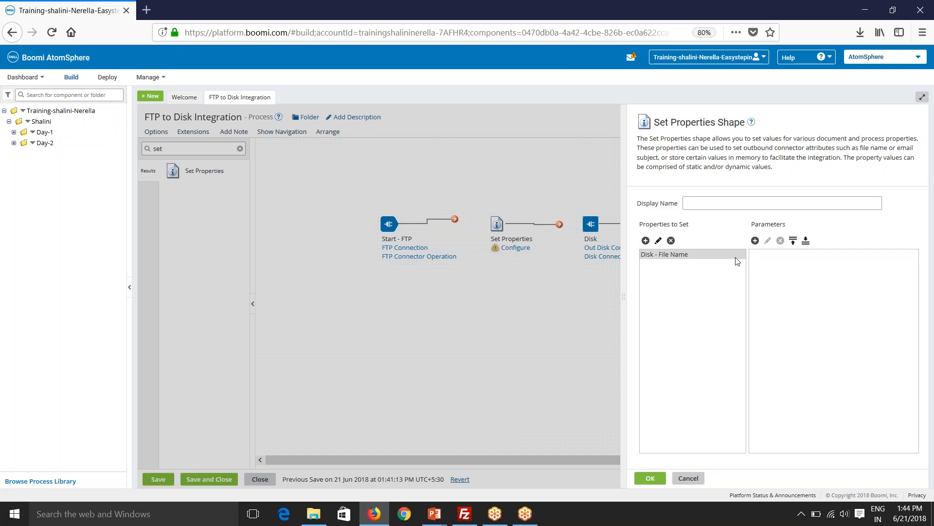
left_click(755, 240)
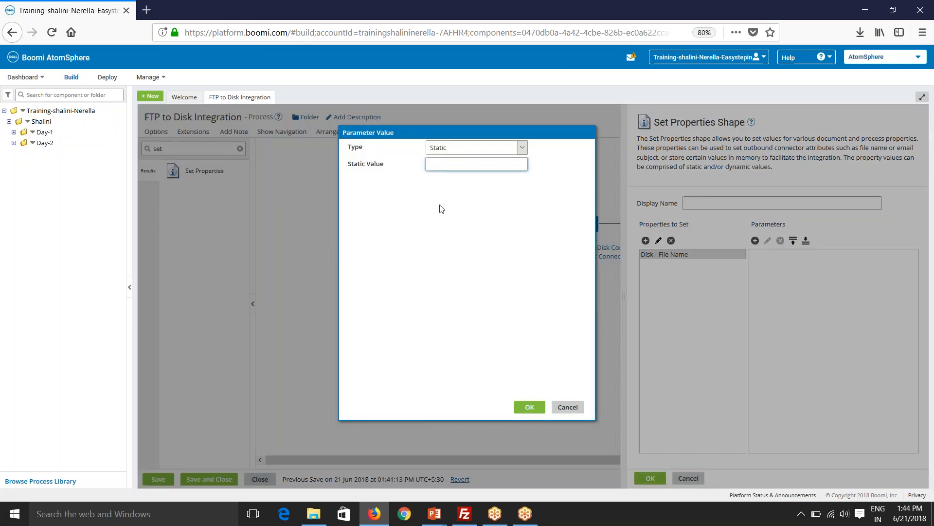
left_click(451, 147)
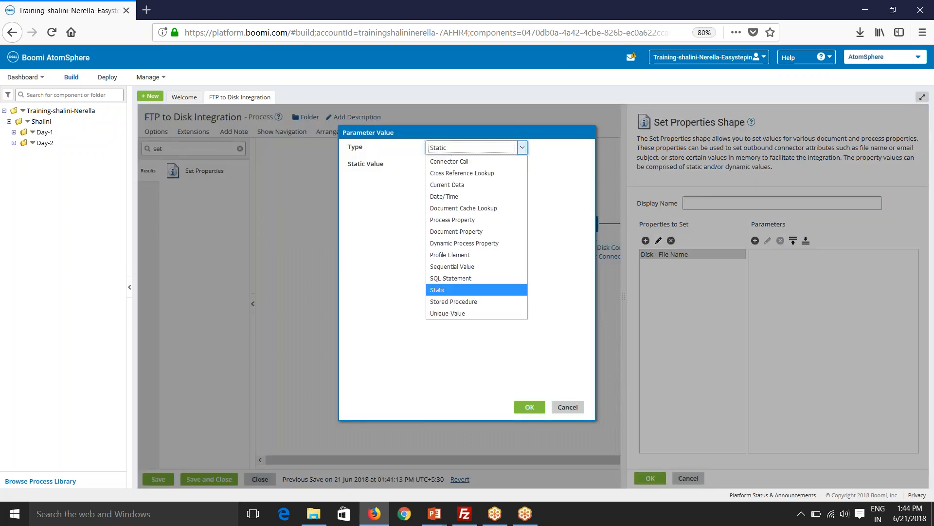
left_click(457, 232)
left_click(535, 166)
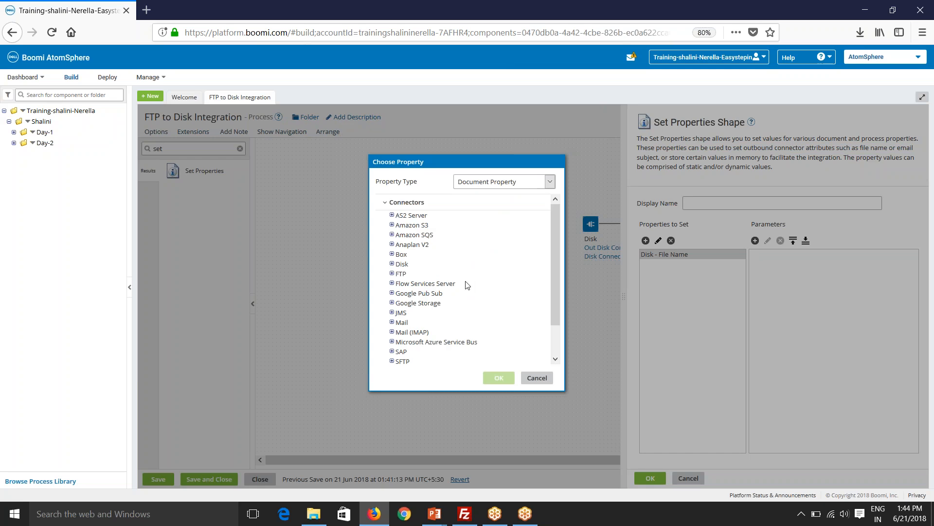
left_click(392, 274)
left_click(421, 284)
left_click(499, 377)
left_click(525, 403)
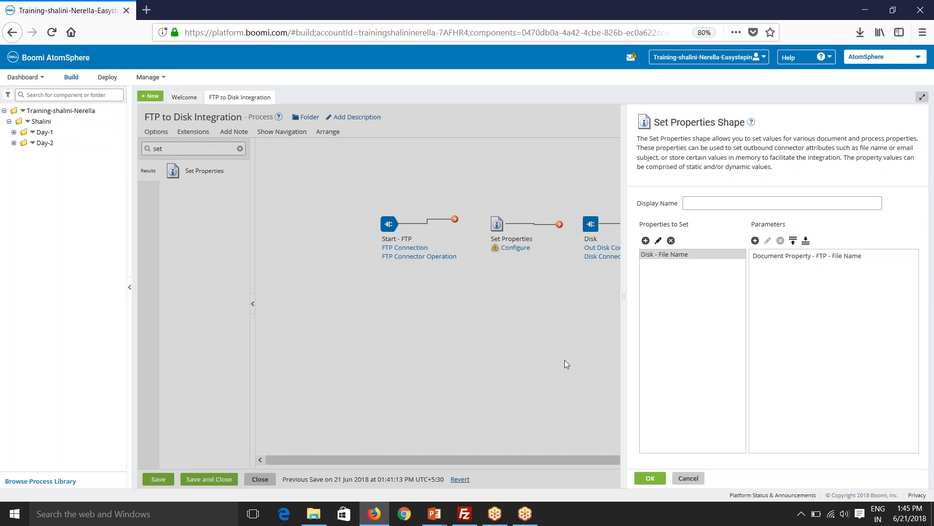
Confirm the property settings, name the Set Properties shape Set FileName, and connect it between Start - FTP and Disk.
left_click(649, 476)
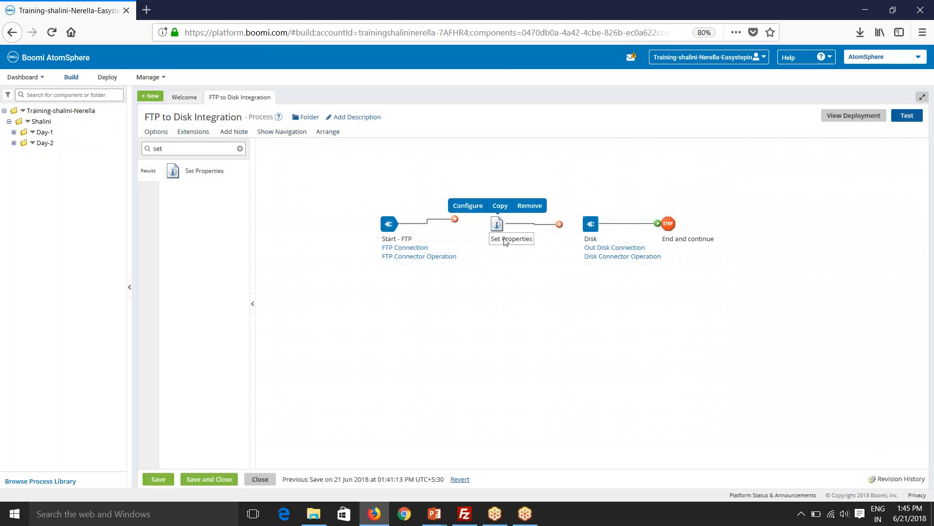
left_click(468, 205)
type("Set File")
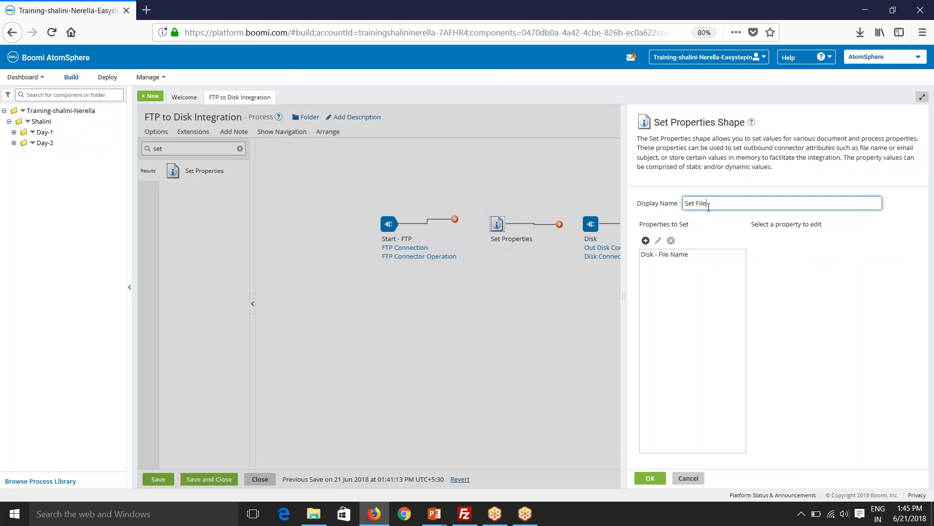
type("Name")
left_click(651, 479)
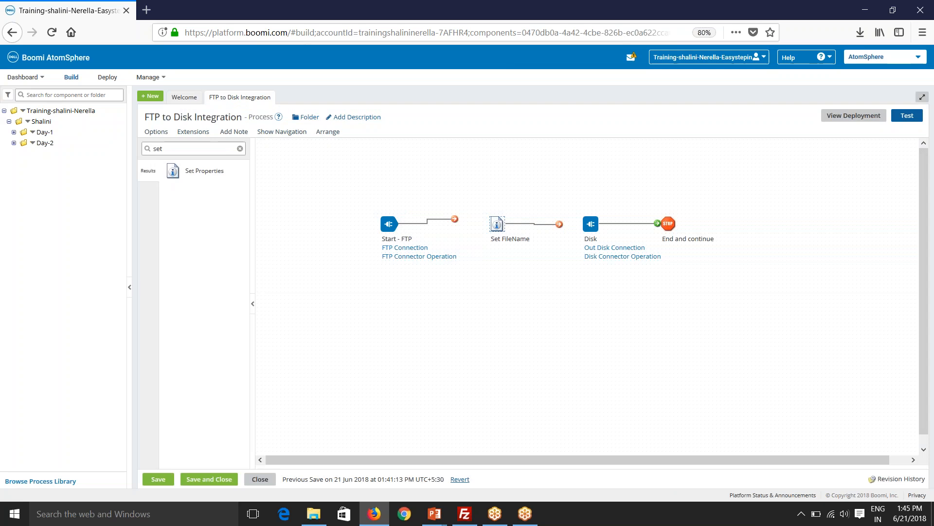
left_click_drag(454, 219, 496, 224)
left_click_drag(561, 224, 589, 224)
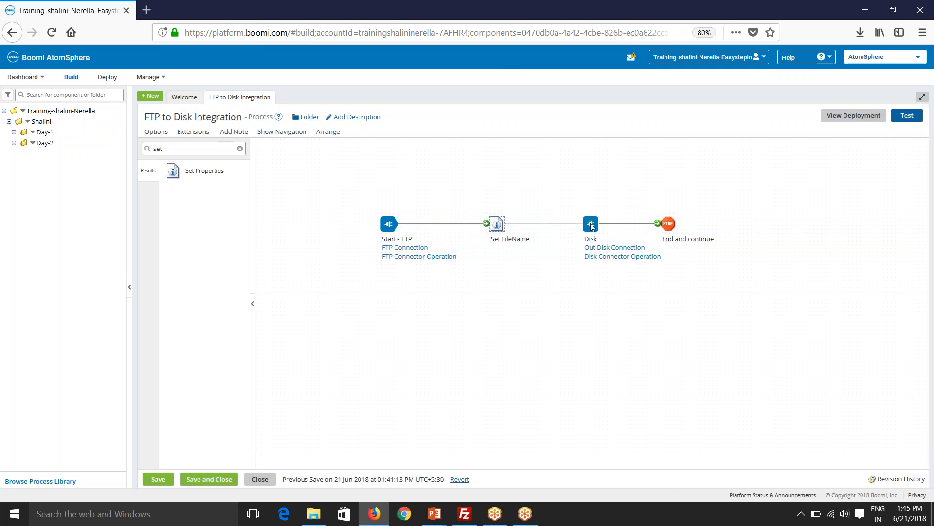
Save the FTP to Disk Integration process and run a new test of it.
left_click(907, 115)
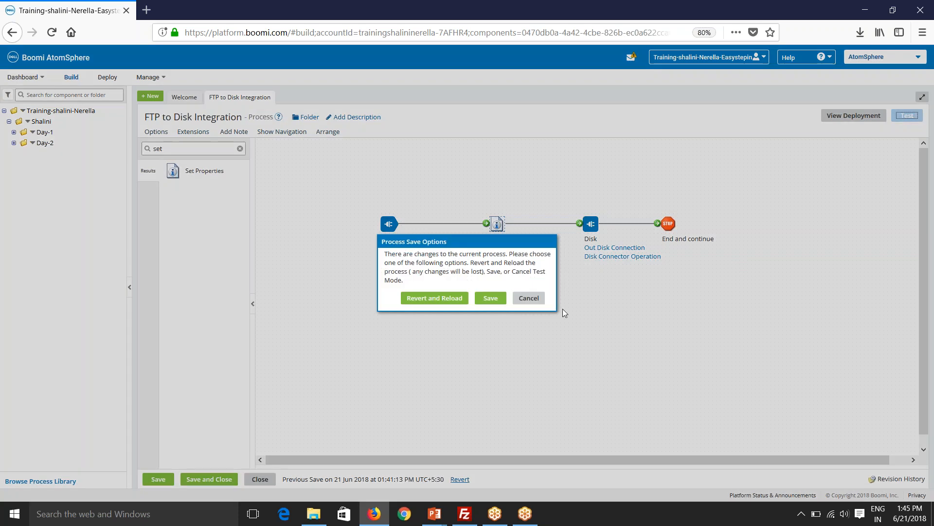
left_click(483, 299)
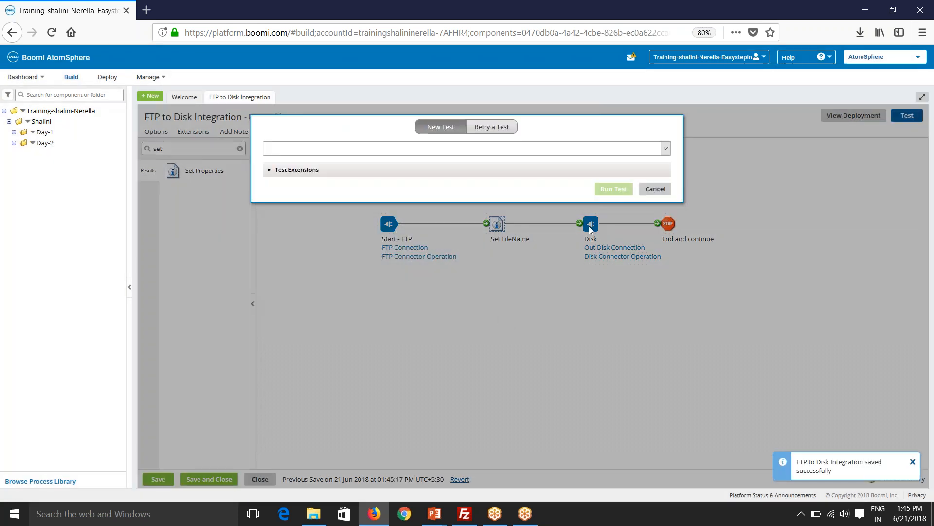
left_click(614, 188)
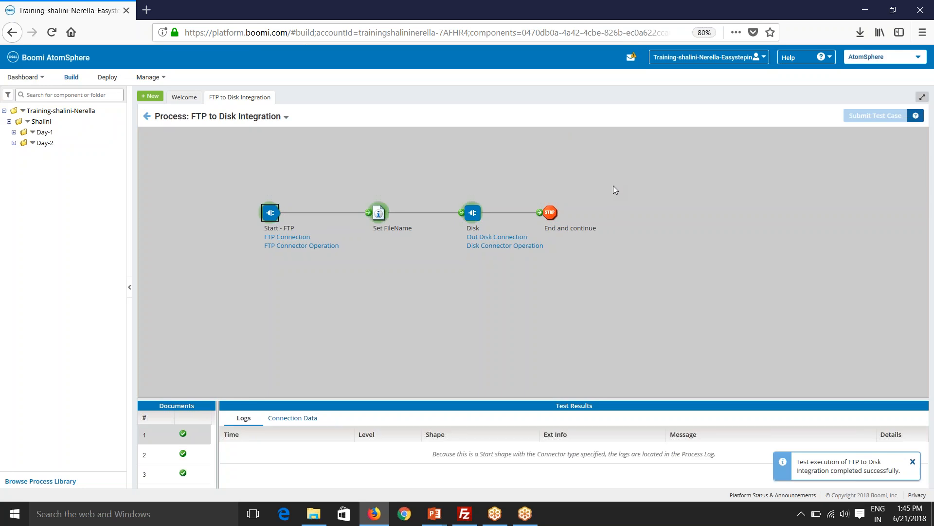
In File Explorer's Out folder, open Account-1 for editing in WordPad, examine its CompanyID value, and close it.
left_click(320, 518)
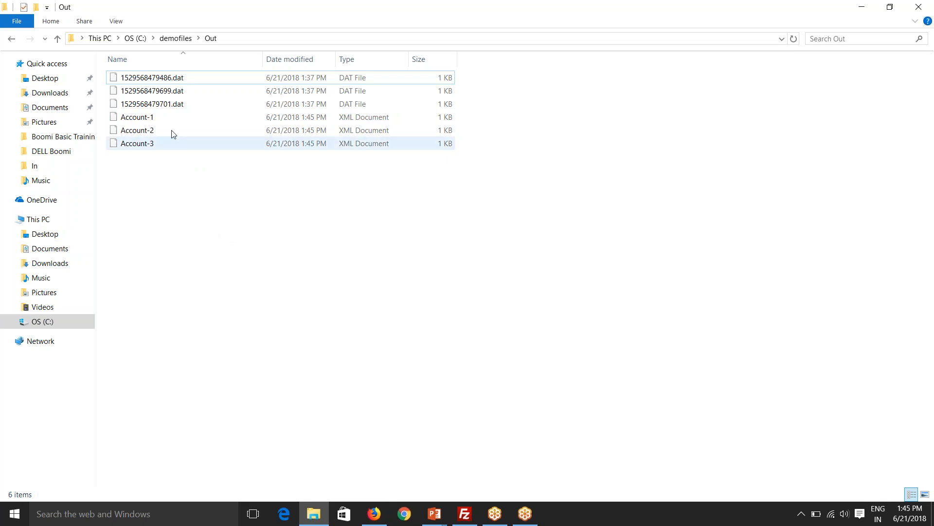
right_click(150, 120)
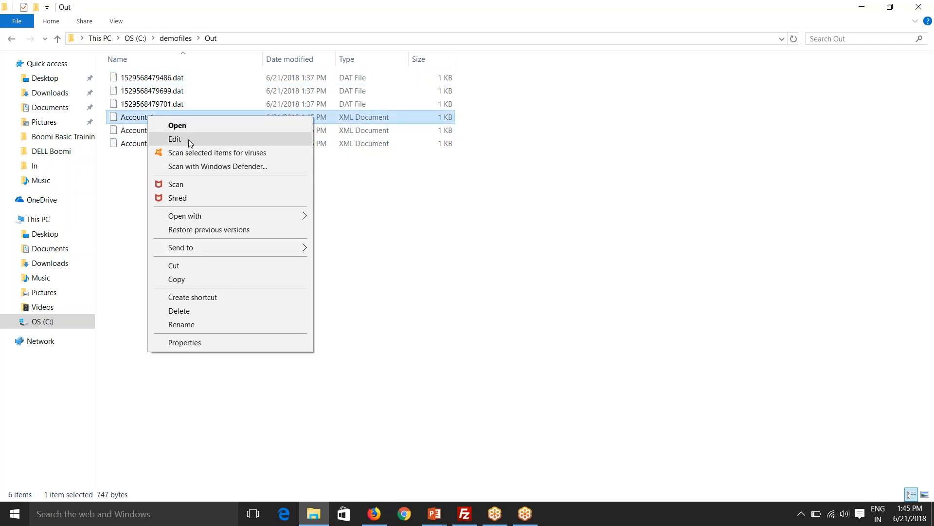
left_click(188, 140)
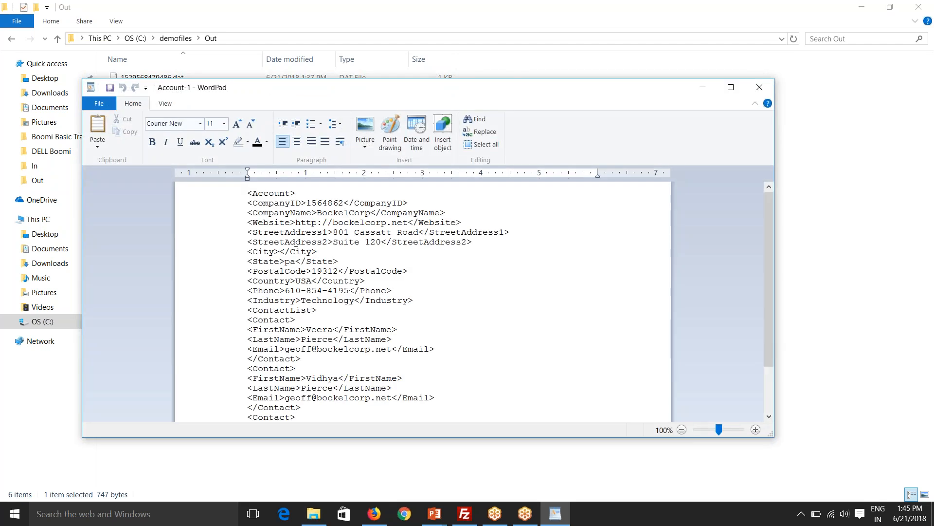
left_click_drag(307, 202, 344, 203)
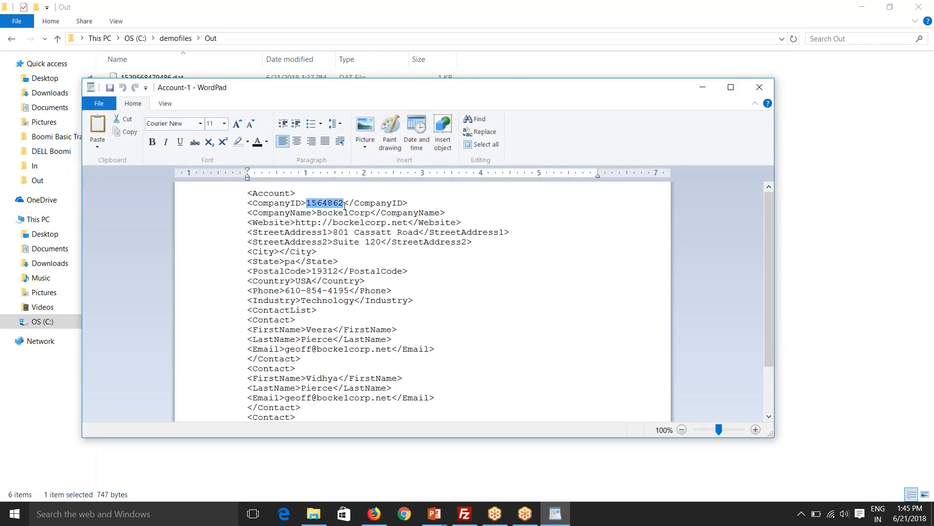
left_click(760, 89)
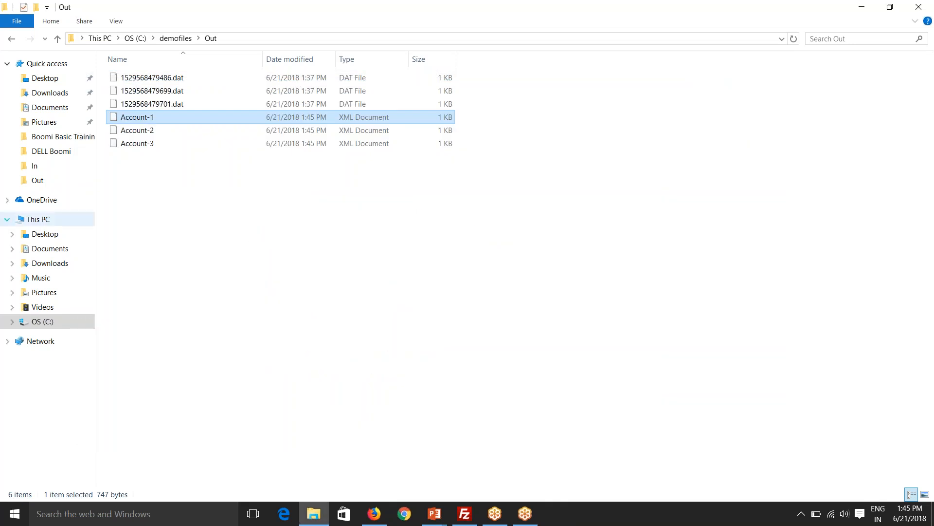
left_click(204, 202)
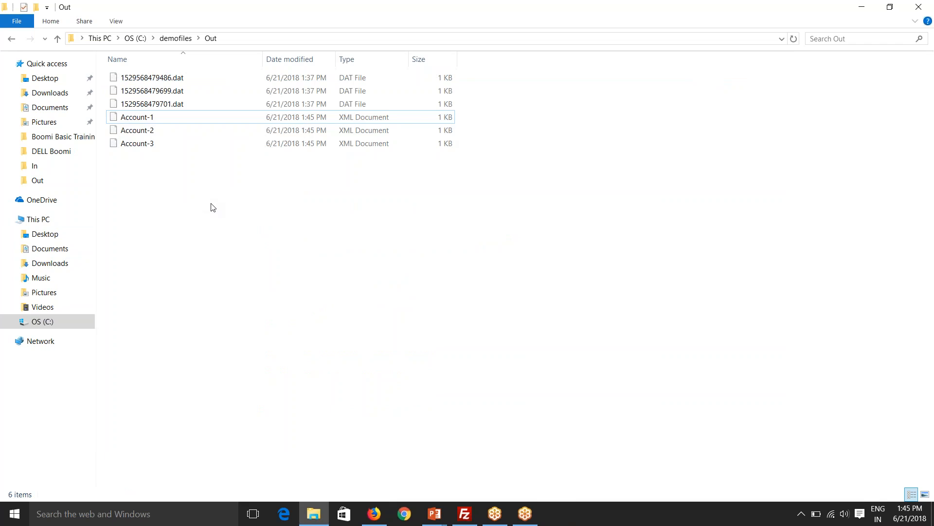
Open Account-1 from the Out folder again, examine its company and contact elements, and close it.
right_click(153, 116)
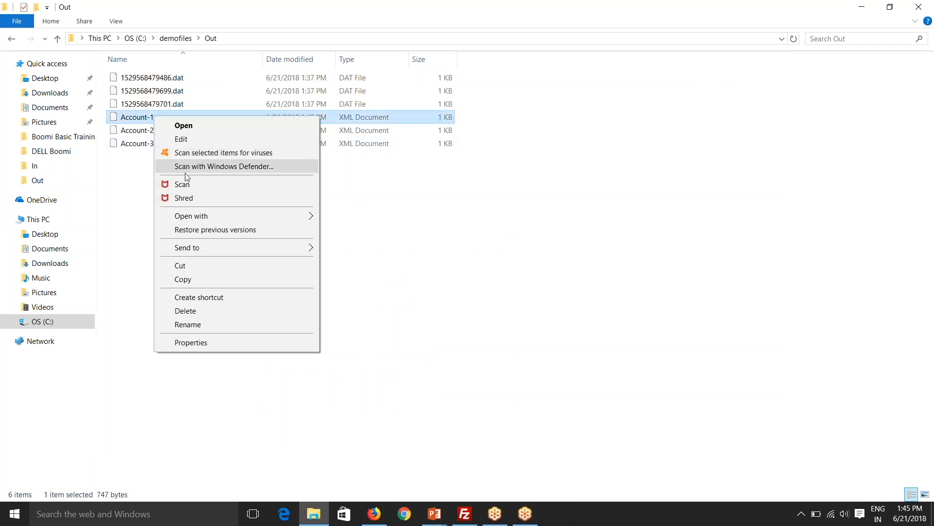
left_click(181, 139)
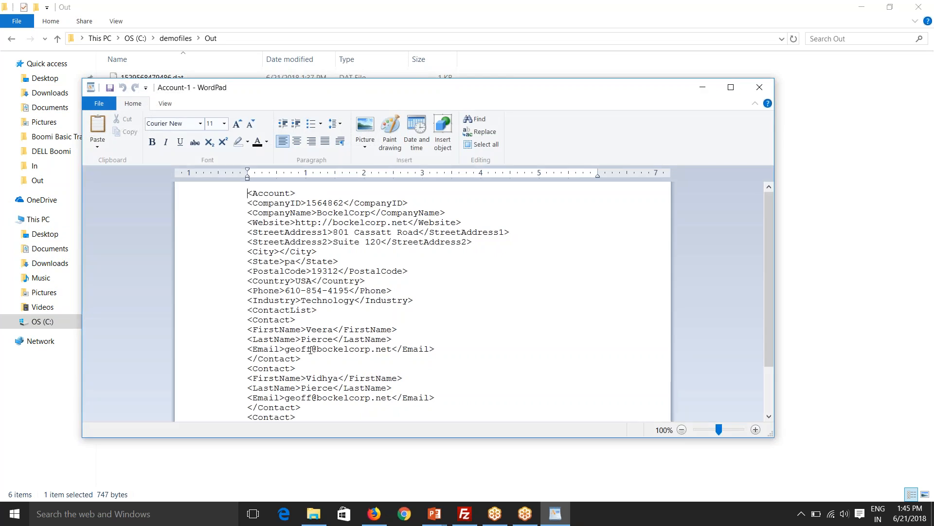
scroll(314, 356, "down", 1)
scroll(321, 369, "up", 1)
left_click_drag(252, 203, 301, 212)
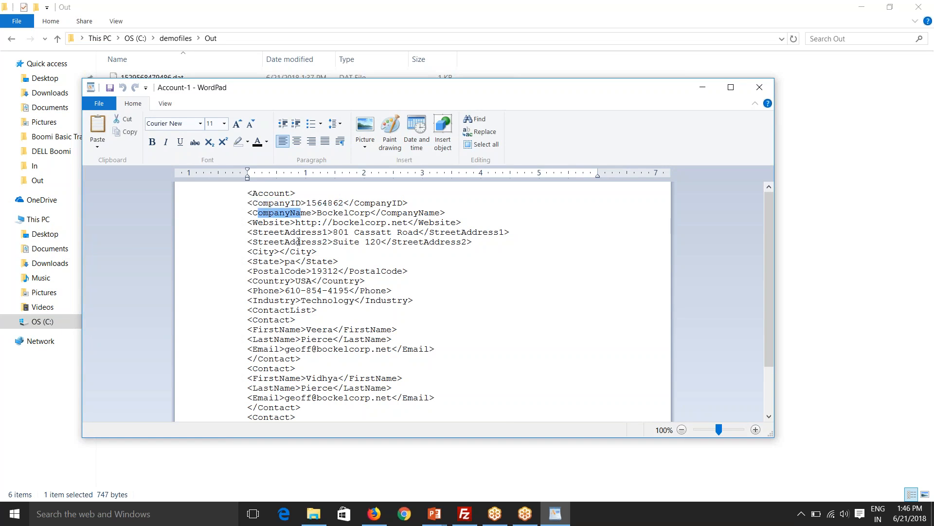
scroll(287, 292, "down", 1)
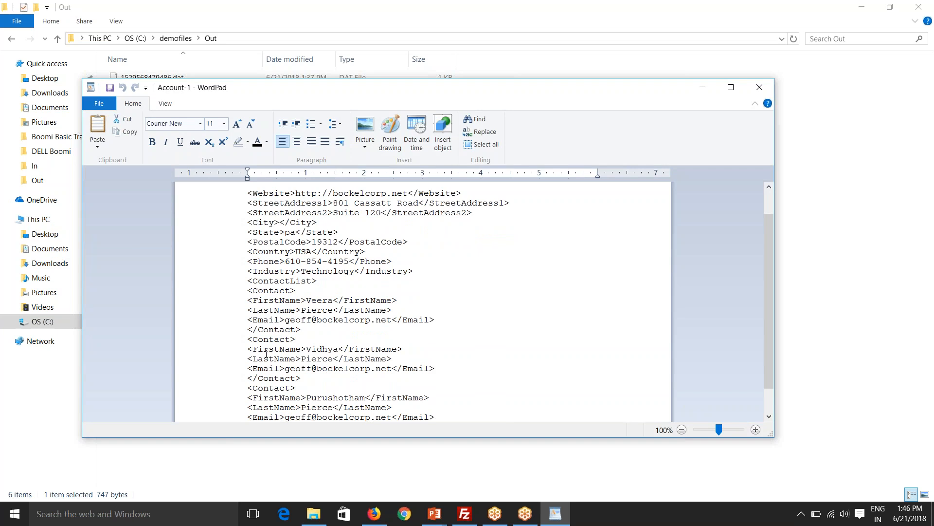
left_click_drag(260, 302, 285, 310)
left_click(760, 88)
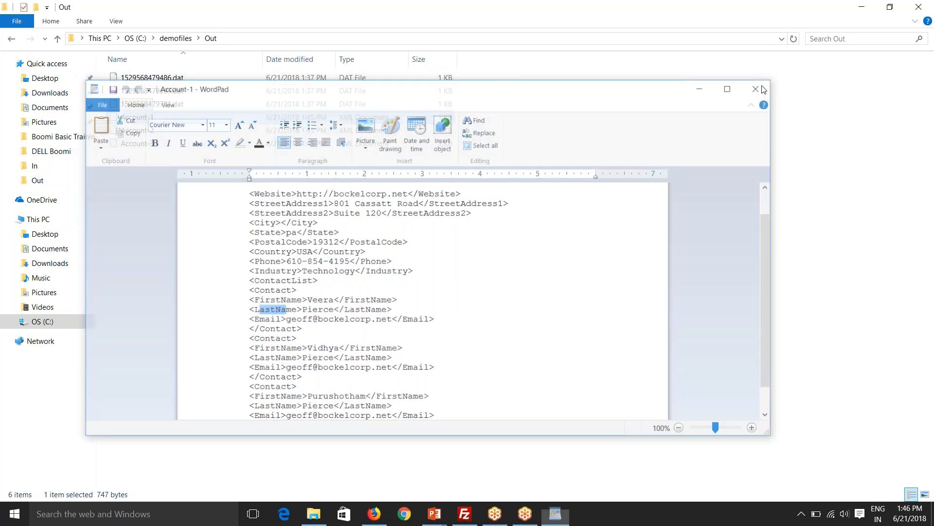
Back in the Boomi process in Firefox, detach Set FileName from Start - FTP and Disk and move it below the flow.
left_click(374, 515)
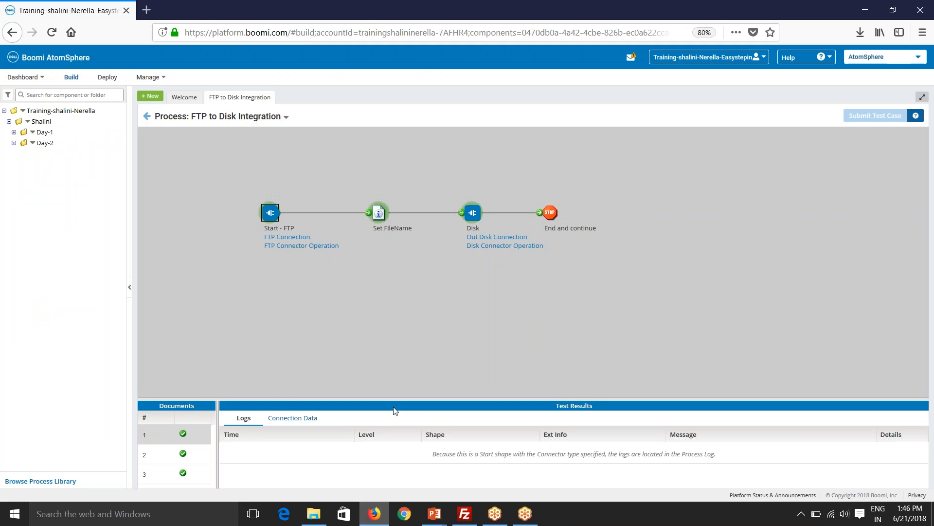
left_click(146, 117)
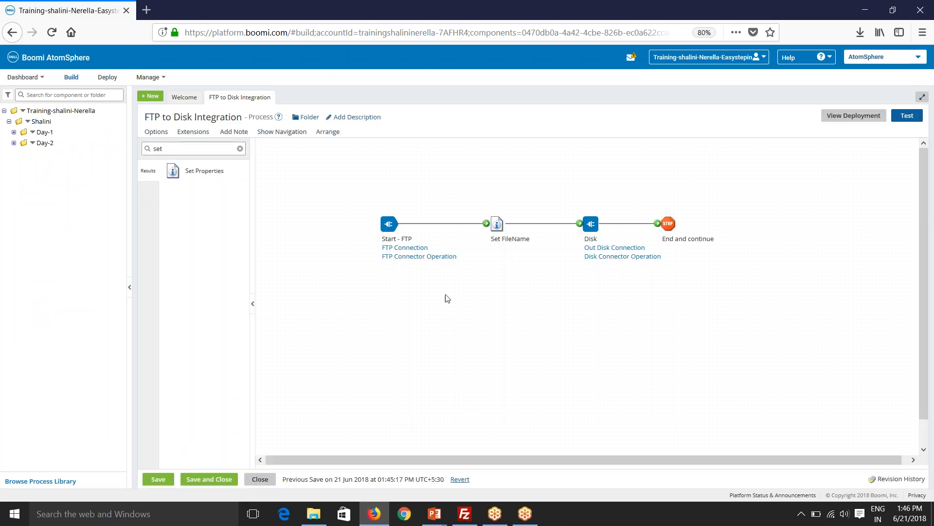
left_click_drag(486, 223, 484, 221)
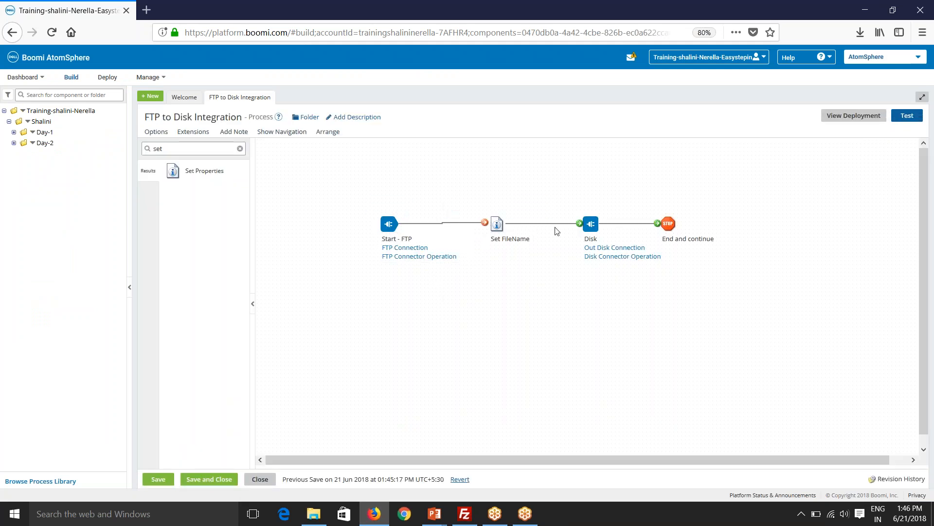
left_click_drag(578, 224, 577, 223)
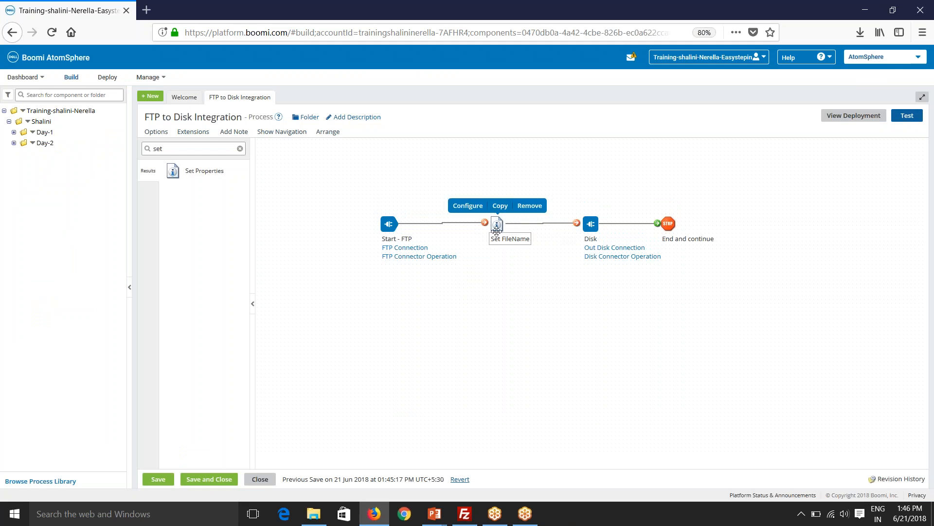
left_click_drag(505, 243, 668, 393)
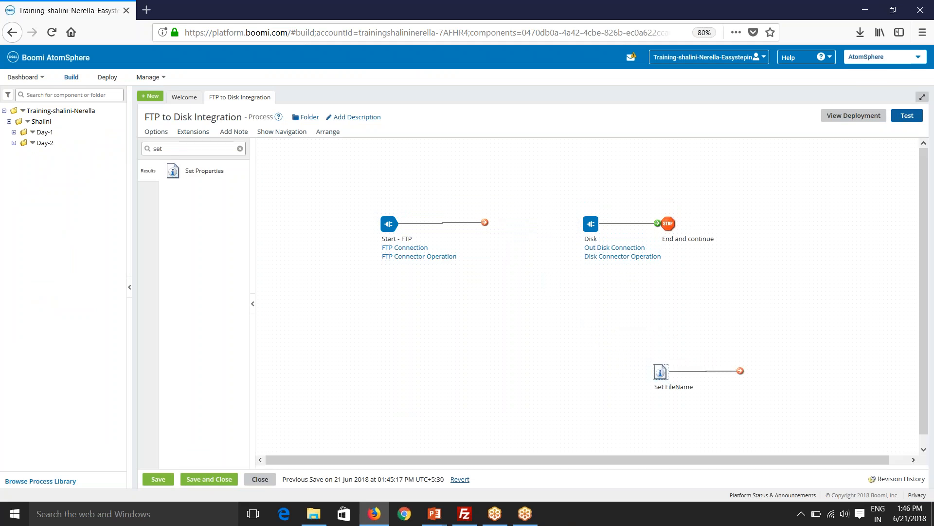
left_click_drag(485, 223, 477, 223)
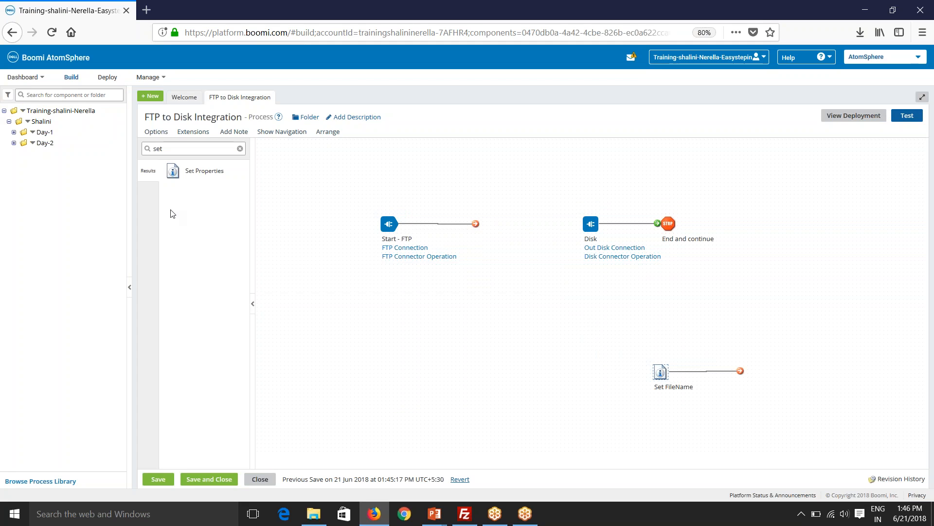
Find the Map shape and place it between Start - FTP and Disk.
left_click(147, 144)
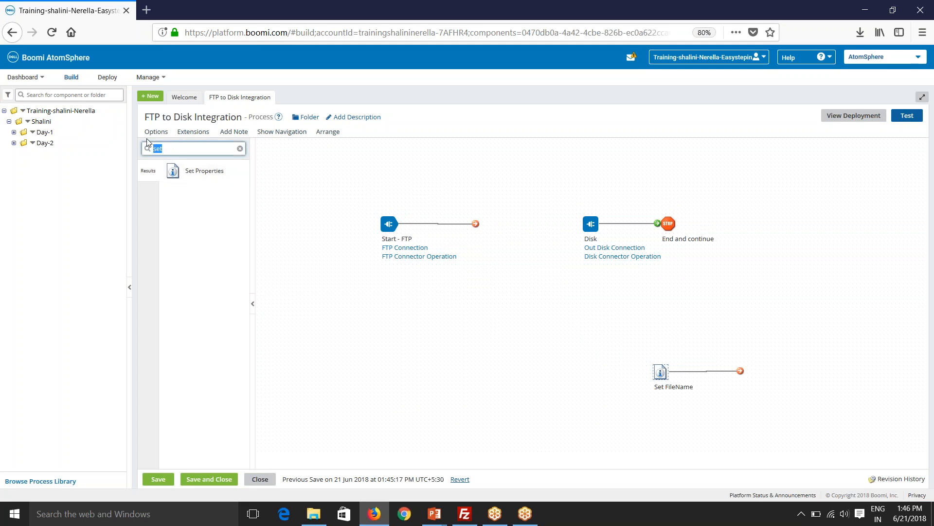
type("map")
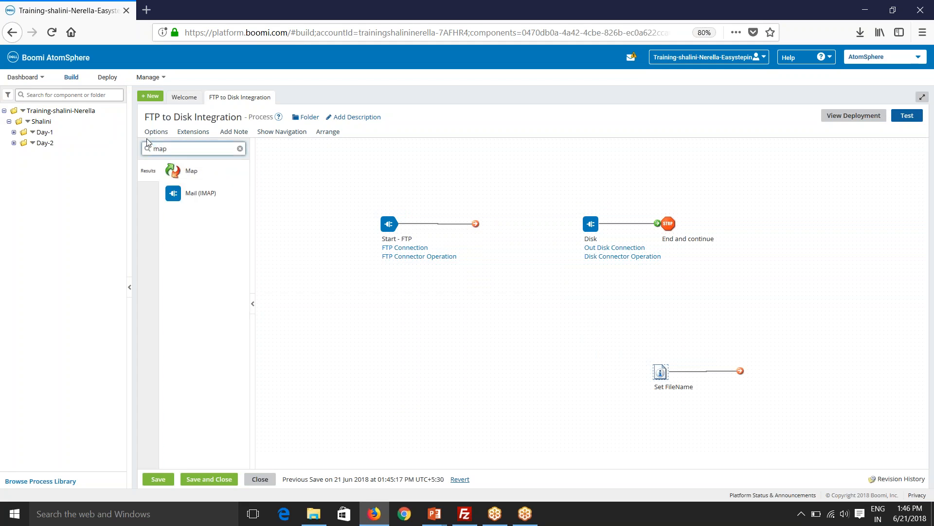
left_click_drag(173, 170, 524, 224)
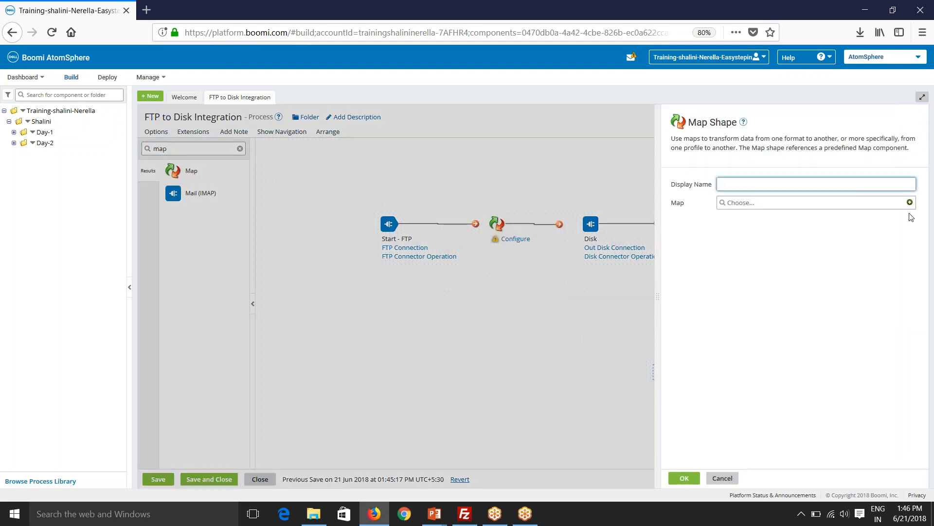
Create a new map component for the Map shape and name it XML to CSV Map.
left_click(909, 201)
left_click_drag(164, 118, 132, 116)
key("BackSpace")
type("XML to CSV Map")
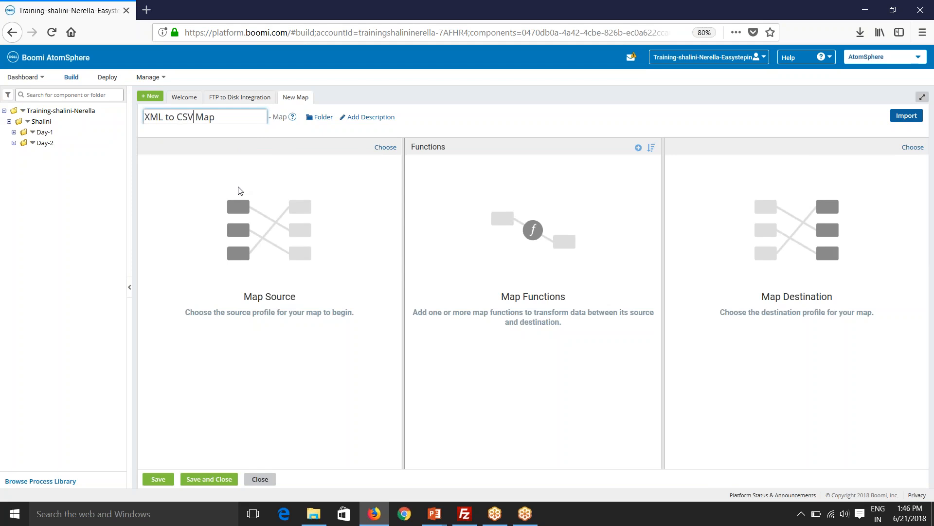
key("Return")
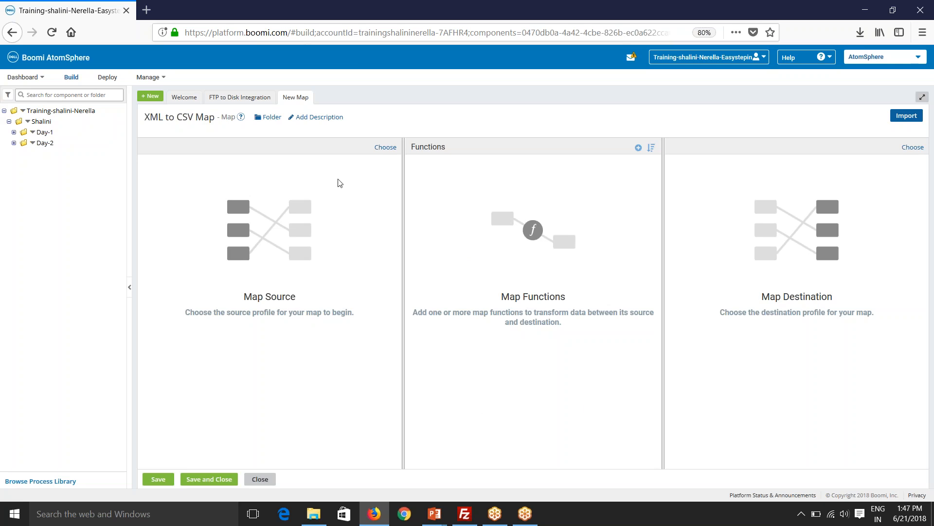
Create a new profile of type XML for the map source and name it Account XML Profile.
left_click(386, 148)
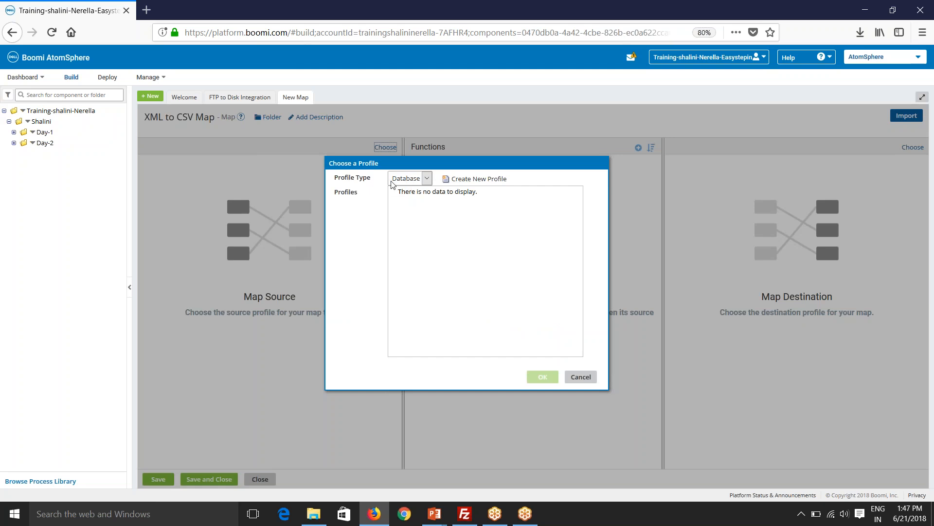
left_click(405, 179)
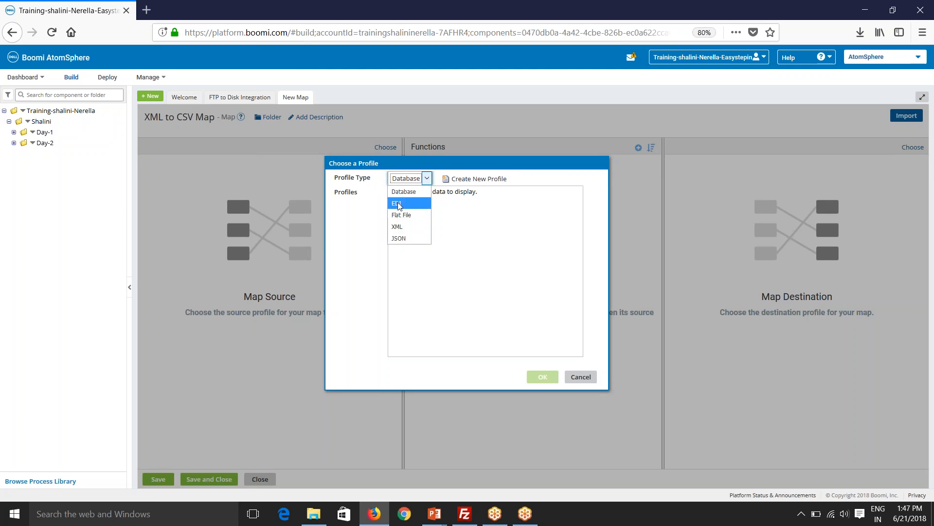
left_click(398, 227)
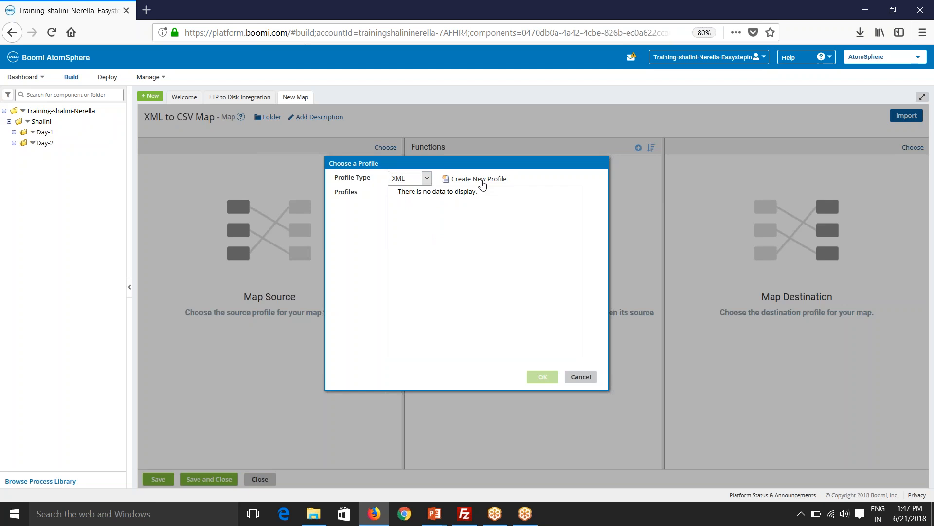
left_click(479, 179)
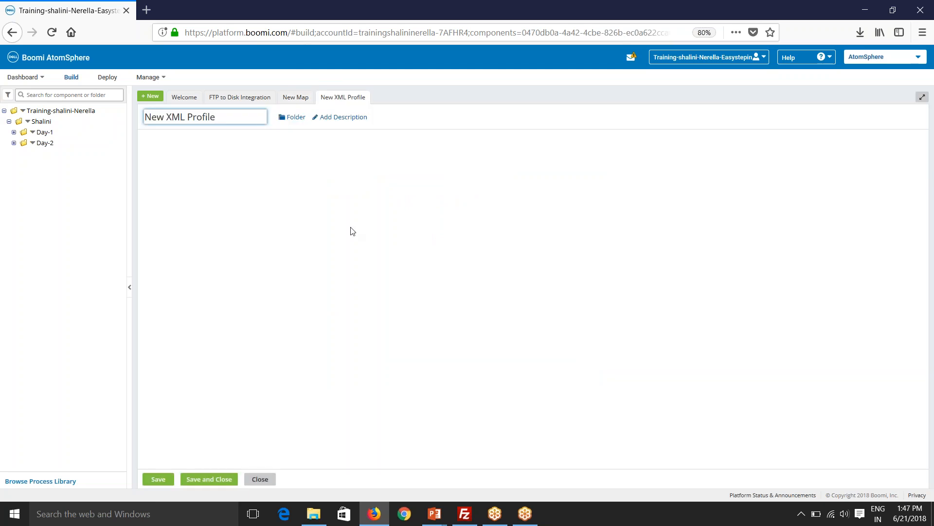
double_click(162, 117)
type("Account")
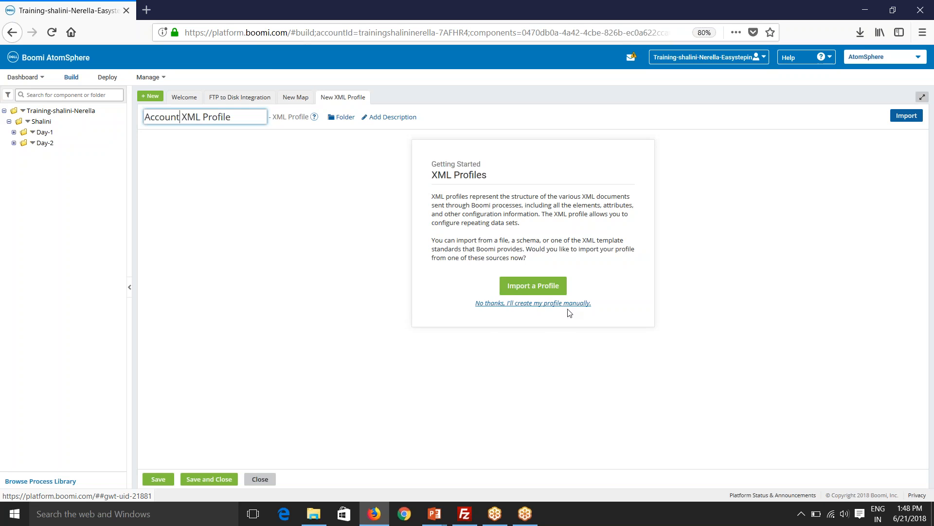
Import the structure of the XML file Account-1 from C:\demofiles\In into the Account XML Profile.
left_click(526, 286)
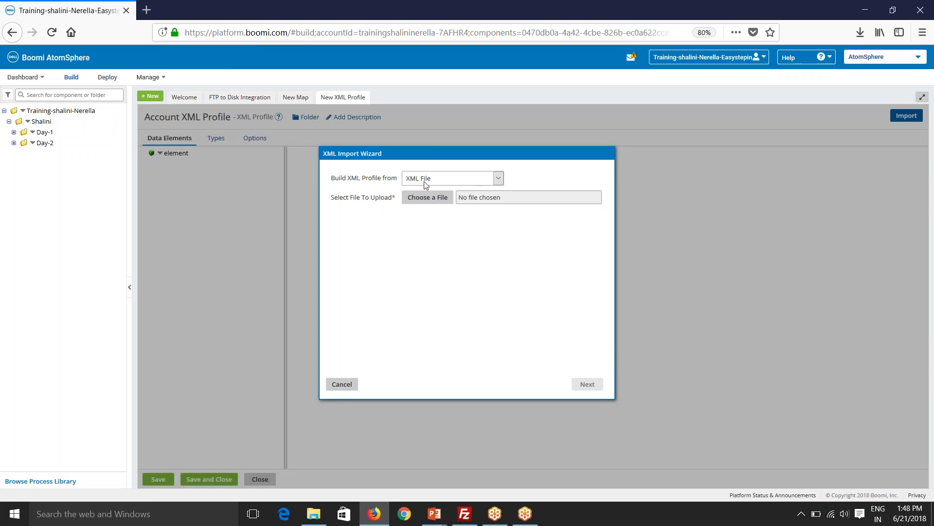
left_click(427, 197)
scroll(57, 166, "down", 2)
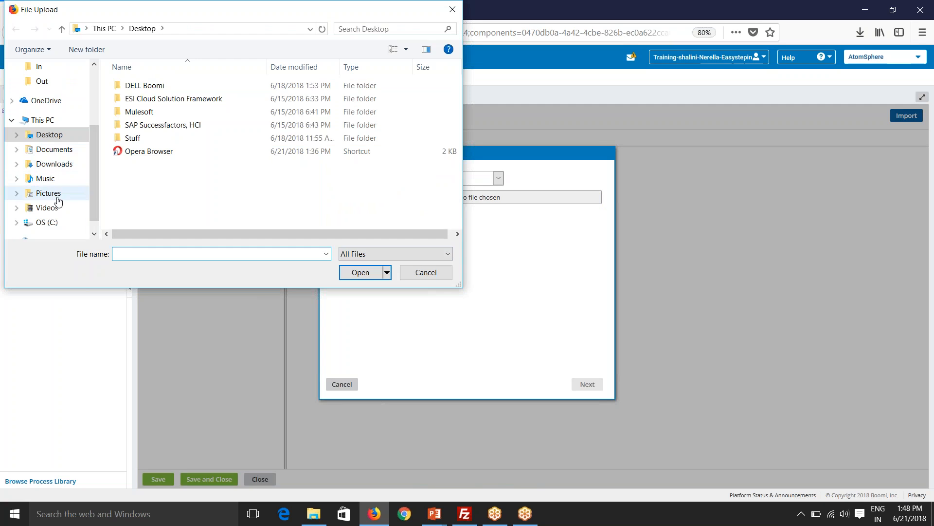
left_click(47, 222)
double_click(154, 125)
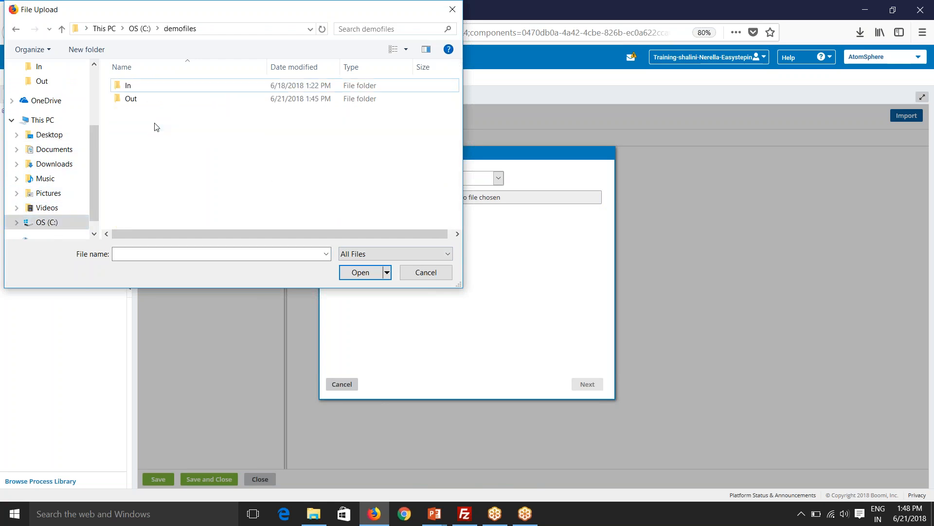
double_click(159, 86)
left_click(160, 89)
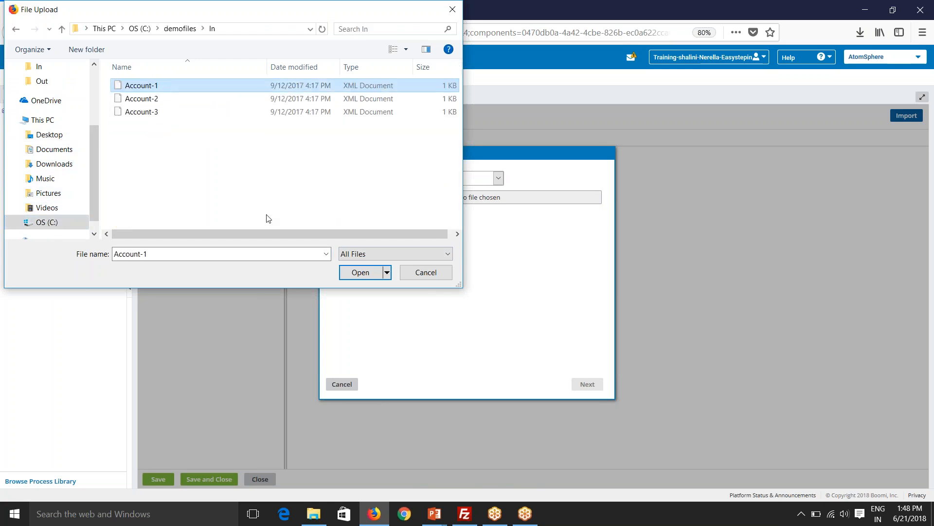
left_click(362, 272)
left_click(587, 384)
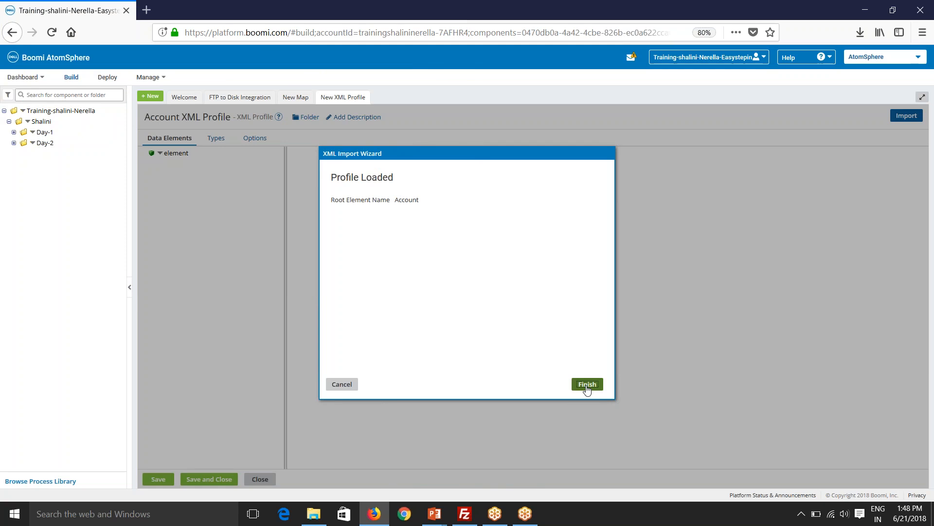
left_click(587, 386)
Expand ContactList and its first Contact, and compare them with the contact entries of Account-1 from the Out folder in WordPad.
left_click(147, 303)
left_click(152, 313)
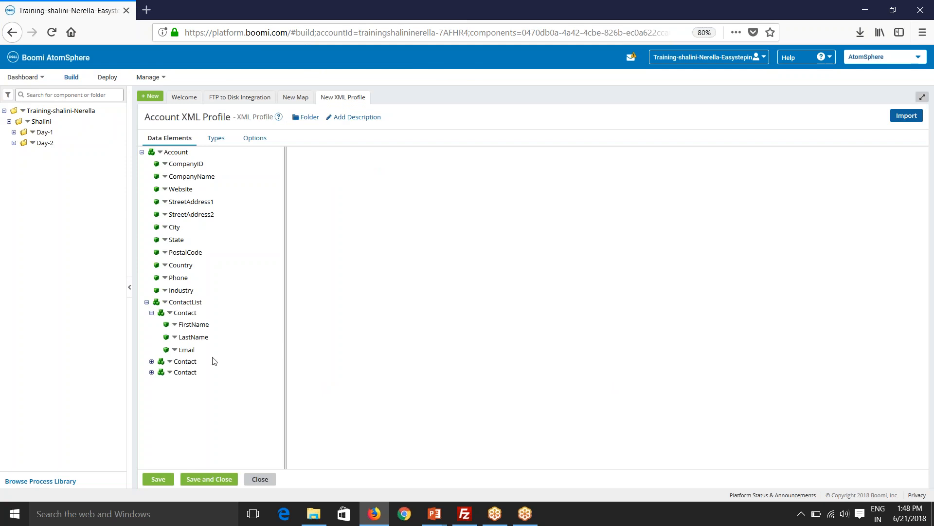
key("alt+Tab")
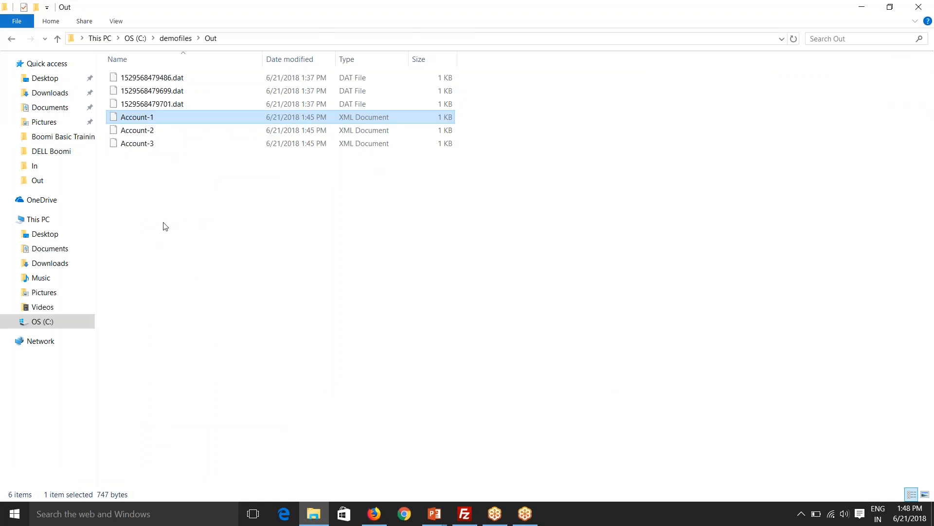
right_click(153, 121)
left_click(200, 141)
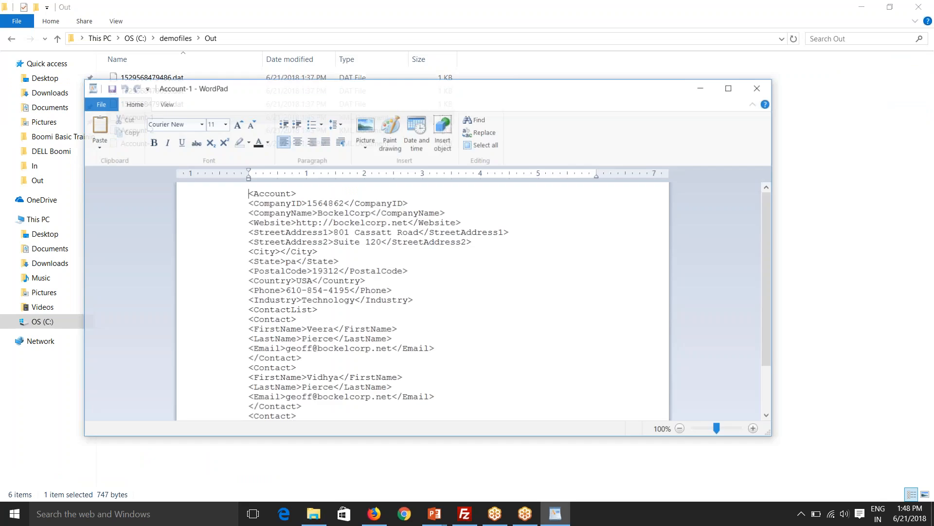
scroll(419, 269, "down", 2)
scroll(419, 270, "up", 2)
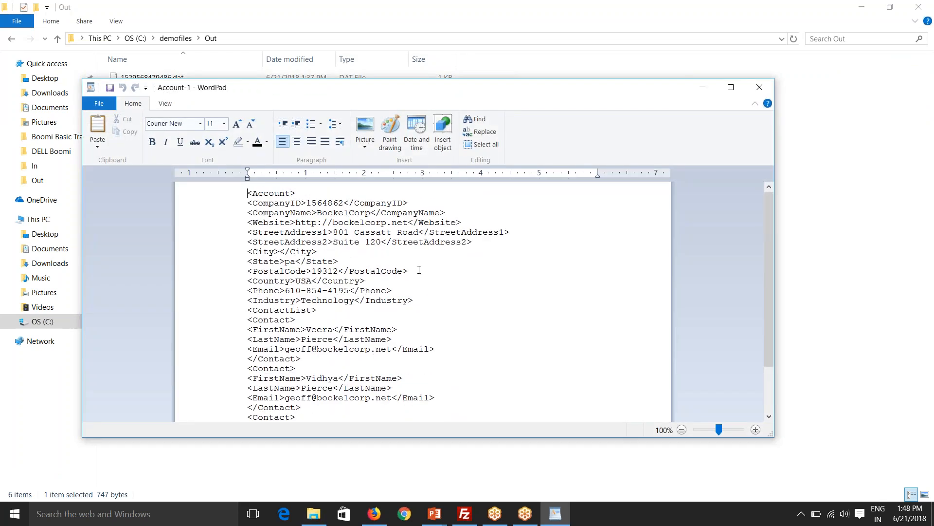
scroll(419, 270, "down", 2)
key("alt+Tab")
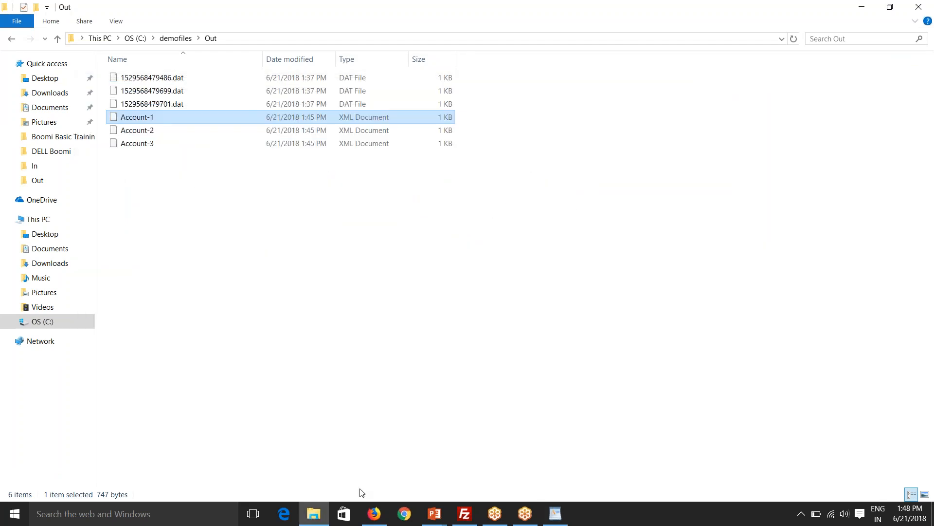
Back in Firefox, delete the second and third Contact elements under ContactList, keeping only the first.
left_click(373, 514)
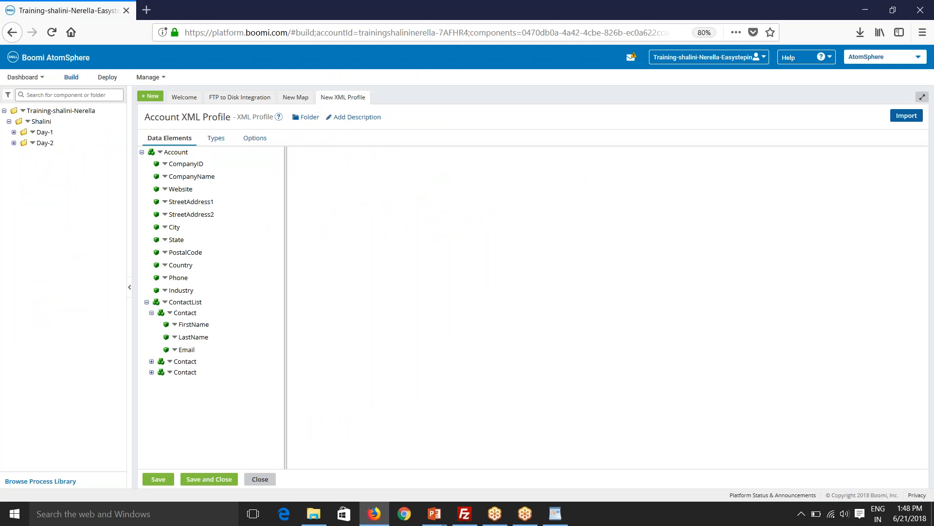
left_click(152, 361)
left_click(152, 361)
left_click(152, 312)
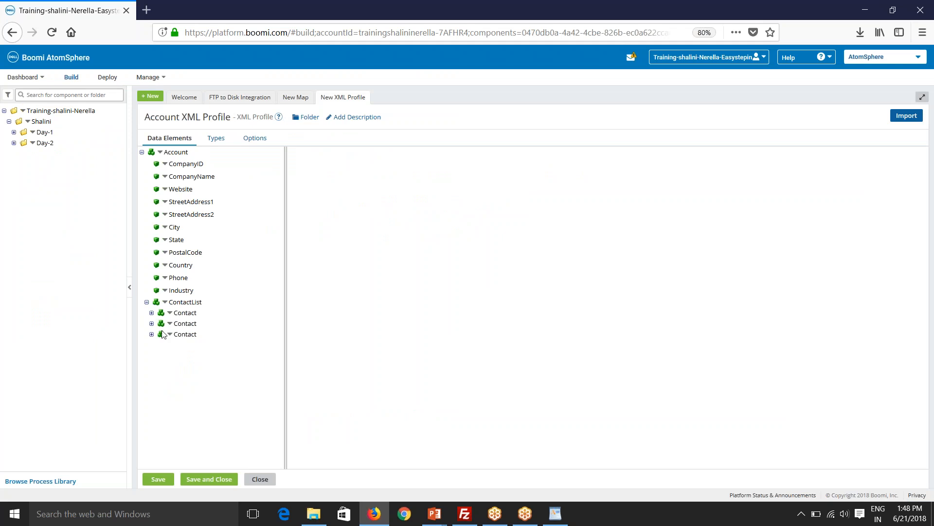
left_click(171, 325)
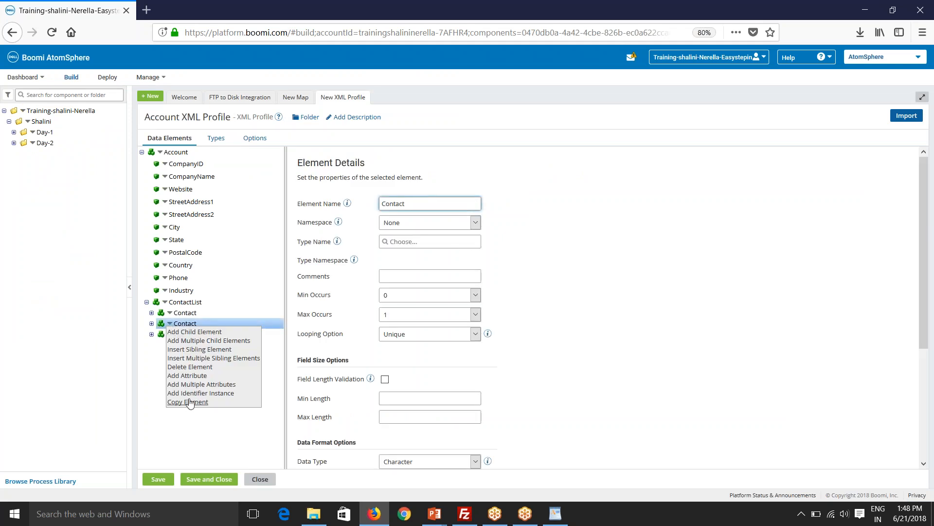
left_click(191, 367)
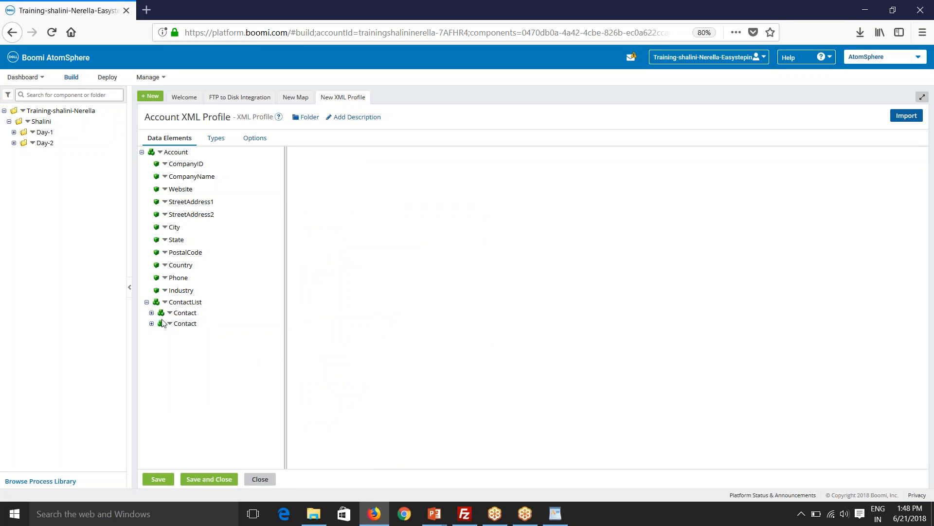
left_click(170, 323)
left_click(190, 366)
Change the remaining Contact element's Looping Option, save and close the profile, and expand ContactList in the map source.
left_click(184, 313)
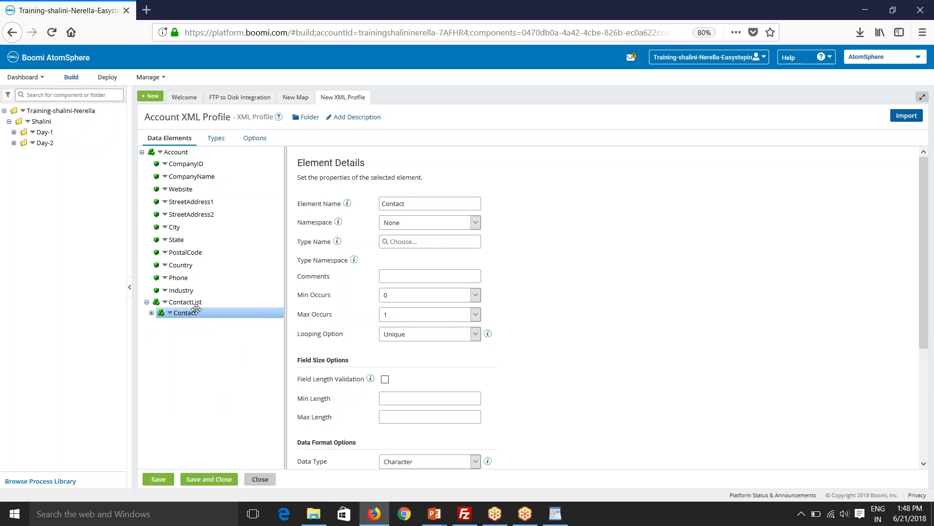
left_click(407, 337)
left_click(400, 358)
left_click(152, 313)
left_click(209, 479)
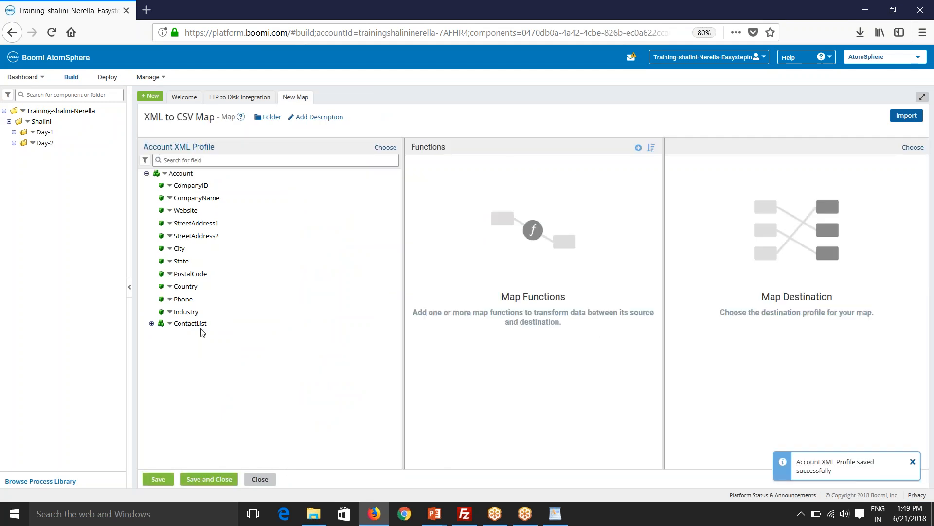
left_click(151, 323)
left_click(155, 334)
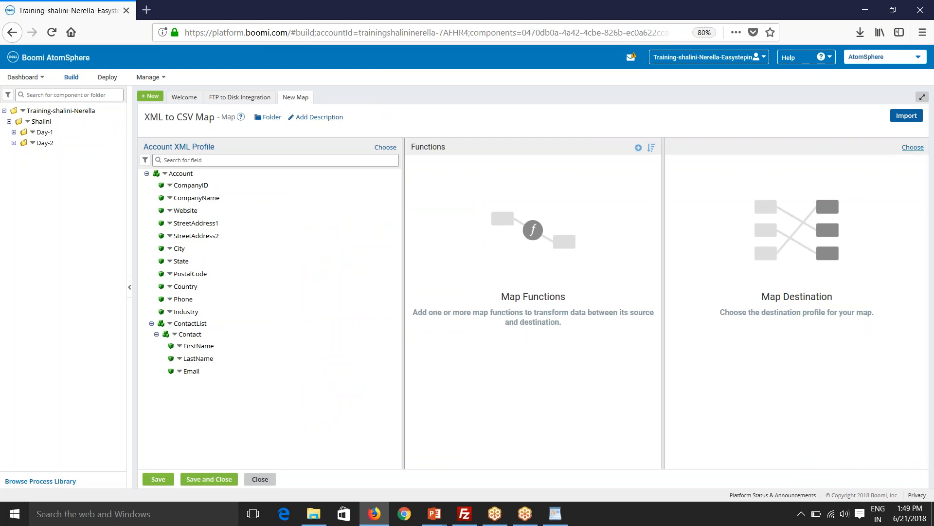
Create a new profile of type Flat File for the map destination and name it Account Flat File Profile.
left_click(913, 147)
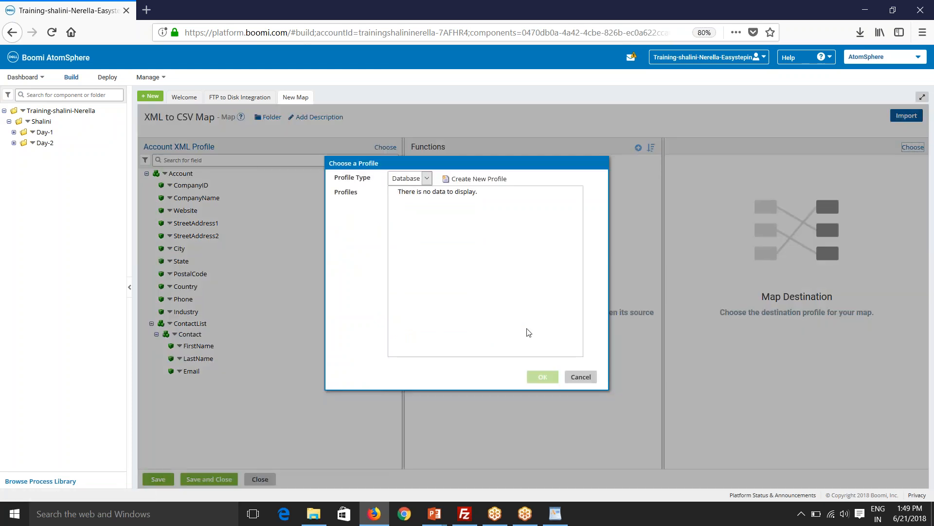
left_click(422, 179)
left_click(407, 216)
left_click(478, 181)
double_click(164, 117)
type("Account Flat File Profile")
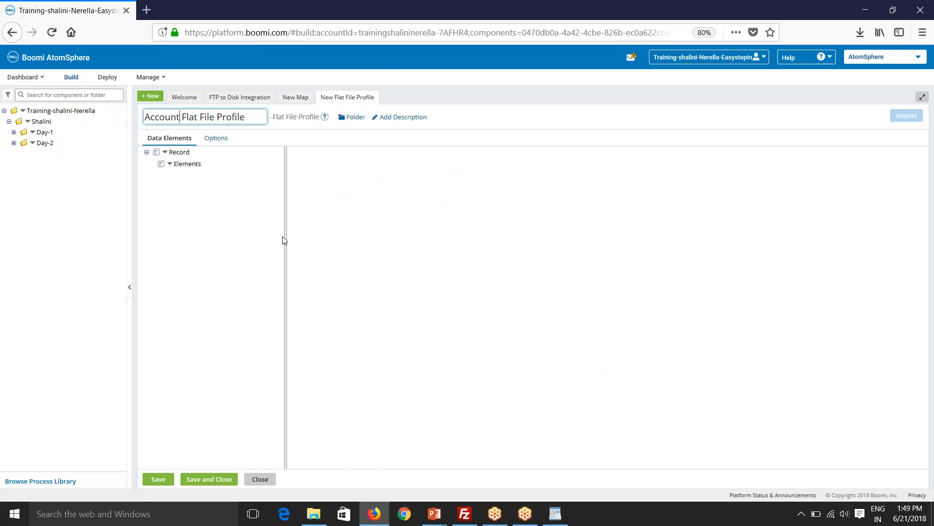
left_click(175, 268)
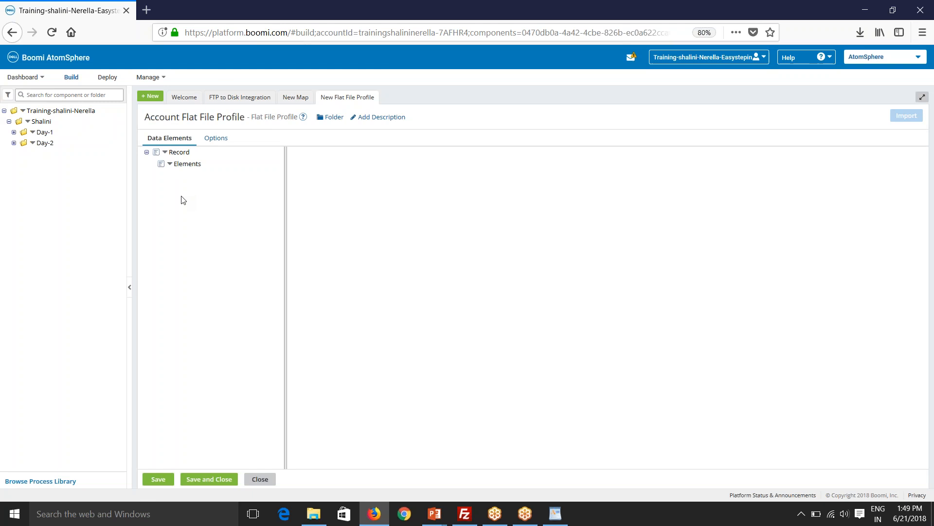
Add a first element under Elements in the flat file record and name it Company_ID.
left_click(170, 165)
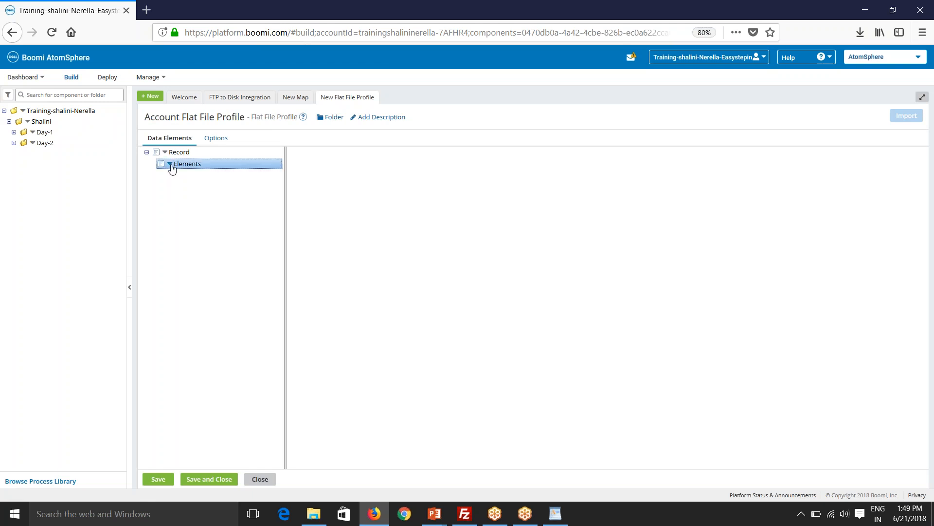
left_click(186, 172)
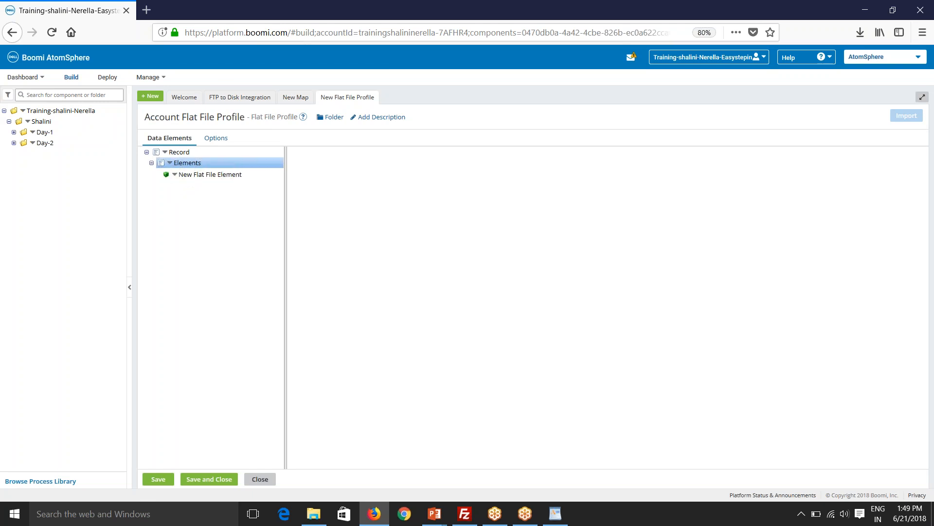
left_click(204, 174)
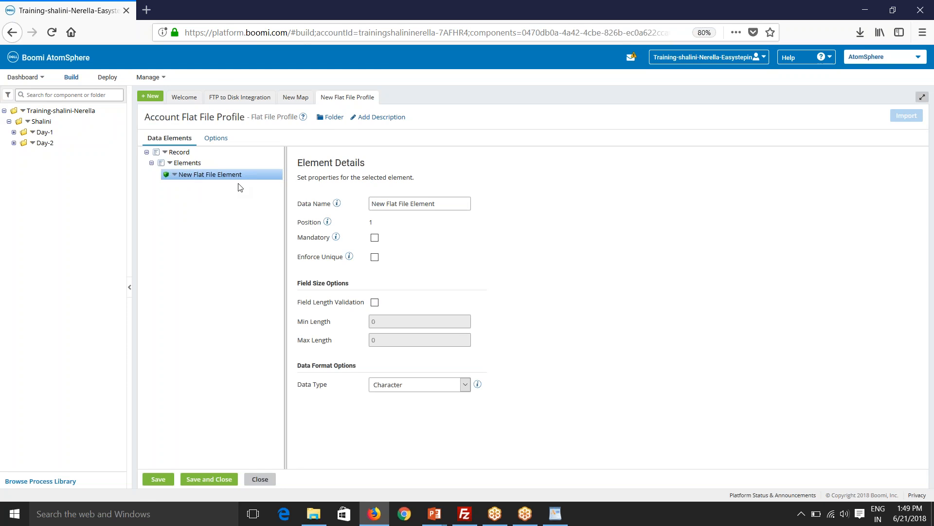
left_click(184, 152)
left_click(897, 115)
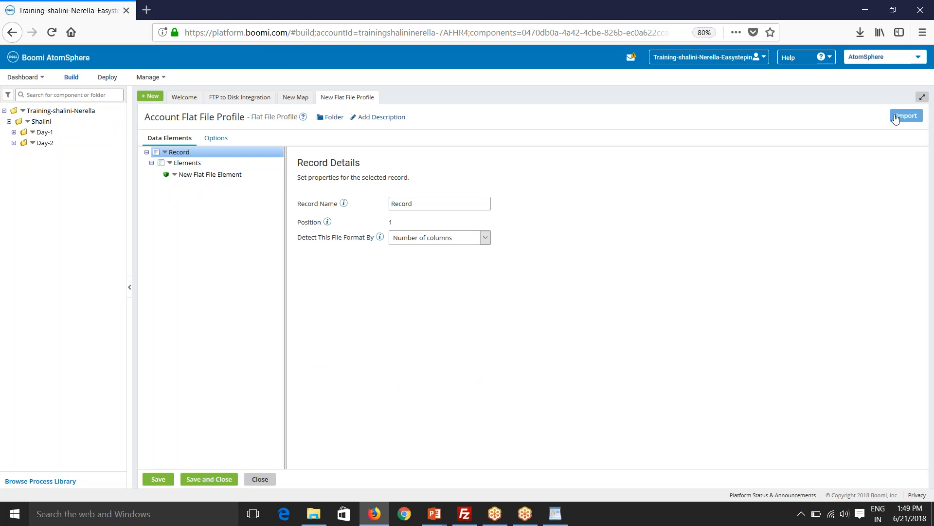
left_click(199, 176)
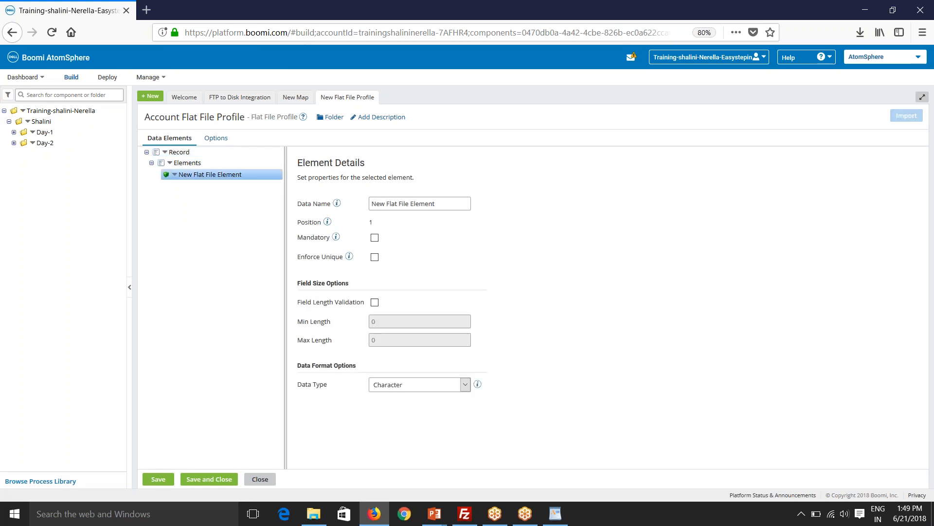
left_click_drag(448, 202, 365, 205)
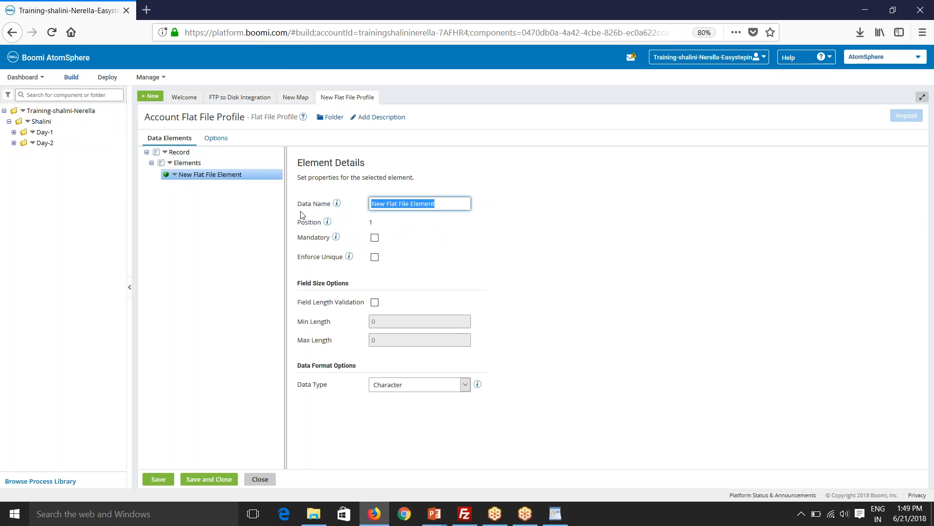
type("Company_ID")
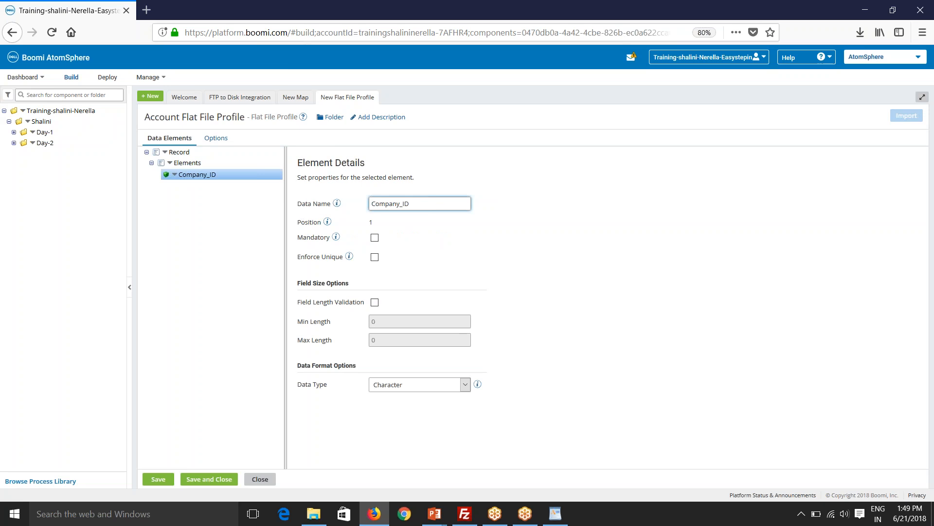
Add a second element to the flat file record and name it Company_Name.
left_click(170, 162)
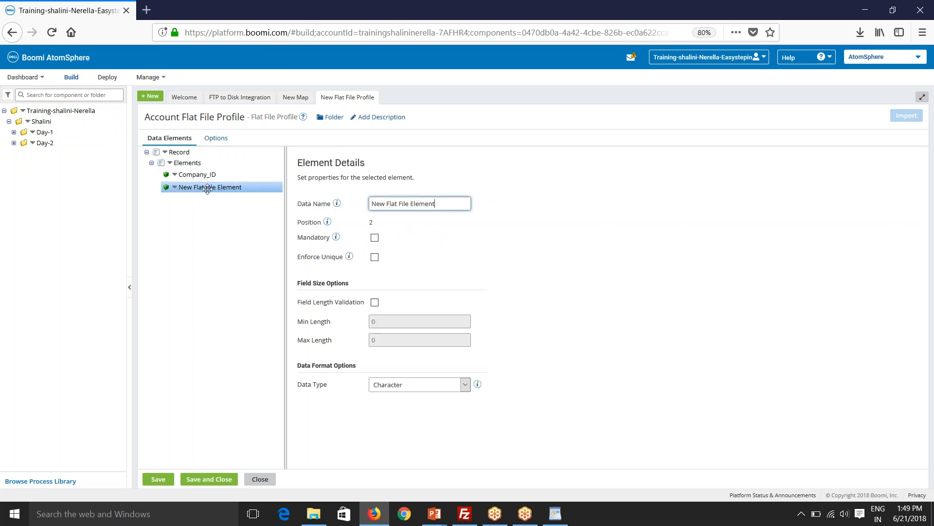
type("Company")
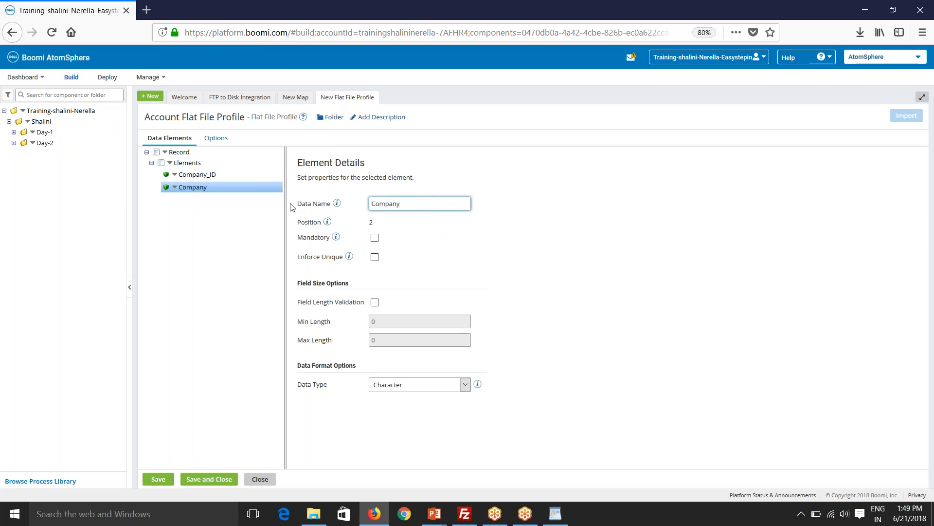
type("_Name")
left_click(170, 163)
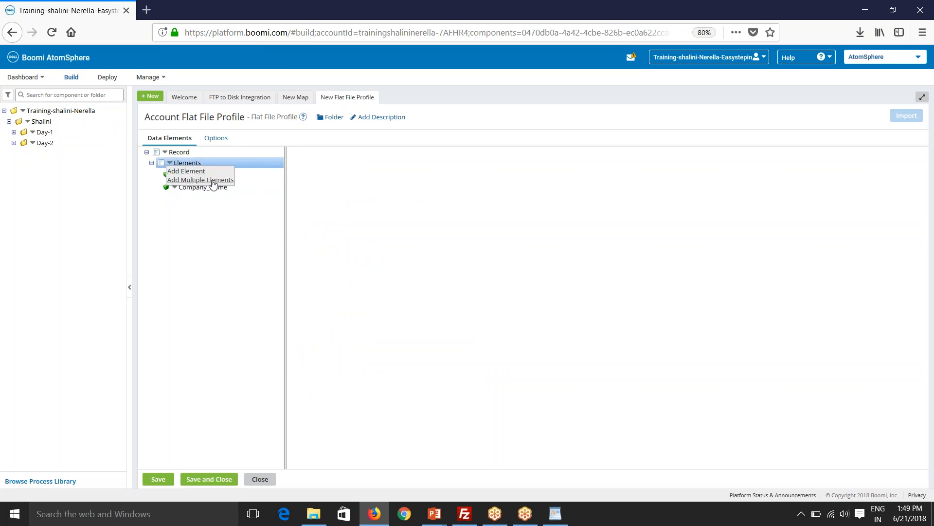
left_click(209, 180)
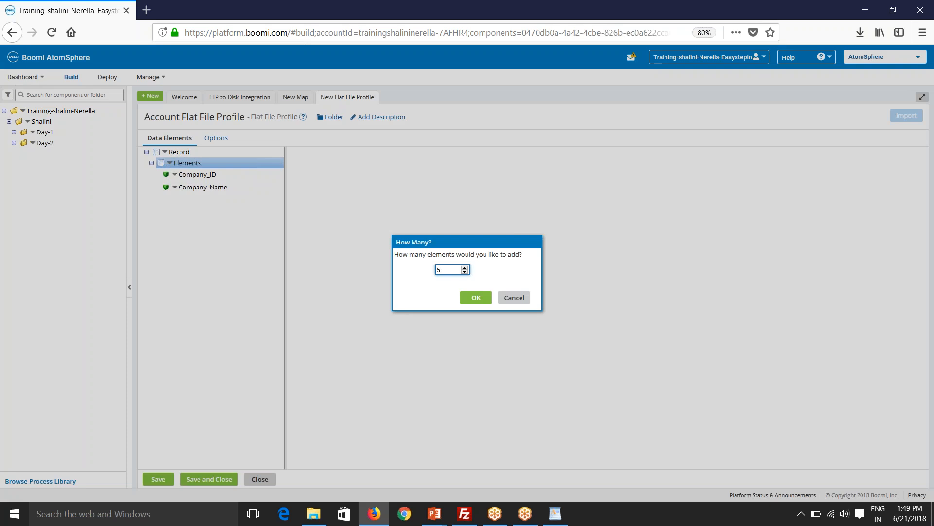
left_click(517, 301)
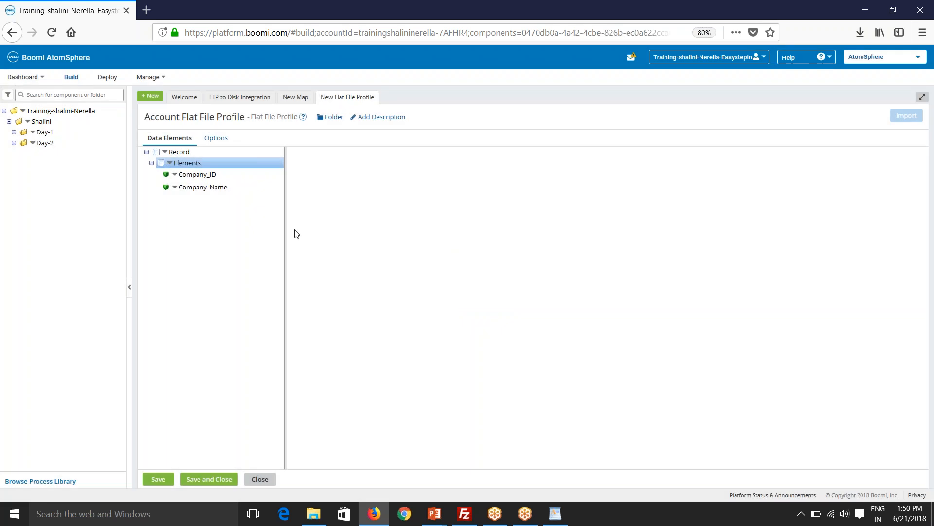
Add a third element named Contact_Name to the flat file record and reselect Company_ID.
left_click(170, 163)
left_click(190, 170)
left_click_drag(436, 206, 278, 209)
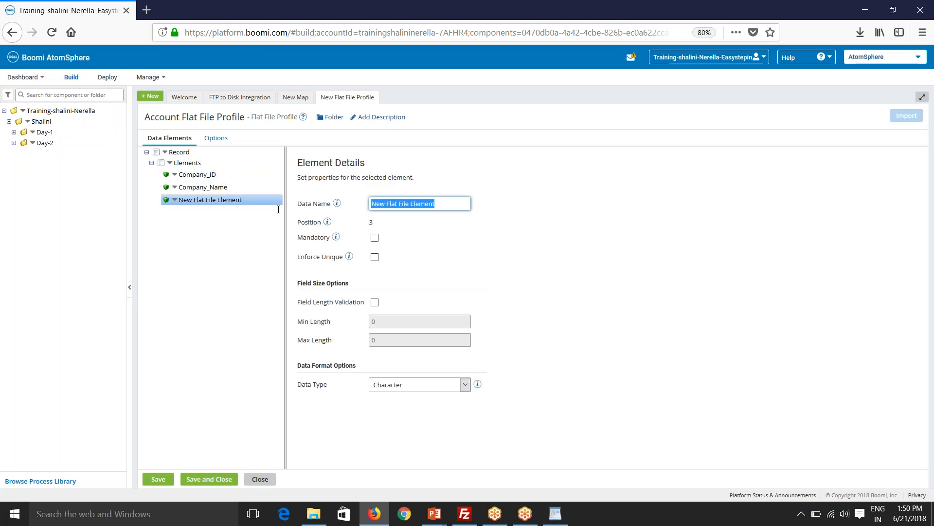
type("Contact")
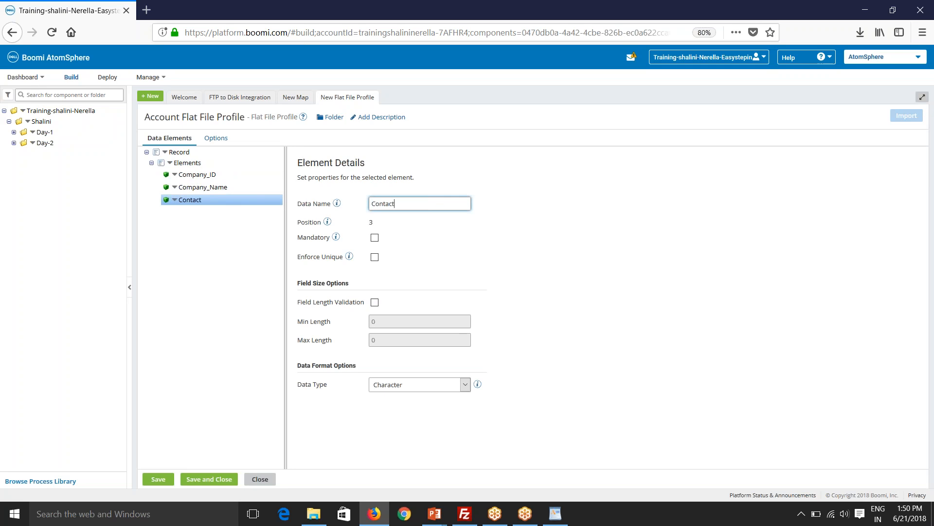
type("_Name")
left_click(229, 175)
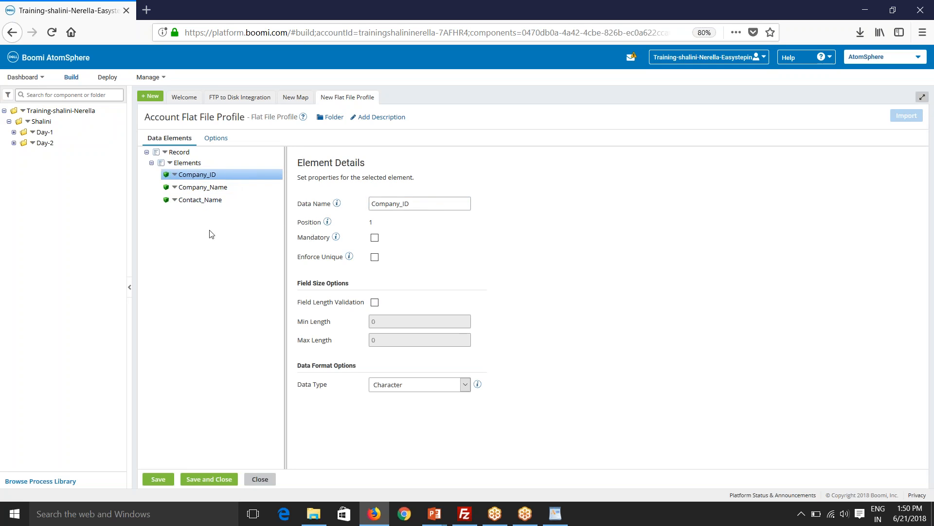
Review the flat file elements and check the data type choices available for Company_ID.
left_click(214, 187)
left_click(211, 199)
left_click(201, 174)
left_click(393, 385)
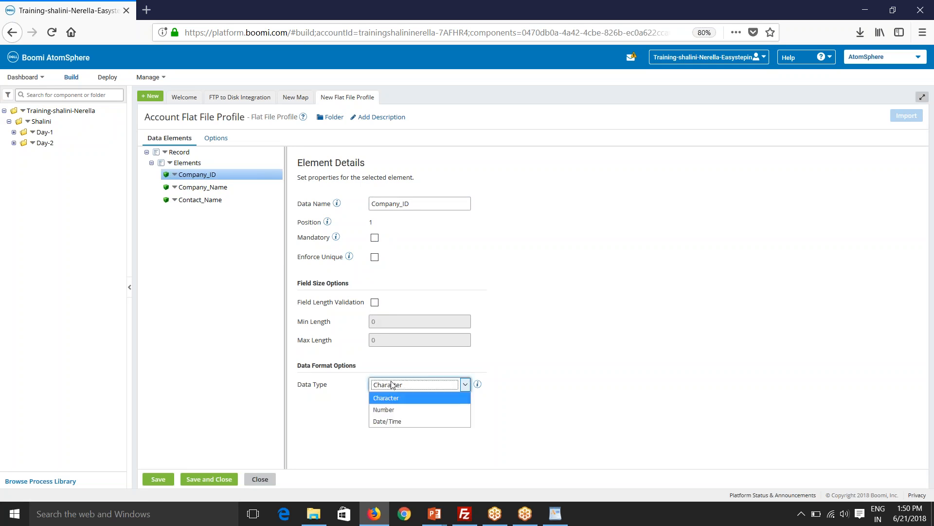
left_click(618, 410)
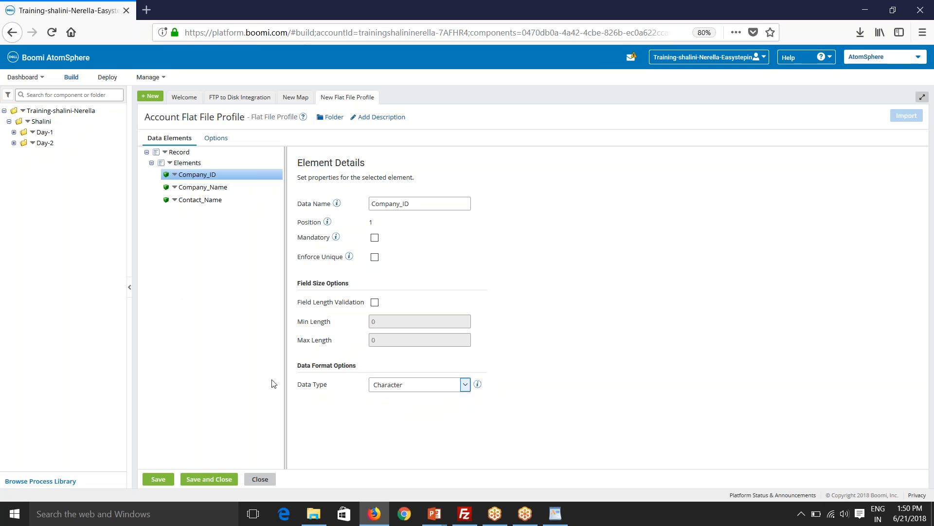
left_click(222, 186)
Enable Use Column Headers in the flat file profile options and choose Delimited as the file type.
left_click(215, 140)
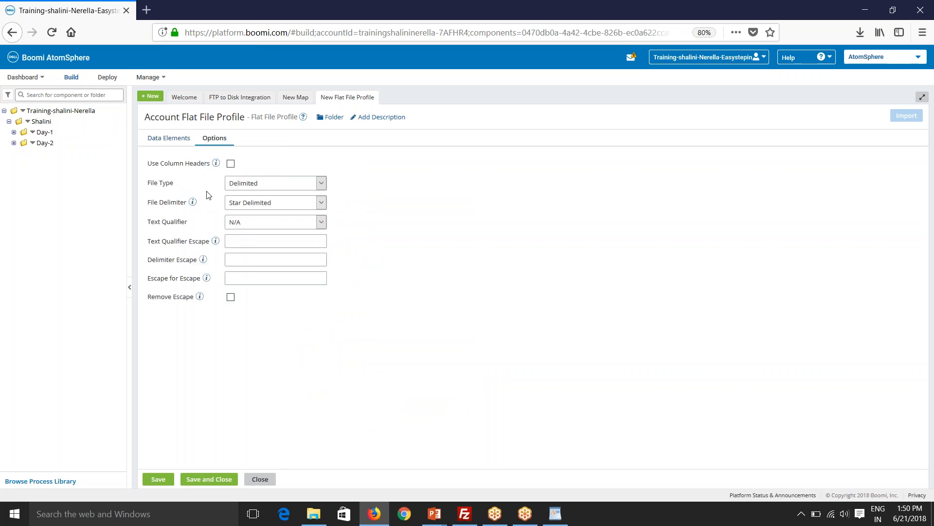
left_click(231, 166)
left_click(159, 139)
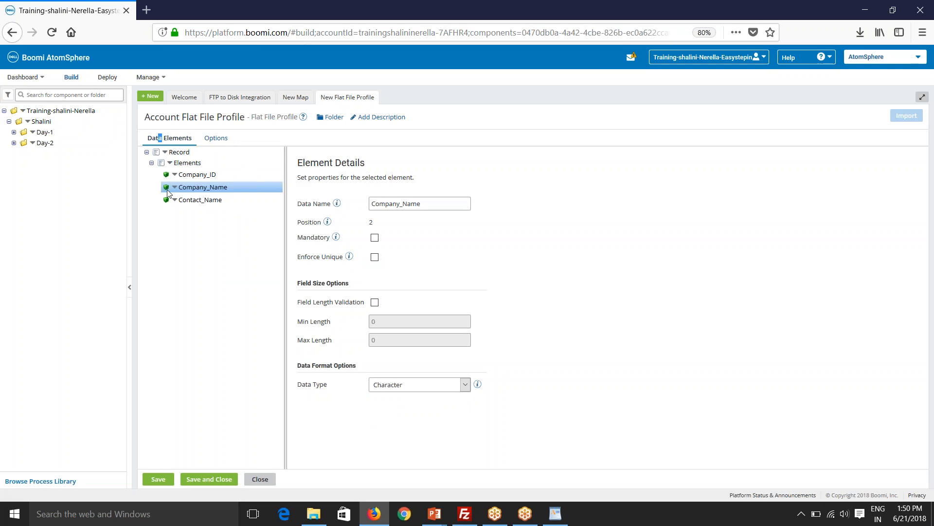
left_click(211, 139)
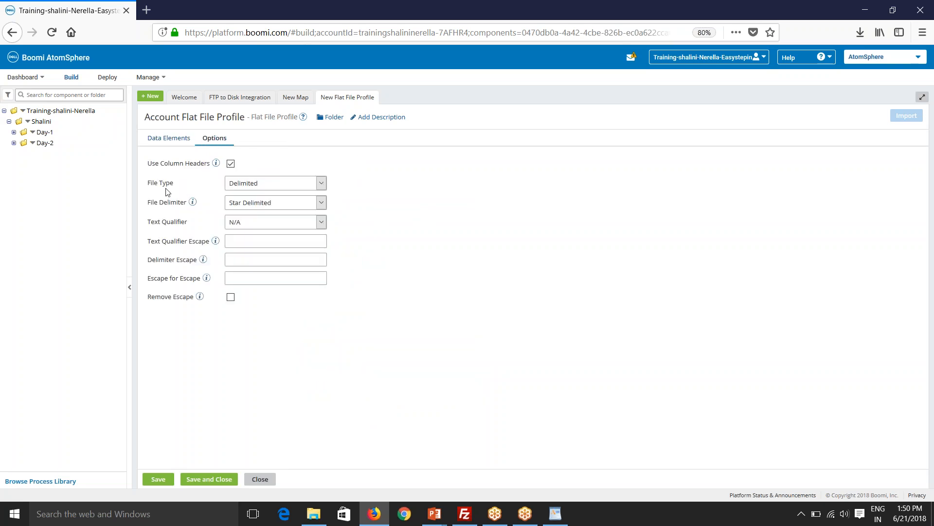
left_click(241, 184)
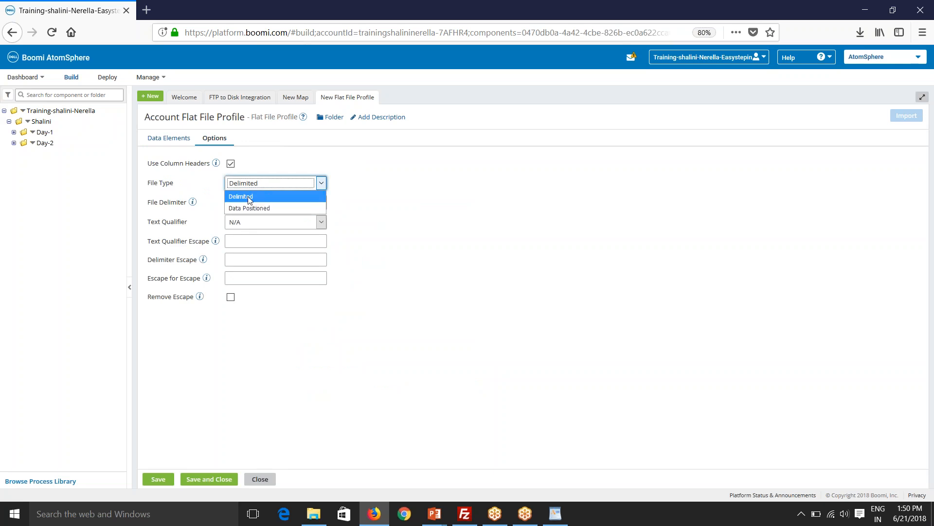
left_click(249, 198)
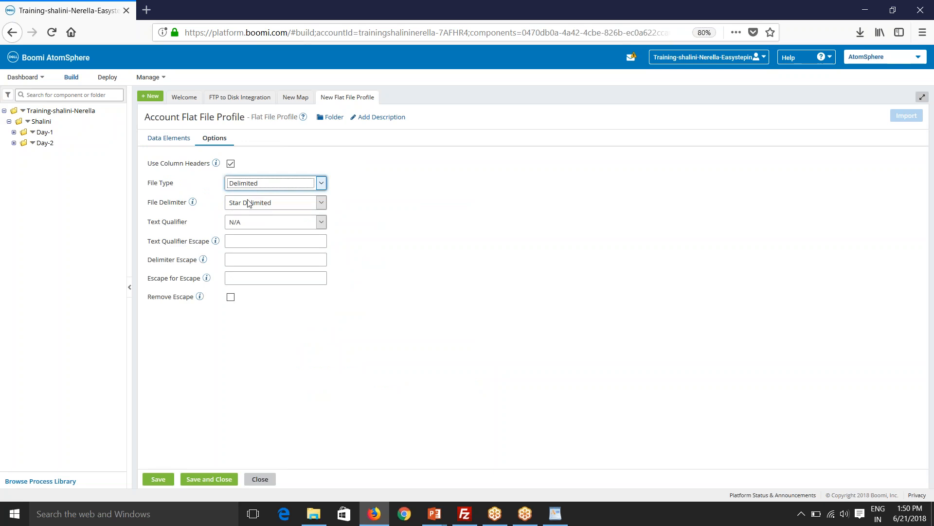
Try the Data Positioned file type, check the field size options of Company_Name, and restore Delimited.
left_click(248, 185)
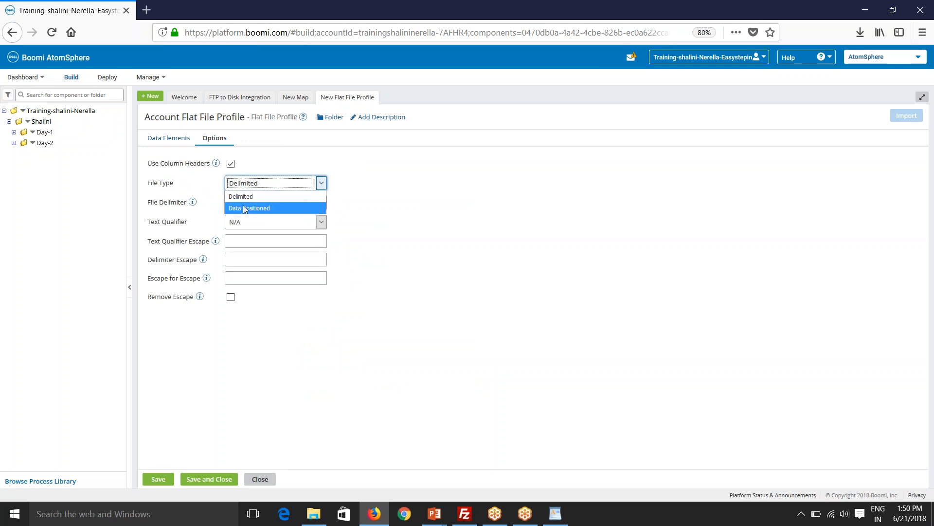
left_click(244, 208)
left_click(170, 139)
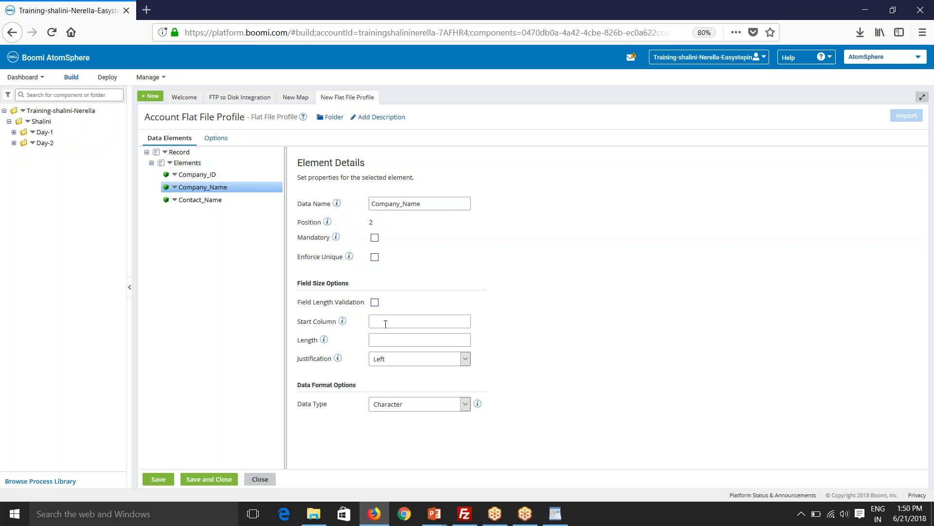
left_click(380, 340)
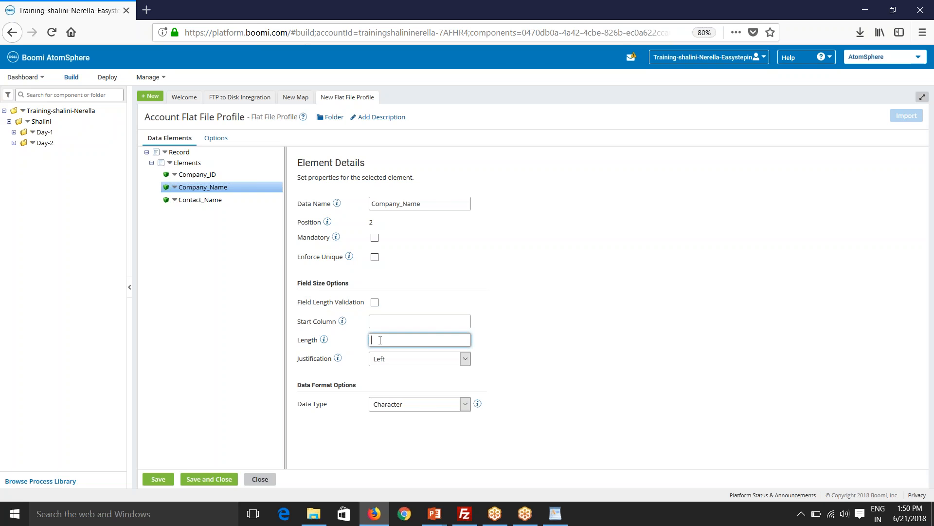
left_click(216, 138)
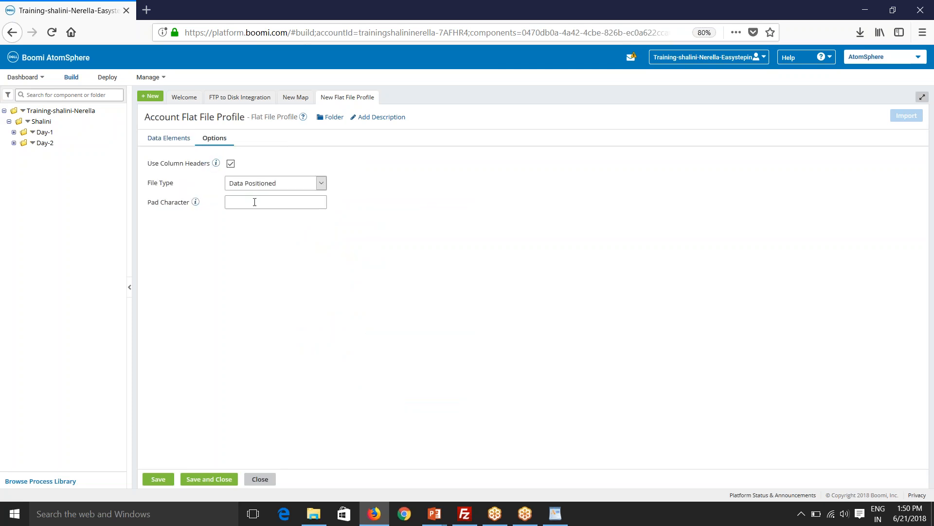
left_click(240, 187)
left_click(243, 197)
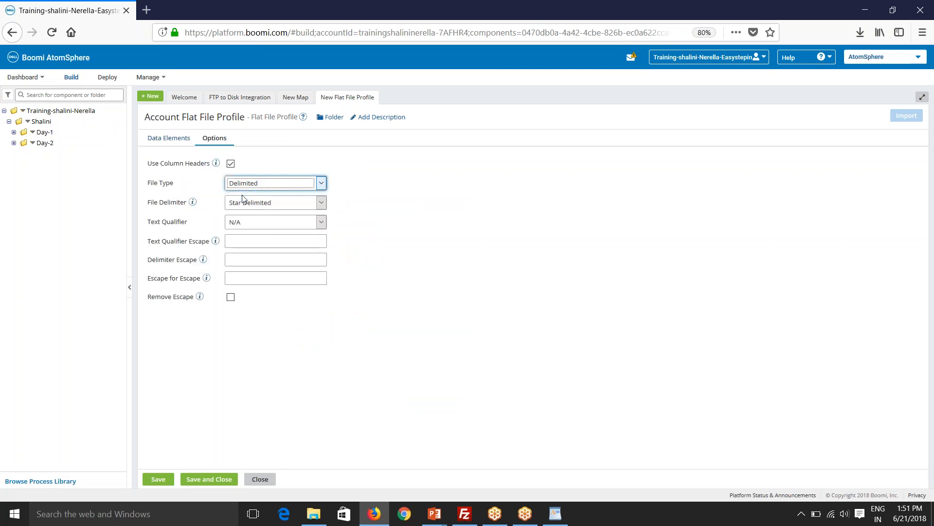
Set the flat file profile's file delimiter to Comma Delimited.
left_click(277, 203)
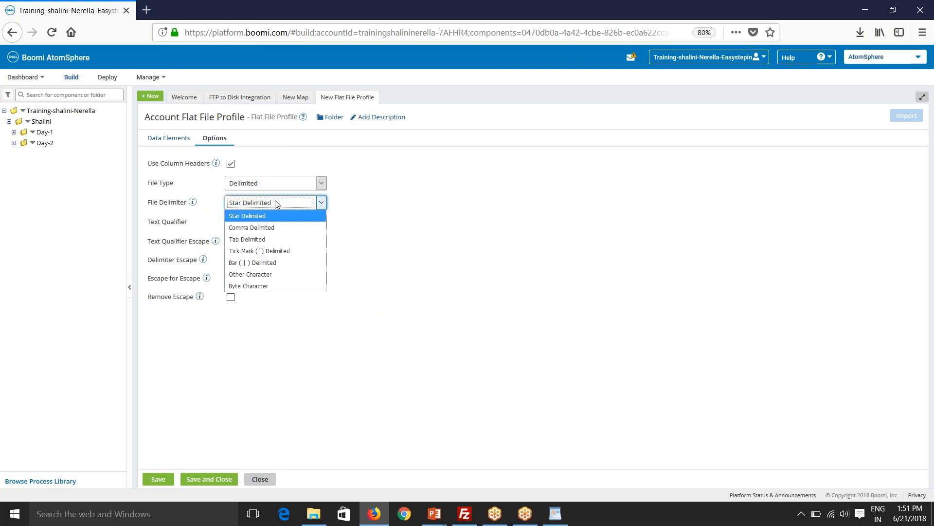
left_click(256, 228)
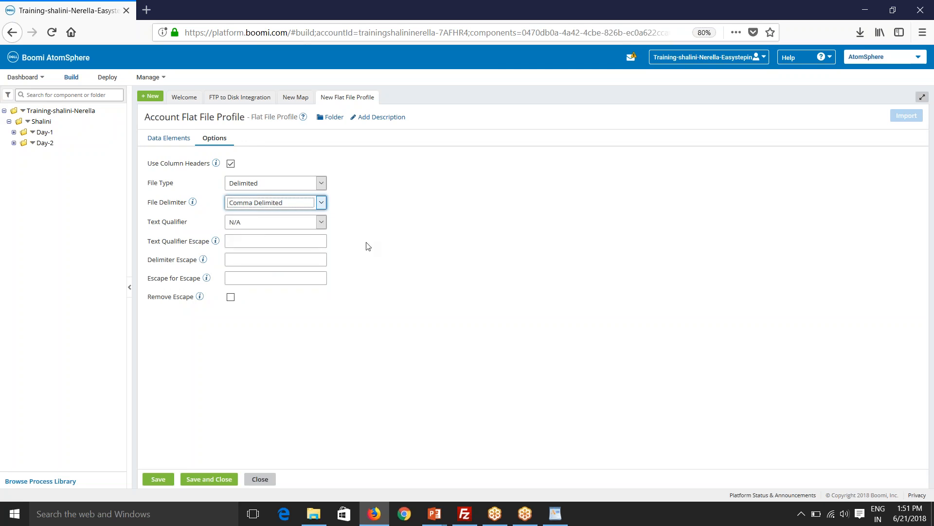
left_click(290, 205)
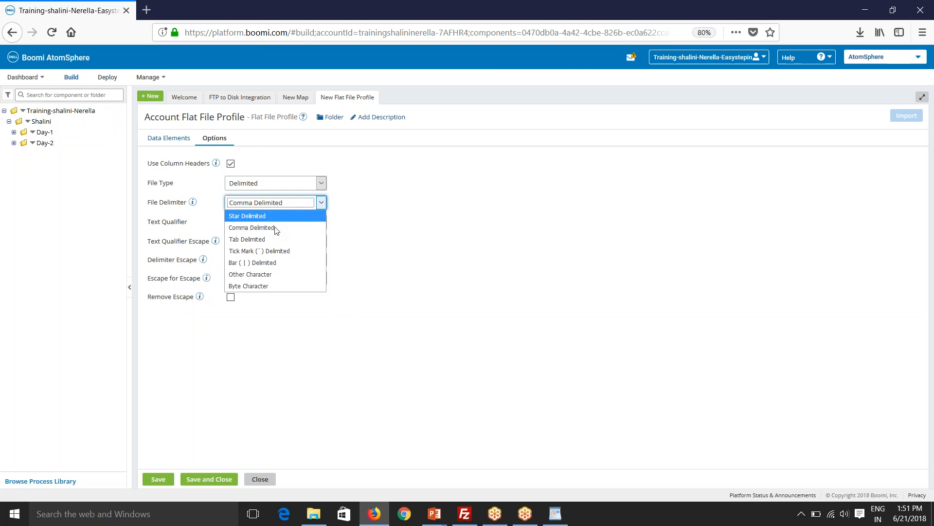
left_click(312, 227)
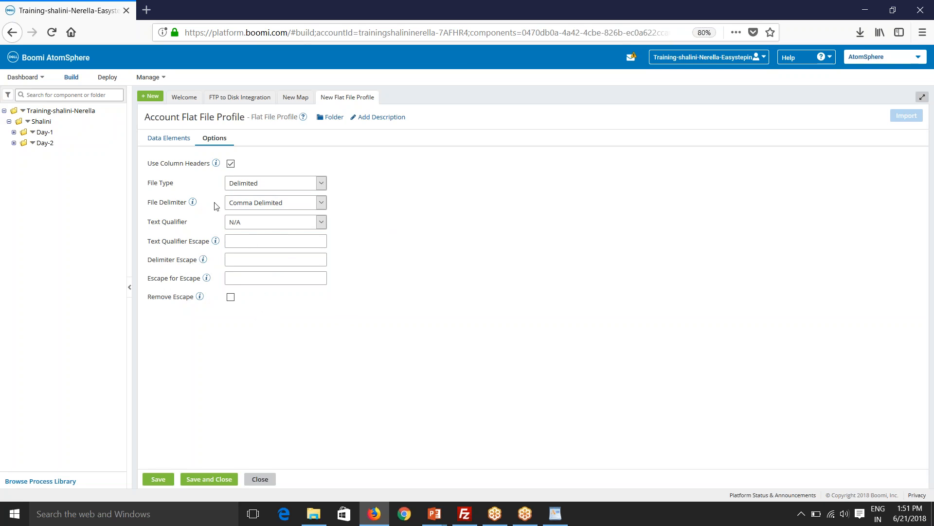
Save and close the flat file profile and expand its Elements on the destination side of the map.
left_click(169, 141)
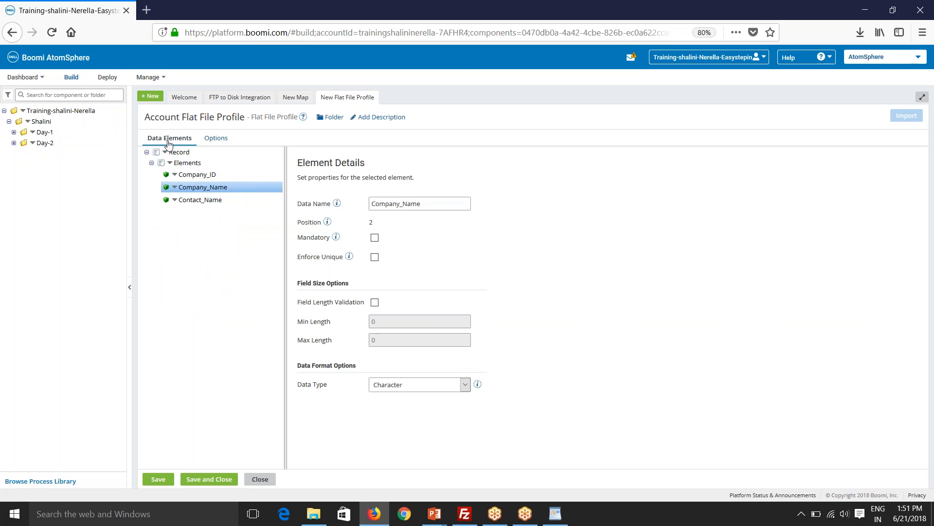
left_click(225, 479)
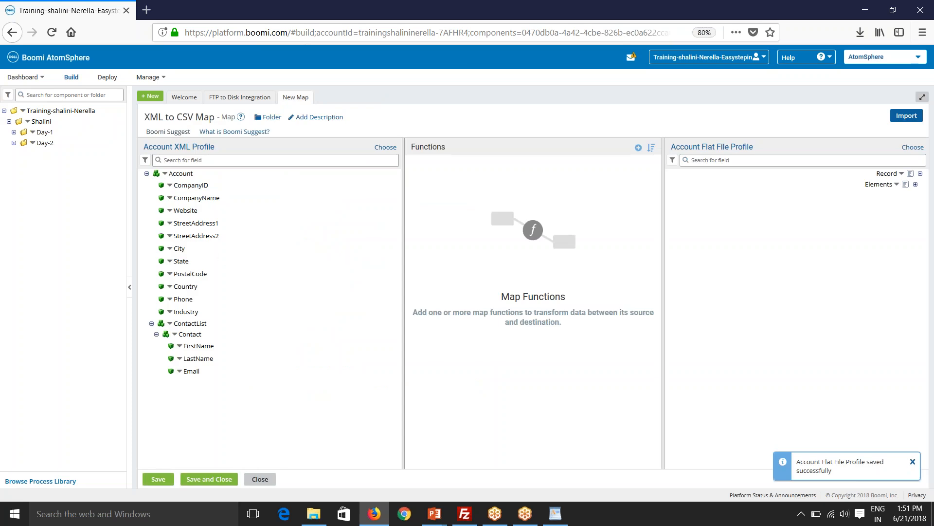
left_click(916, 185)
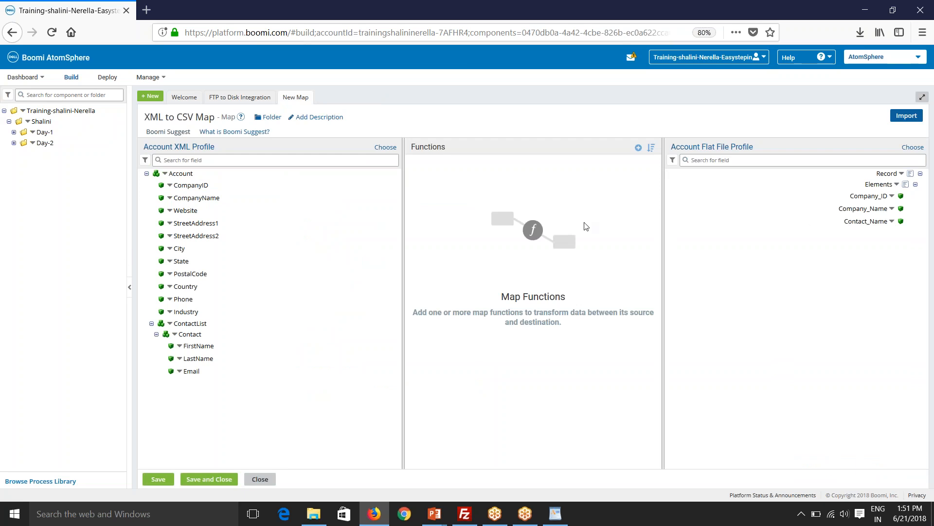
left_click_drag(197, 184, 557, 191)
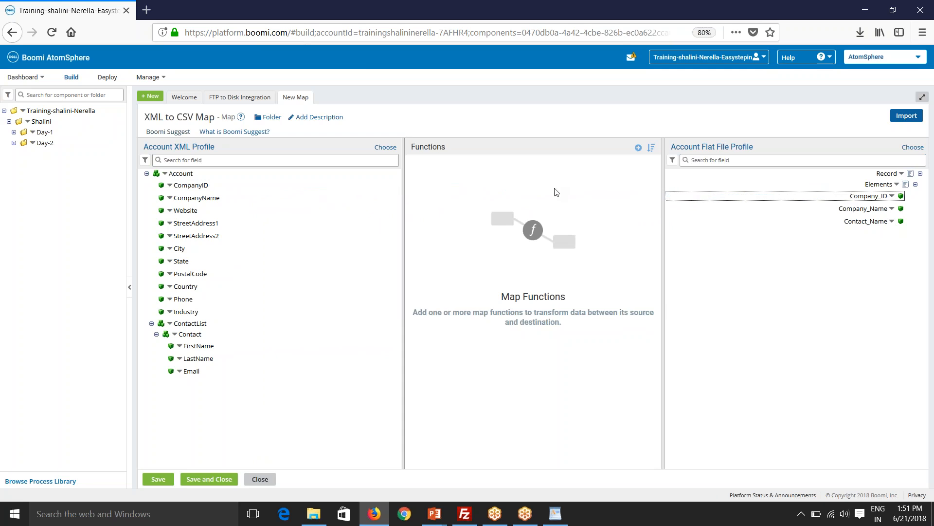
left_click(691, 221)
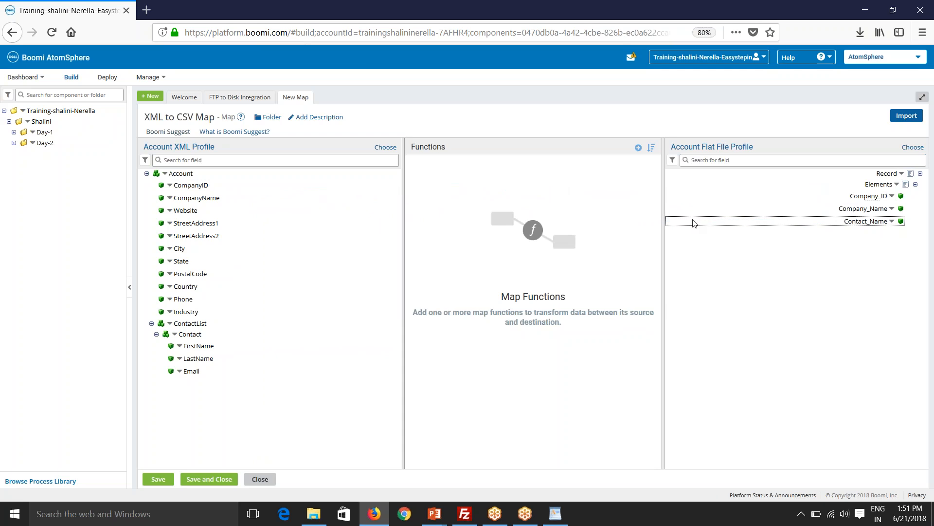
left_click(631, 206)
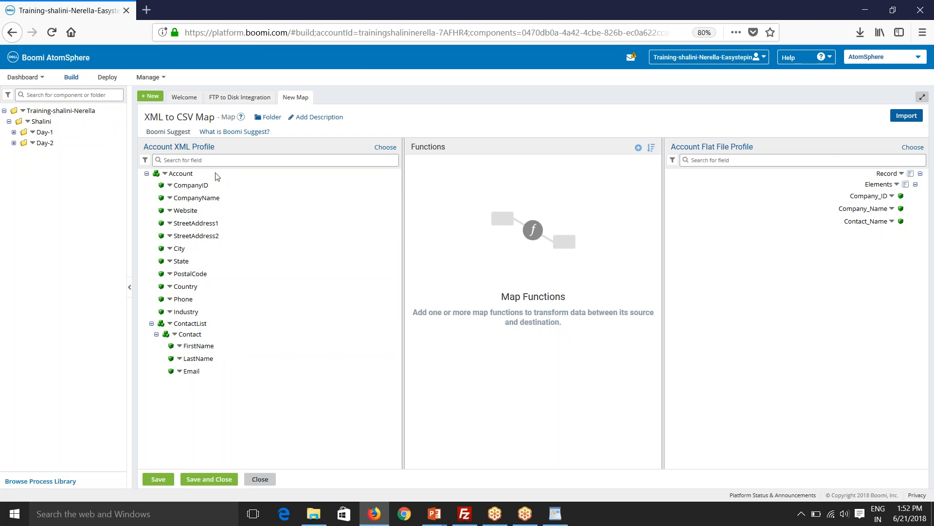
left_click_drag(203, 185, 515, 201)
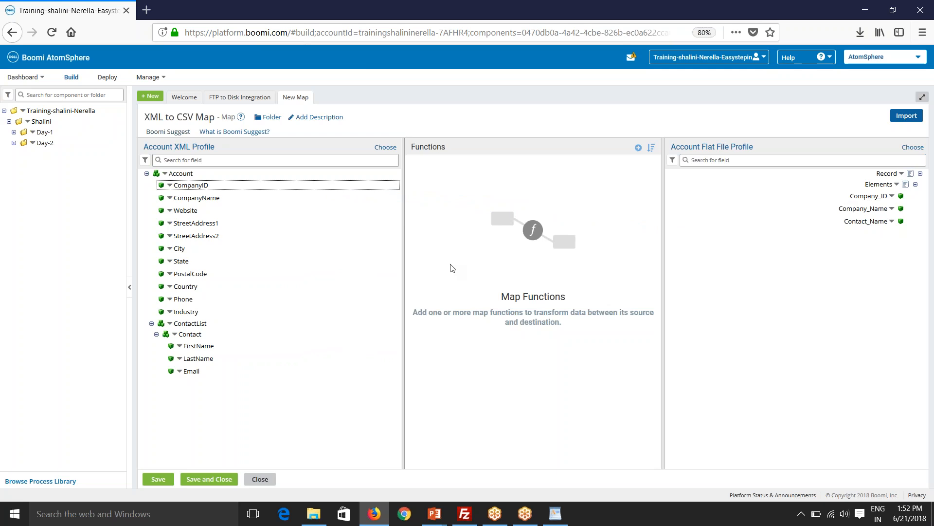
Run Boomi Suggest and apply all high-confidence mappings for Company_ID, Company_Name and Contact_Name, including the String Concat function.
left_click(176, 136)
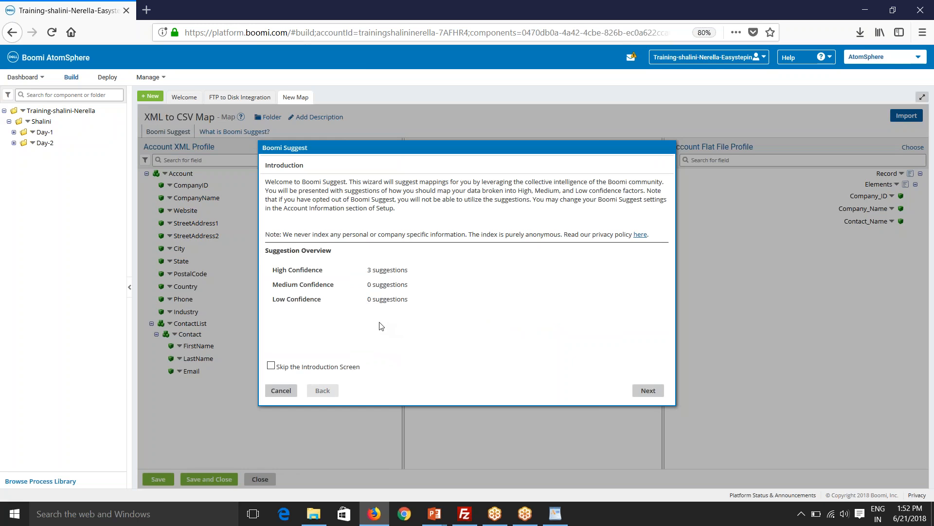
left_click_drag(280, 269, 374, 289)
left_click(370, 271)
left_click(383, 303)
left_click(648, 390)
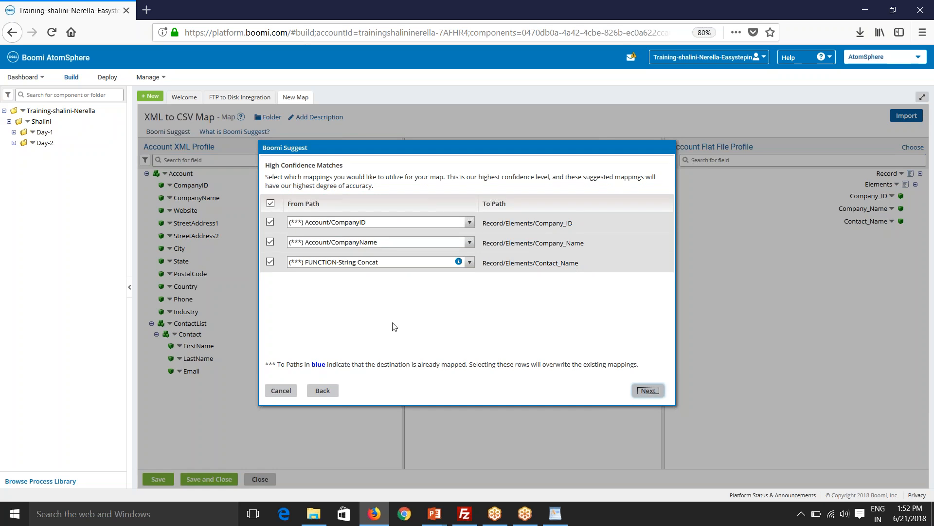
left_click_drag(321, 262, 379, 263)
left_click(359, 266)
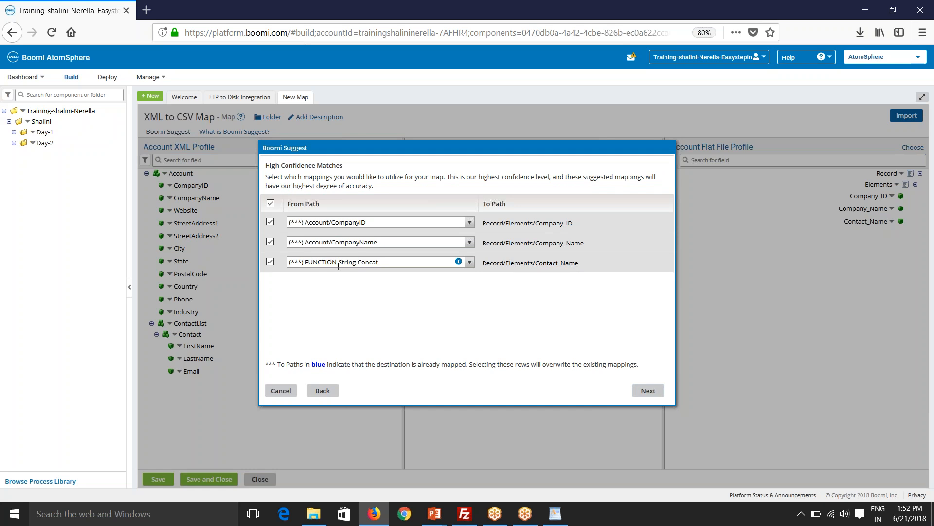
left_click(648, 390)
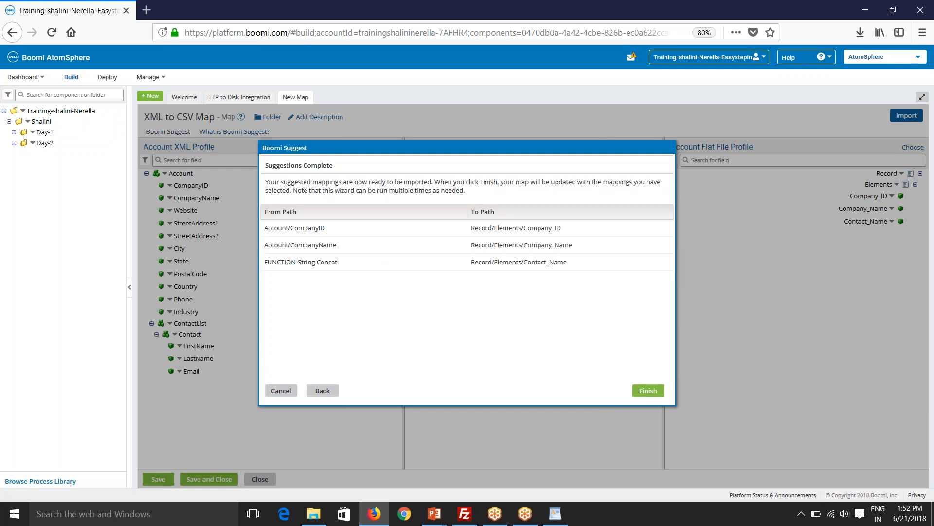
left_click(643, 392)
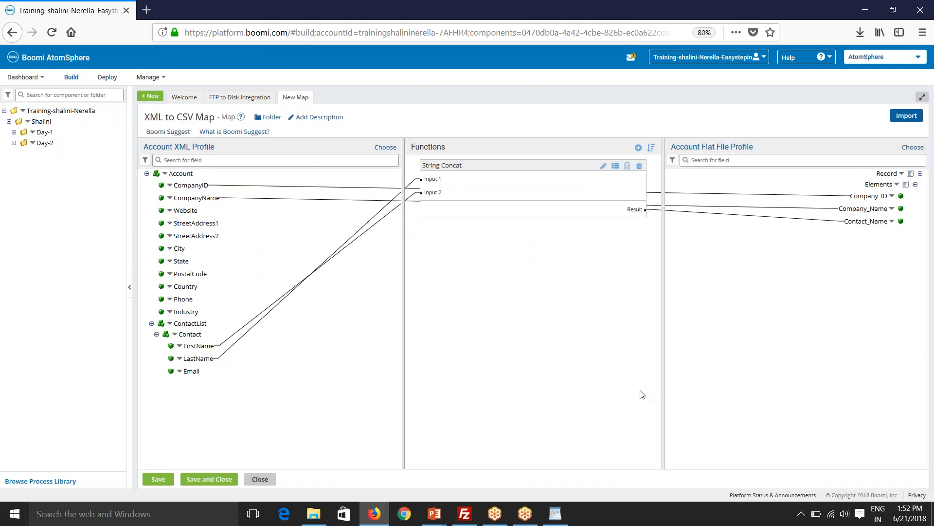
Move the String Concat function below the direct mapping lines and set its delimiter to an underscore (_).
left_click_drag(506, 173, 526, 261)
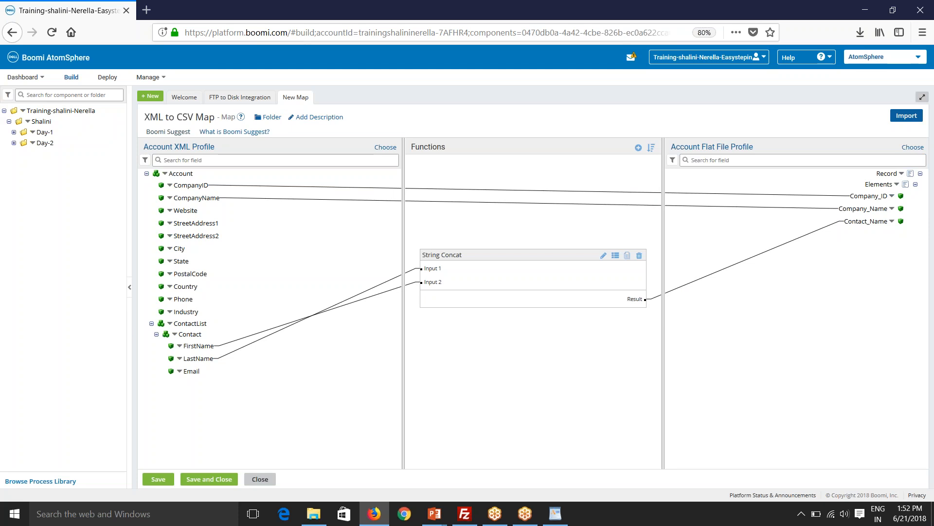
left_click(603, 256)
left_click_drag(452, 204, 416, 207)
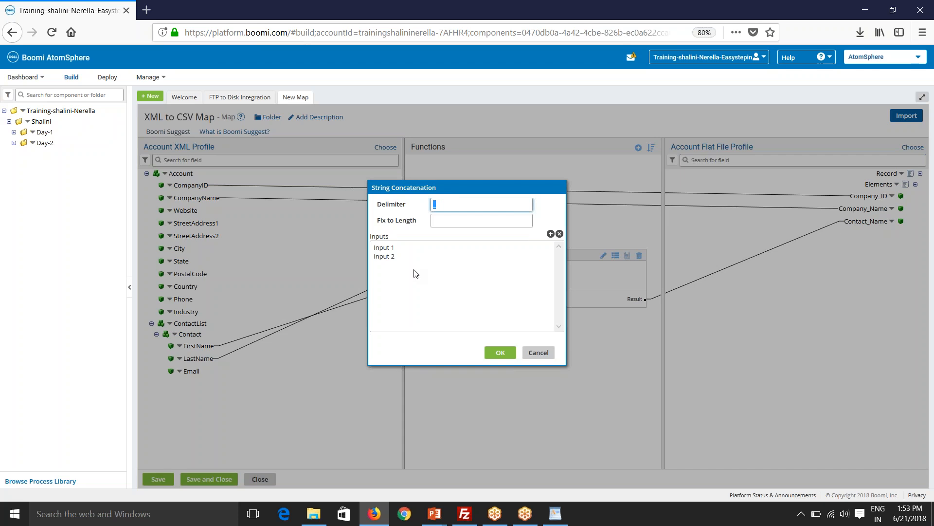
left_click(465, 221)
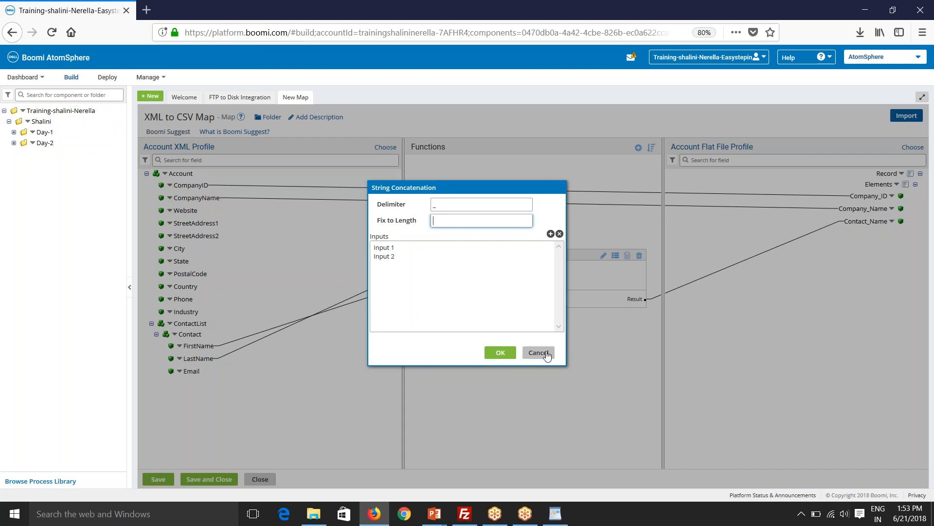
left_click(501, 353)
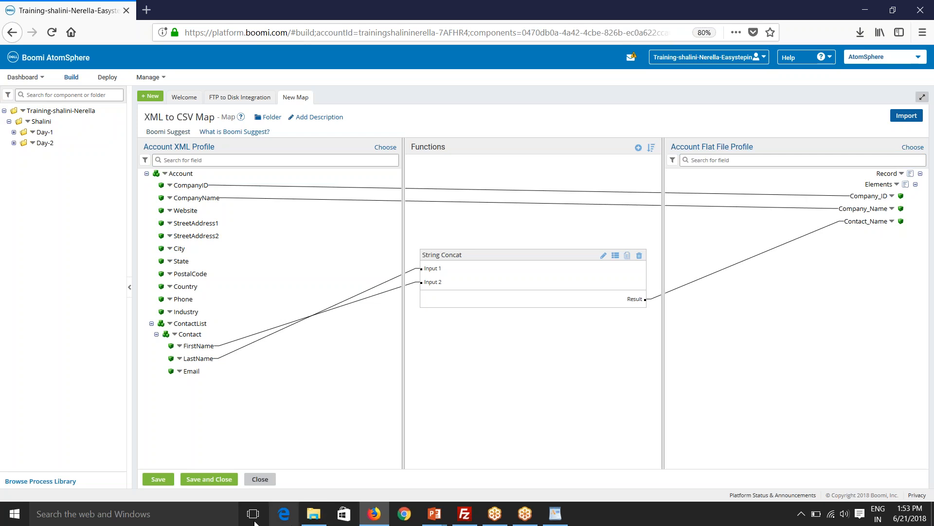
Save and close XML to CSV Map, apply it to the Map shape, and connect that shape to the Disk shape.
left_click(209, 479)
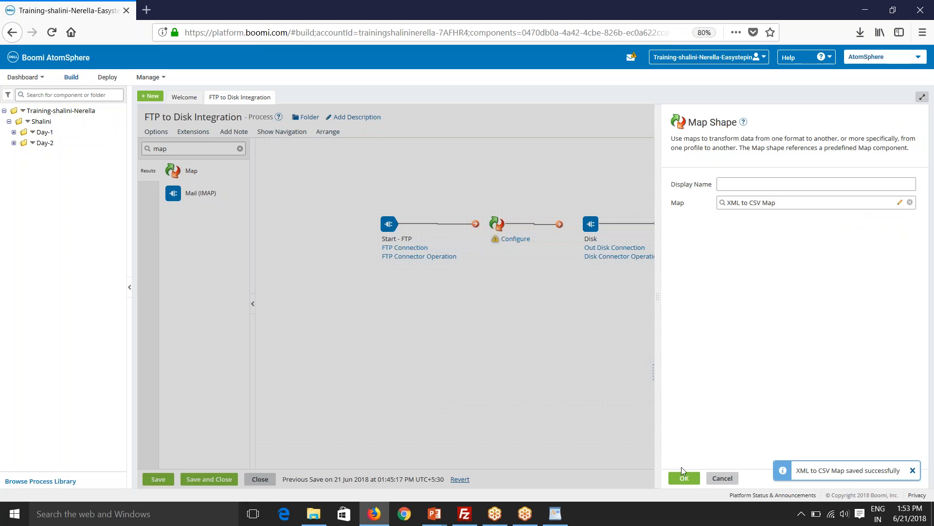
left_click(683, 476)
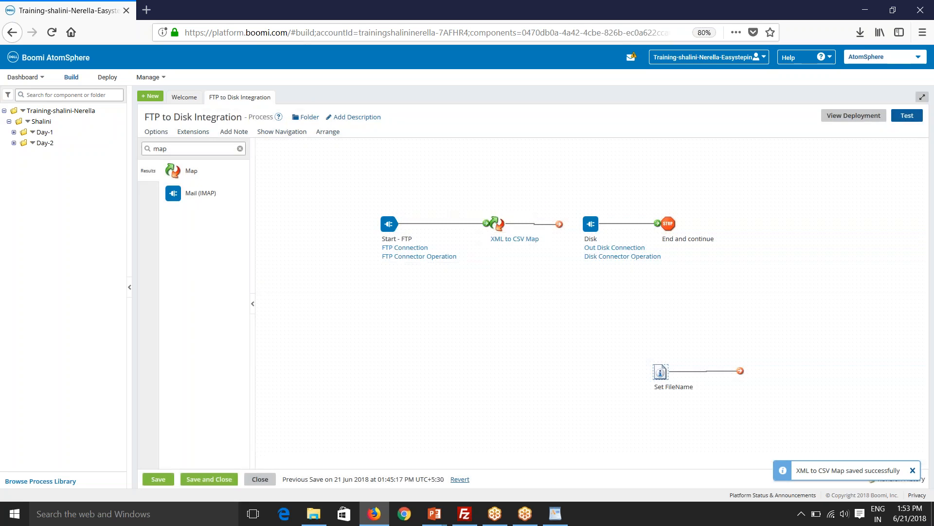
left_click_drag(559, 225, 588, 224)
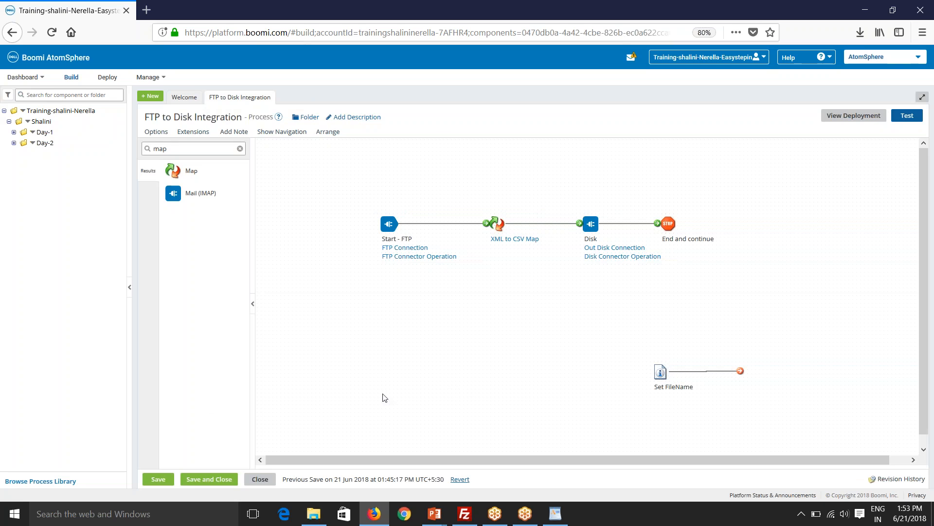
Switch to File Explorer and delete all the existing DAT and XML files in the demofiles Out folder.
left_click(314, 511)
left_click_drag(352, 228, 308, 71)
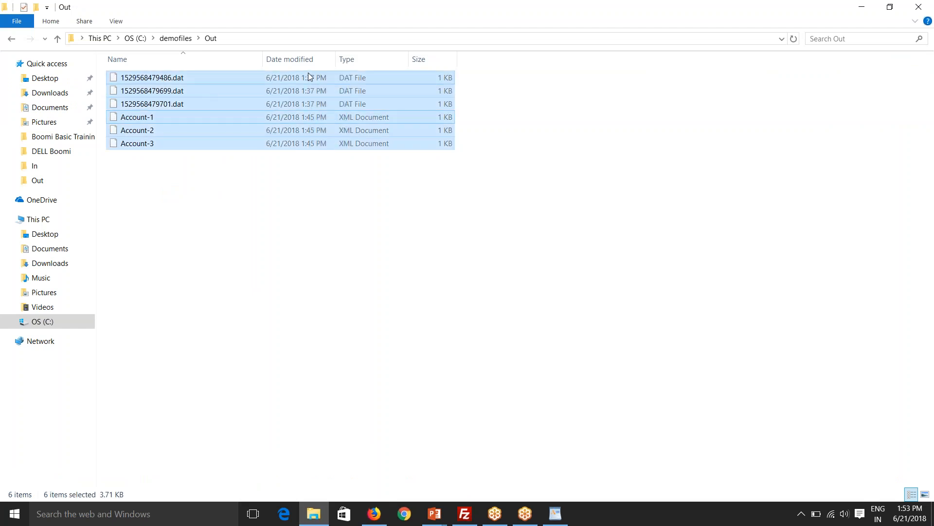
key("Delete")
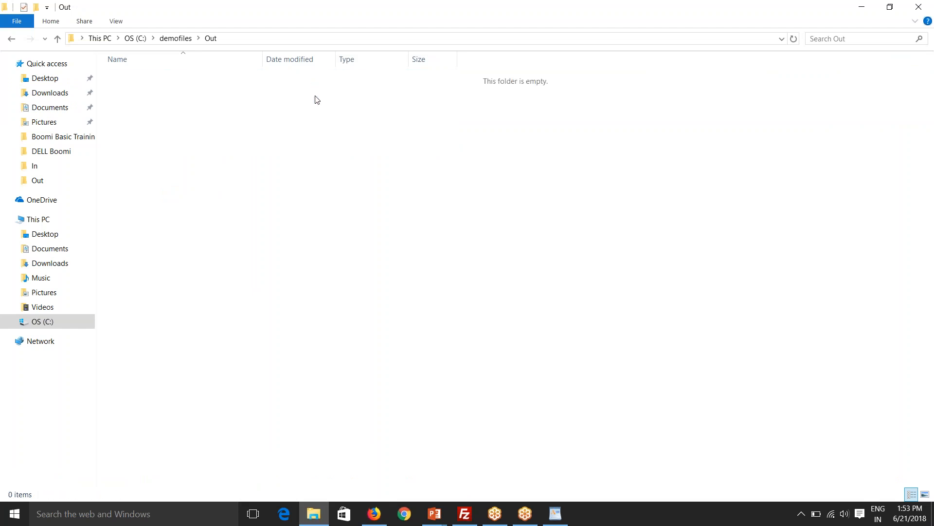
Back in Boomi, insert the Set FileName shape between XML to CSV Map and the Disk shape, moving Disk and the end shape aside.
key("alt+Tab")
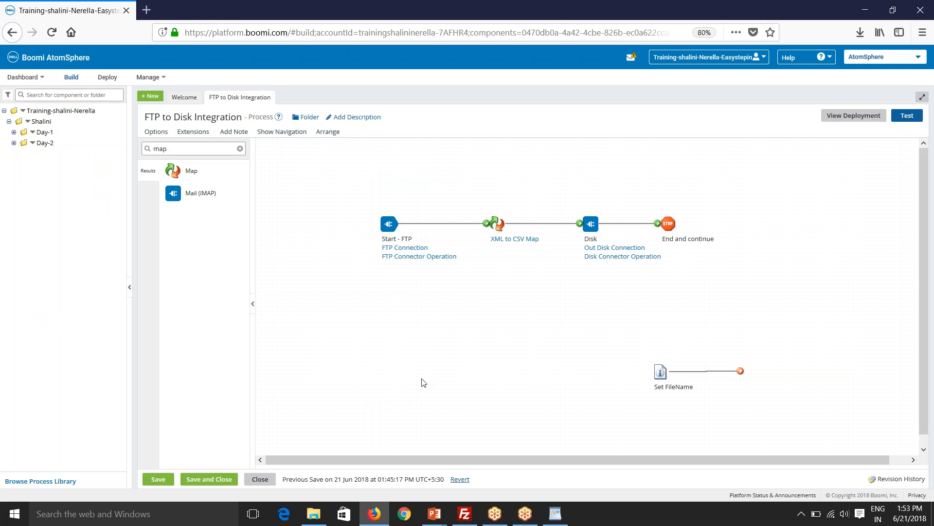
left_click_drag(658, 368, 563, 284)
left_click_drag(667, 228, 753, 229)
mouse_move(597, 232)
left_mouse_down()
mouse_move(668, 226)
mouse_move(562, 297)
mouse_move(591, 224)
left_mouse_up()
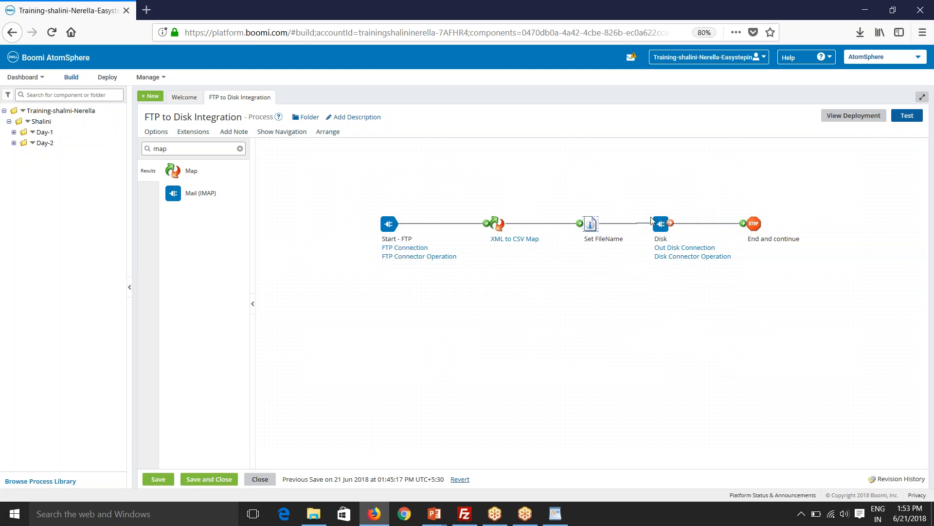
Change the Disk - File Name parameter in Set FileName to the static value Account.csv and apply it.
left_click(590, 225)
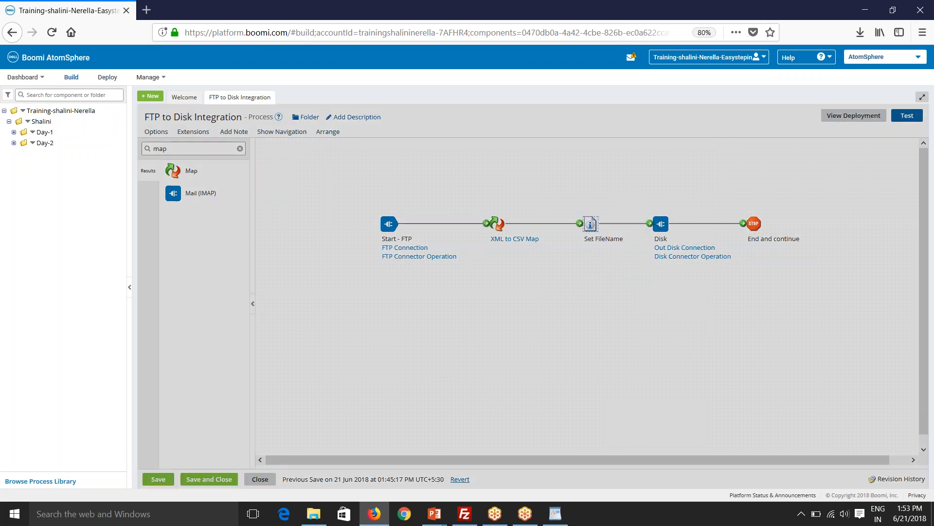
left_click(668, 257)
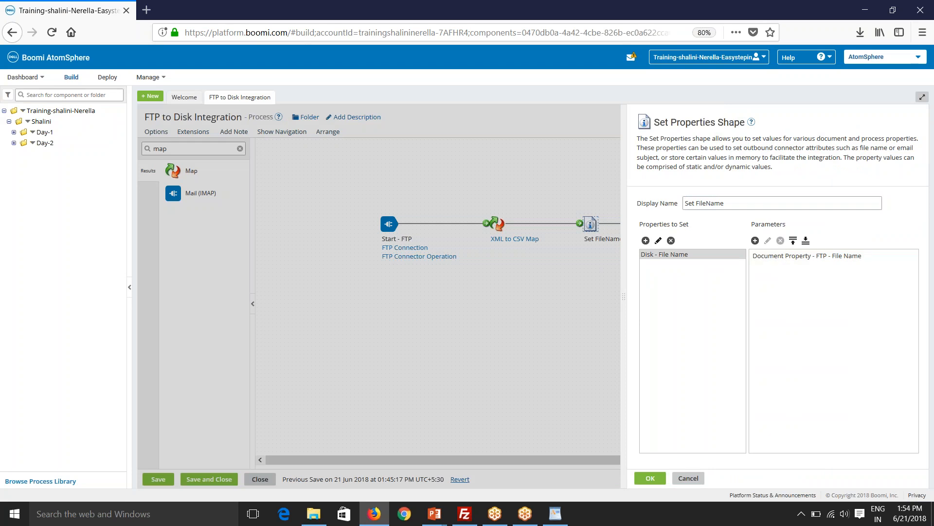
left_click(773, 258)
left_click(768, 240)
left_click(489, 148)
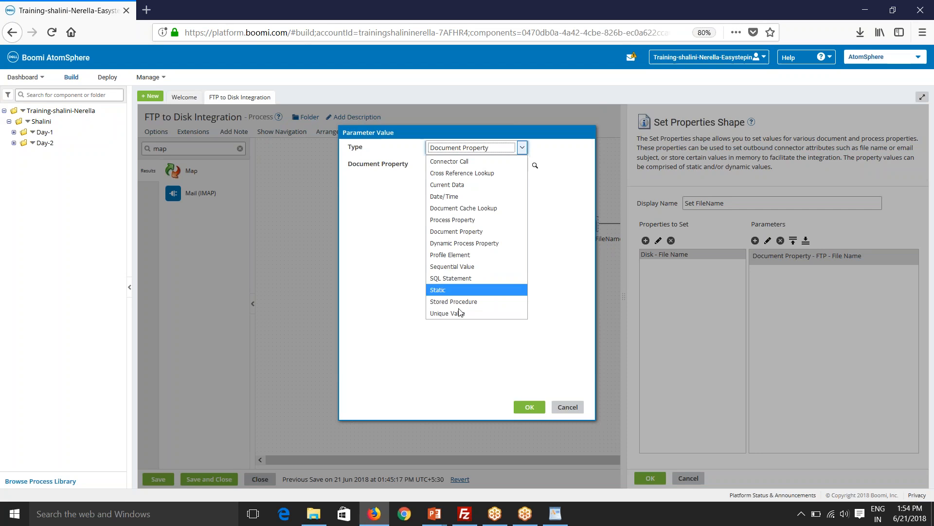
left_click(450, 289)
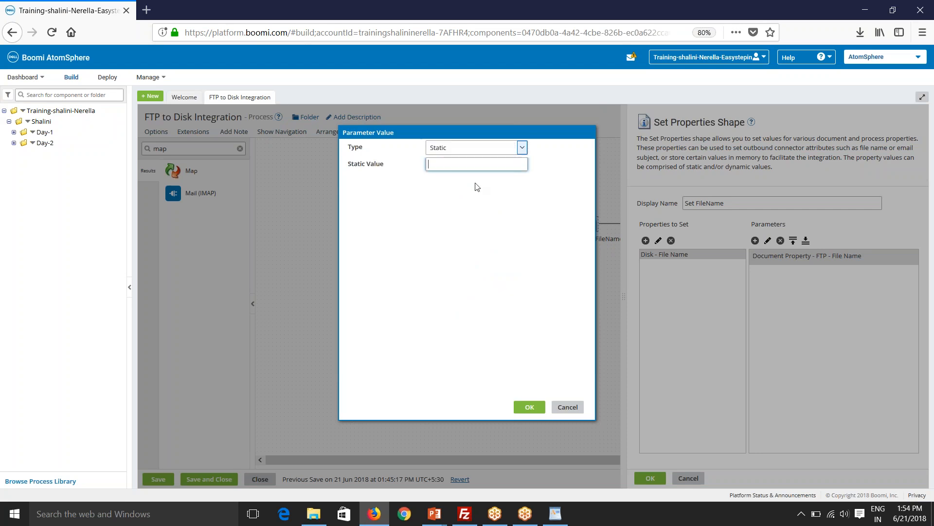
type("Account.csv")
left_click(530, 407)
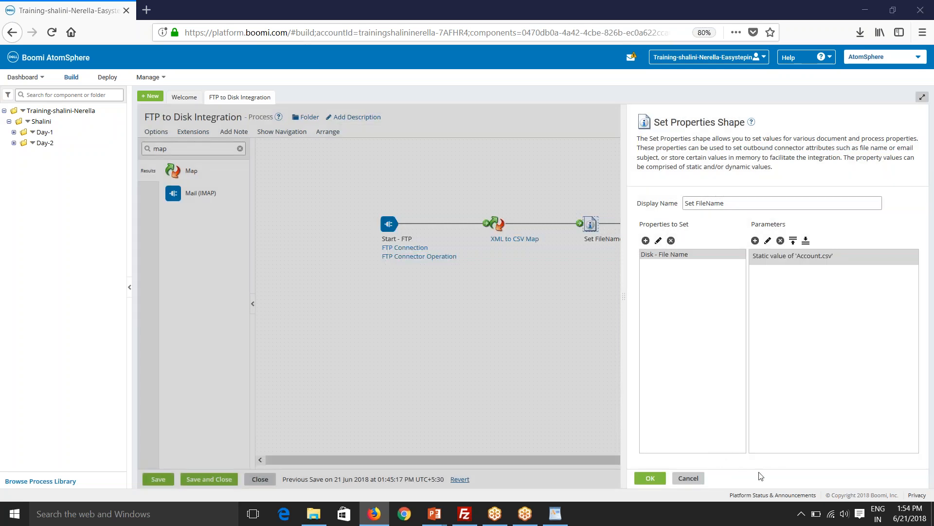
left_click(650, 478)
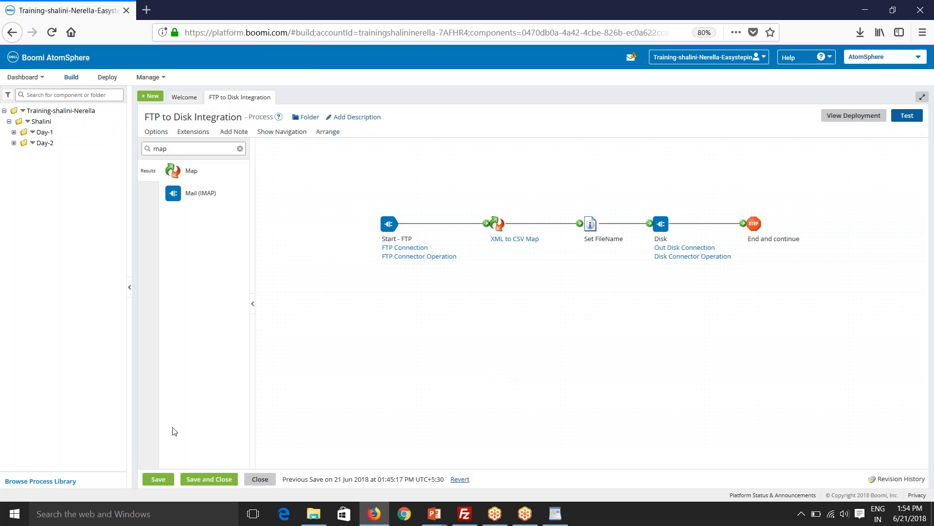
Save the FTP to Disk Integration process and run a new test on the preselected DEV Atom.
left_click(158, 478)
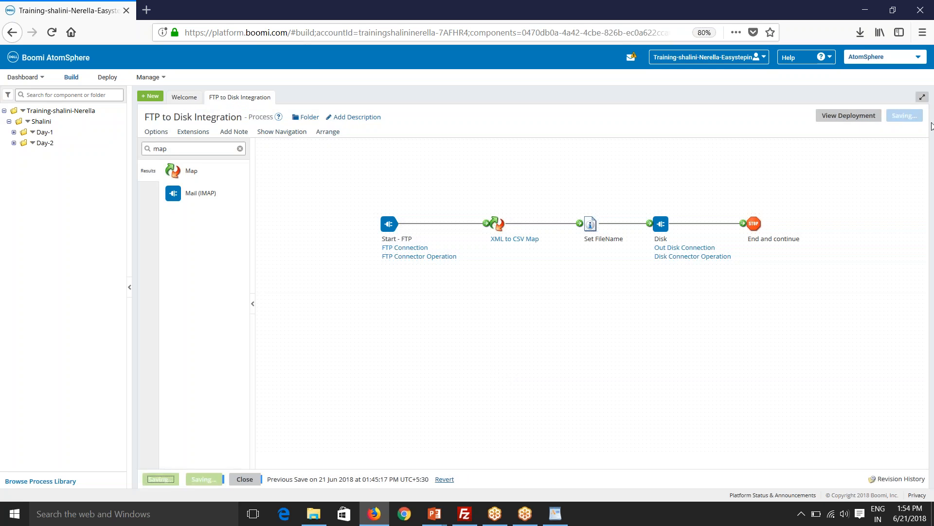
left_click(907, 116)
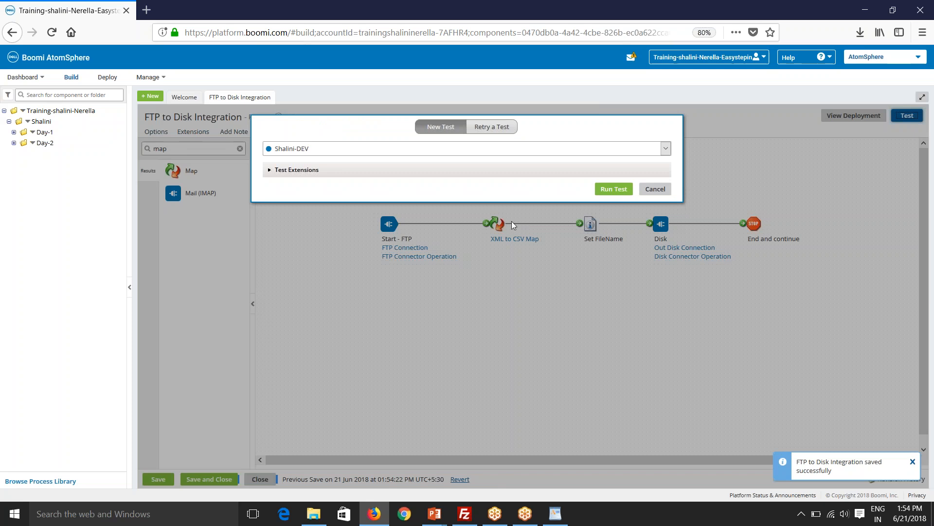
left_click(614, 188)
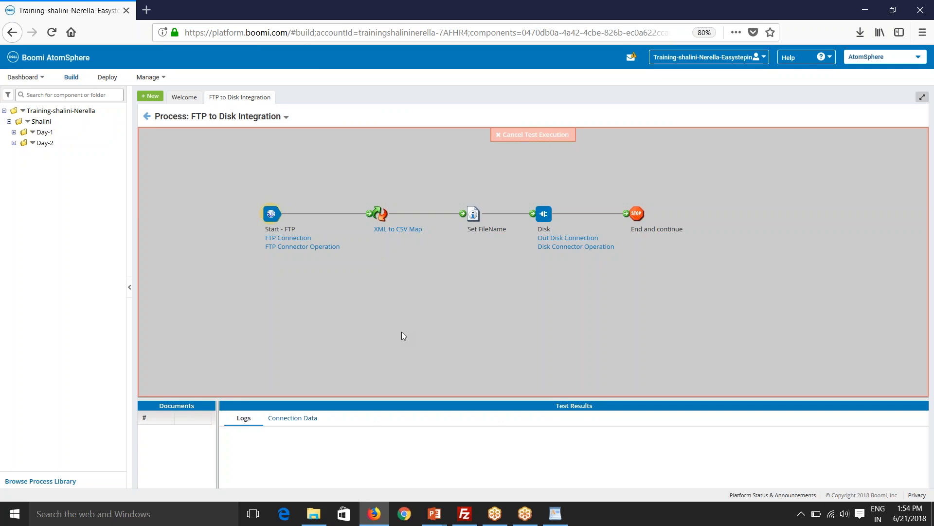
left_click(876, 521)
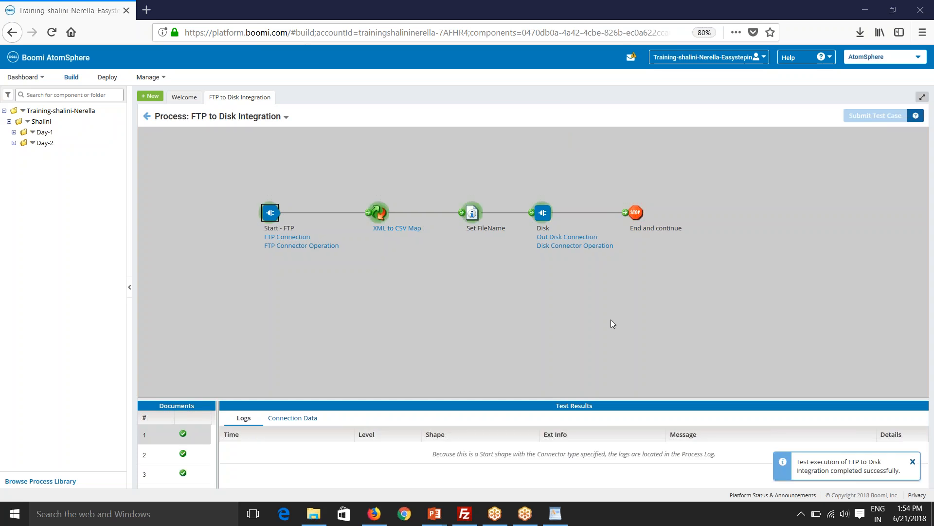
Open the Account file from the Out folder in Excel, examine its header row and mapped company and contact values, and close it.
left_click(313, 513)
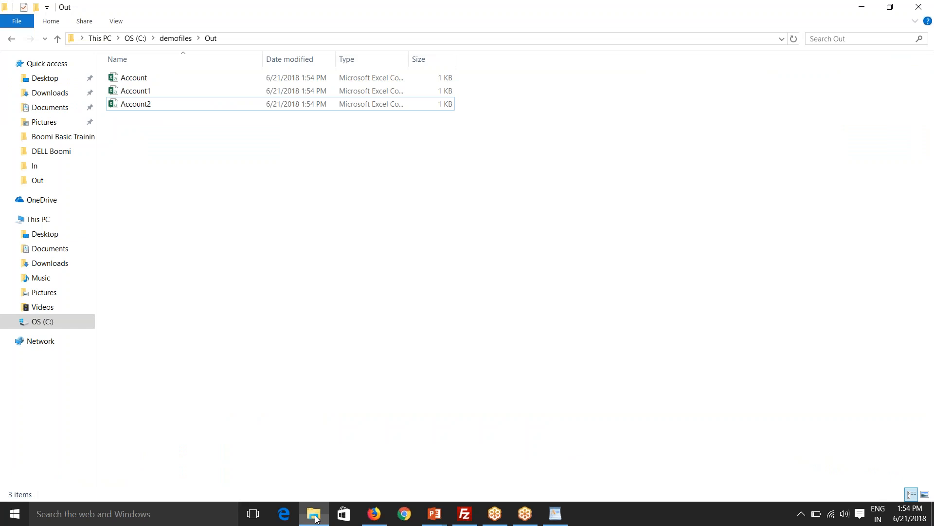
double_click(137, 80)
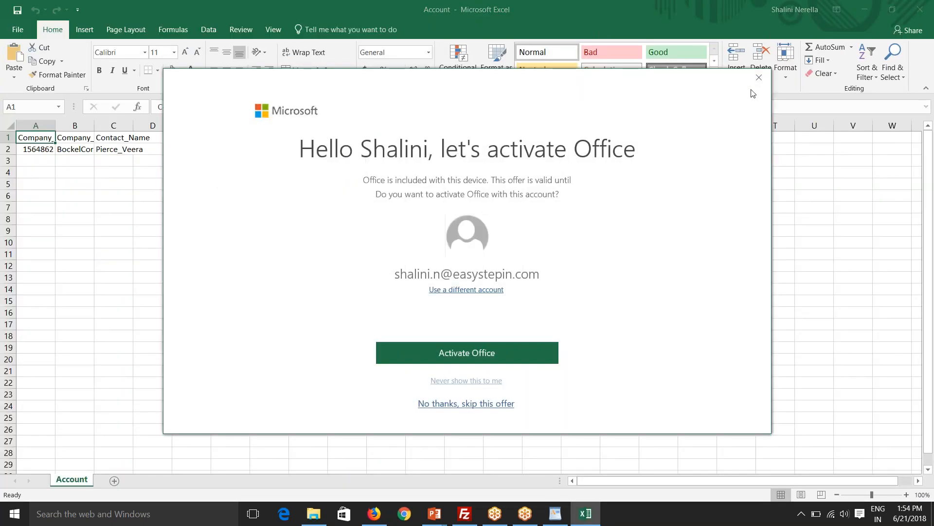
left_click(759, 77)
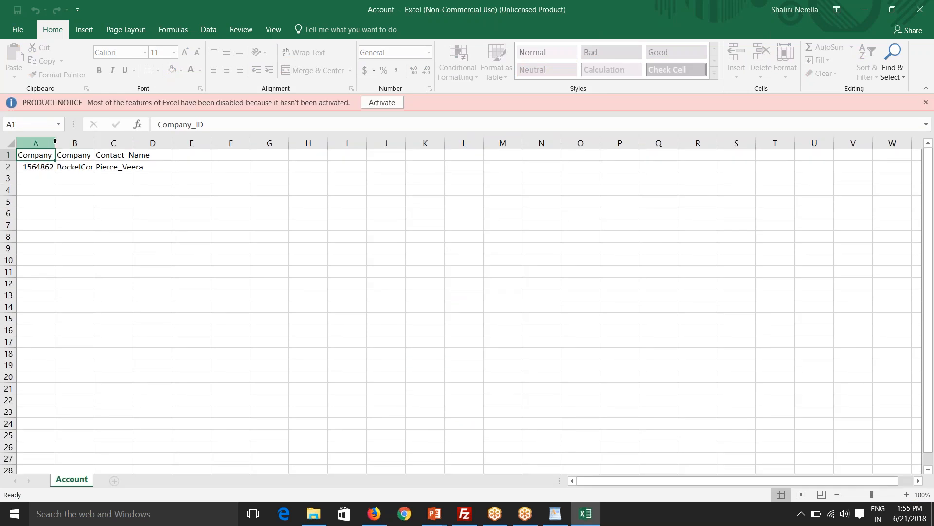
left_click(68, 144)
left_click(42, 162)
left_click(72, 167)
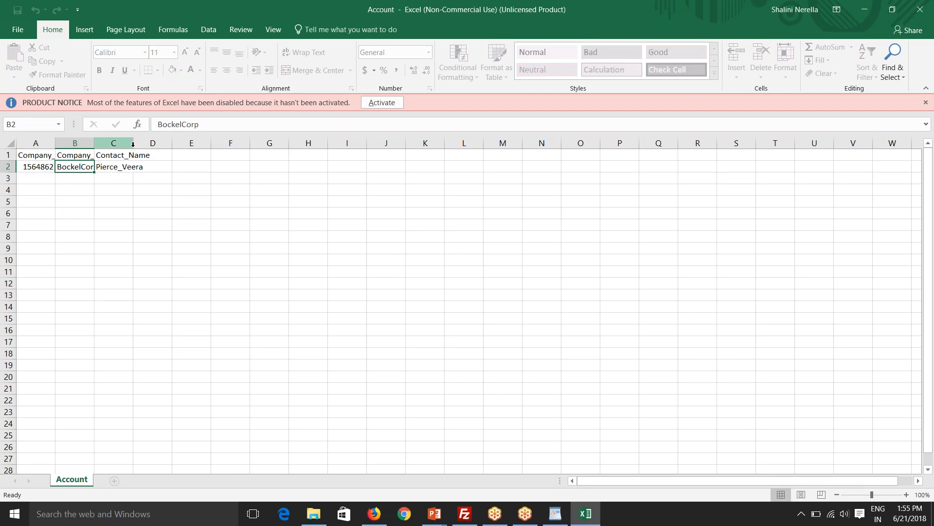
scroll(278, 232, "down", 1)
scroll(279, 235, "up", 1)
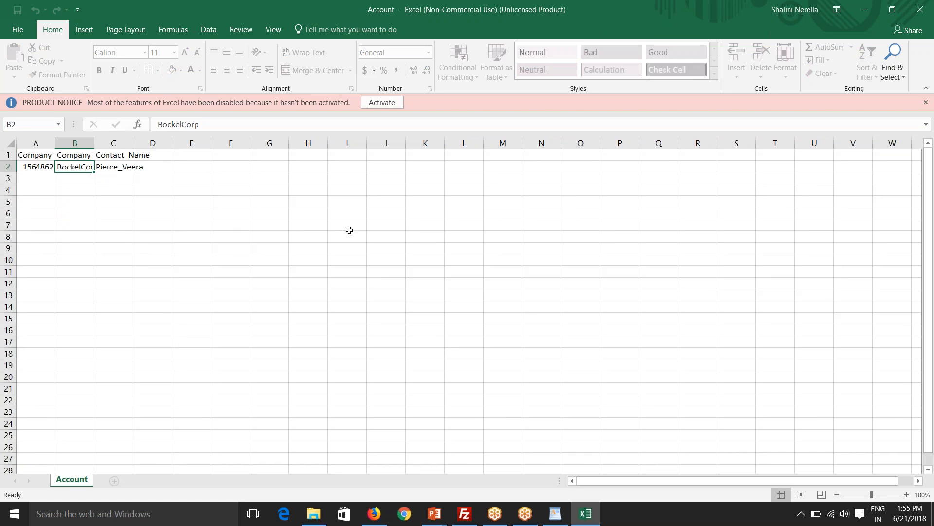
left_click(926, 102)
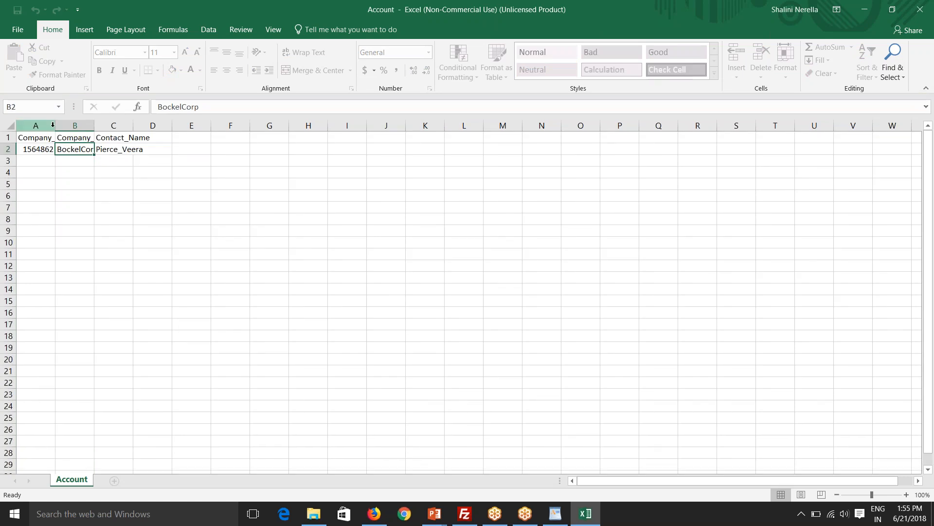
left_click(921, 9)
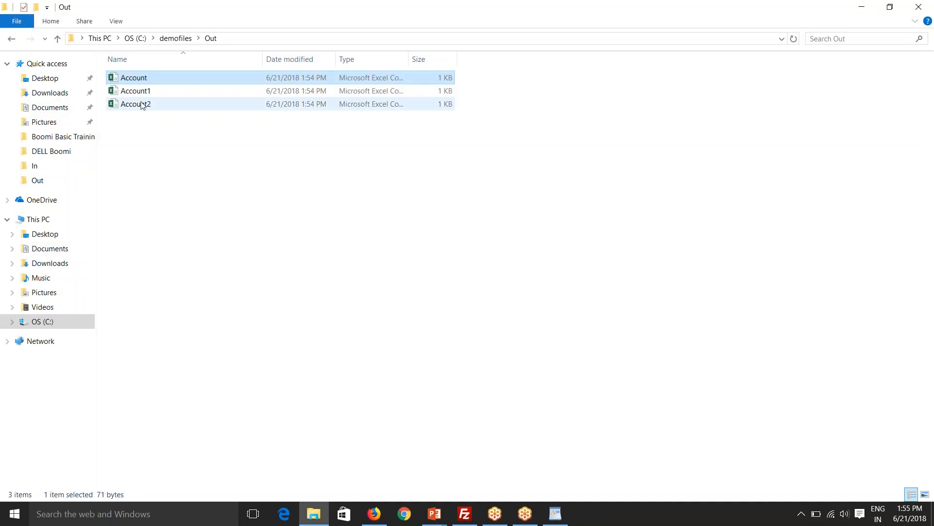
Open Account1 from the Out folder in Excel to check its mapped record, and close it.
double_click(137, 93)
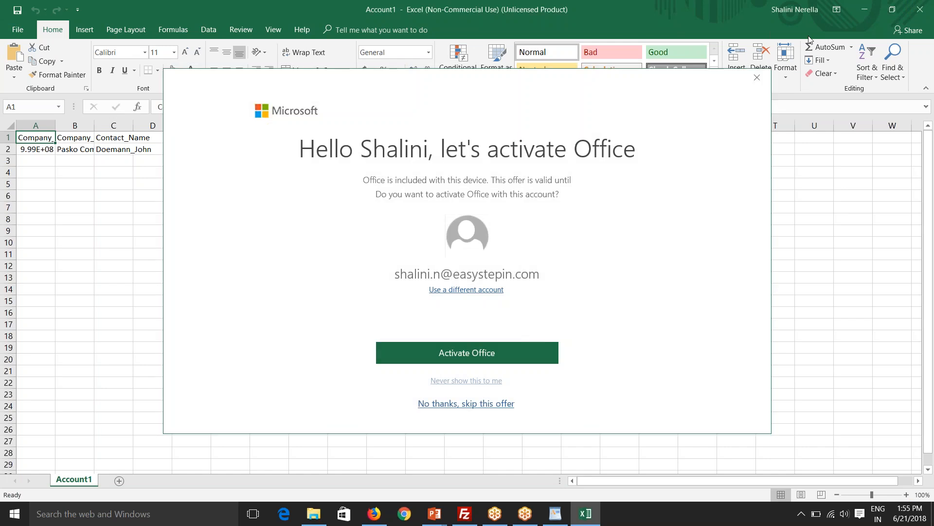
left_click(920, 9)
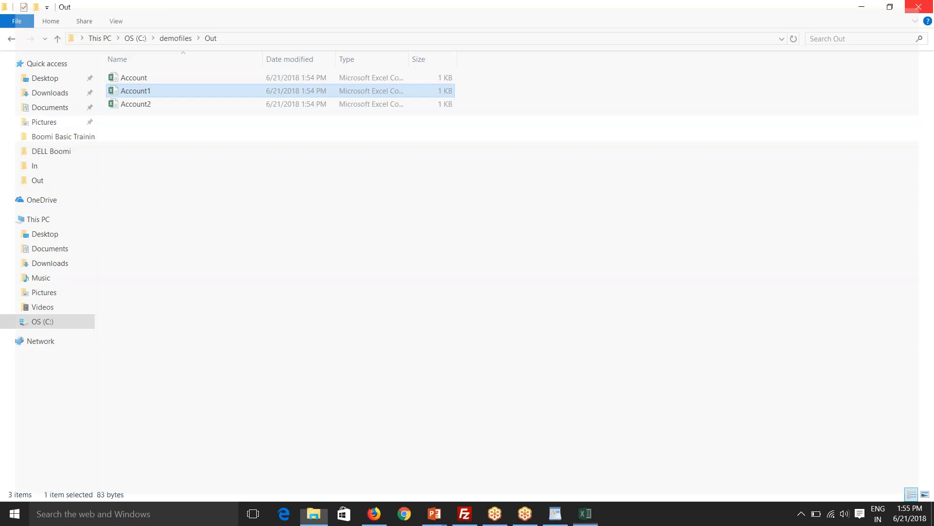
left_click(348, 227)
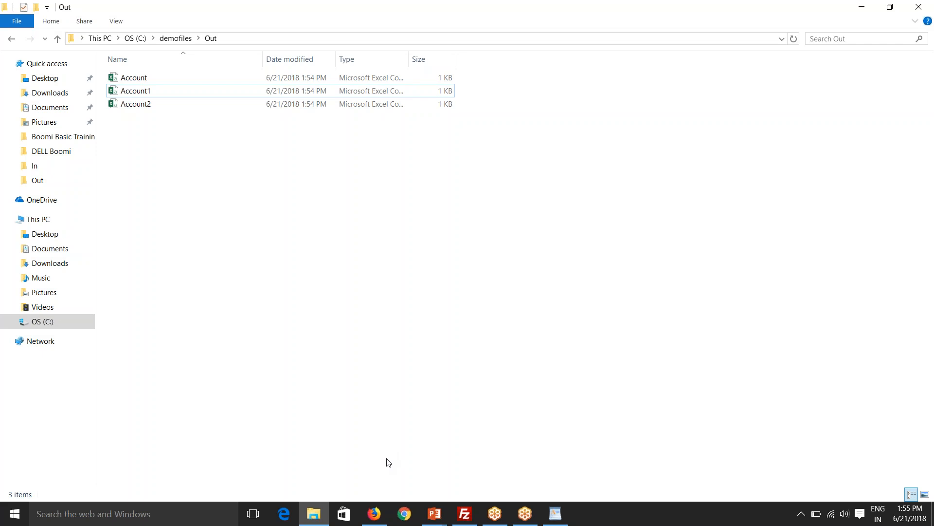
Return to the Boomi process canvas, detach XML to CSV Map from Set FileName, and move the shapes apart to make room between them.
left_click(375, 513)
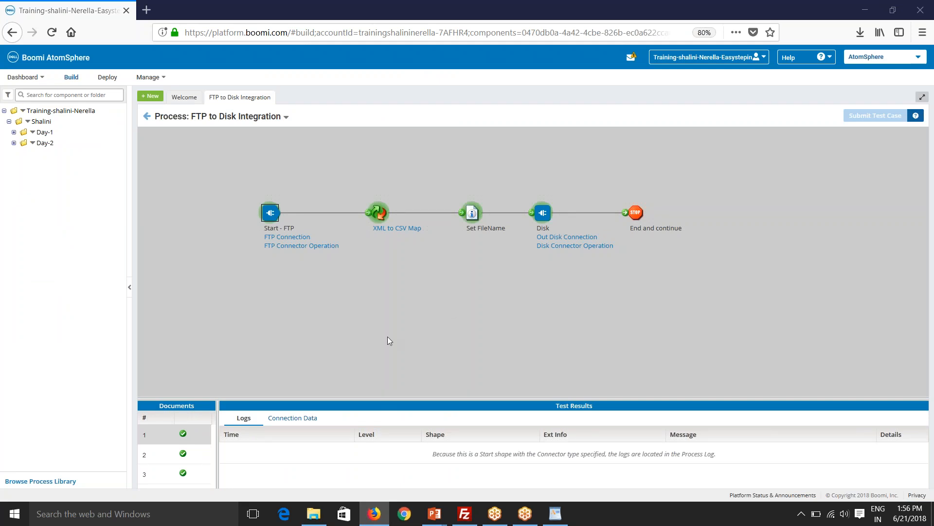
left_click(146, 116)
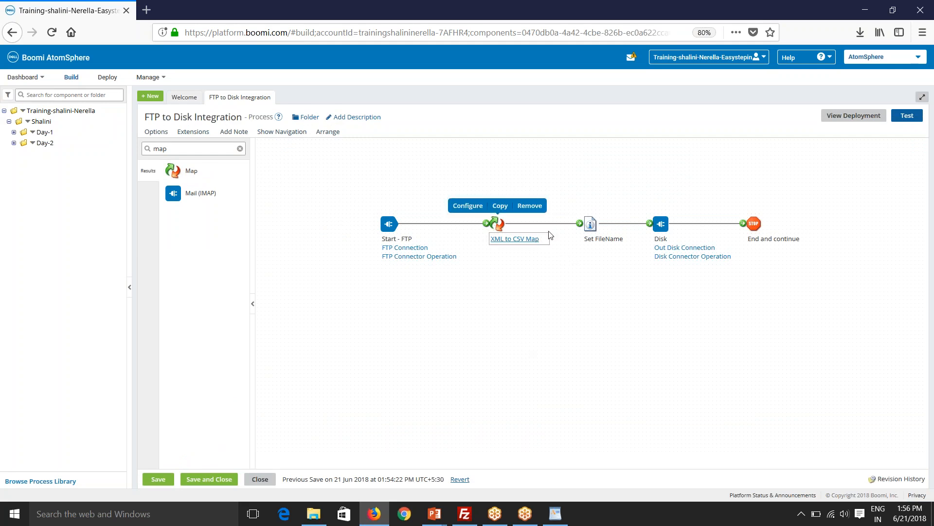
left_click_drag(580, 223, 574, 223)
left_click_drag(649, 224, 692, 221)
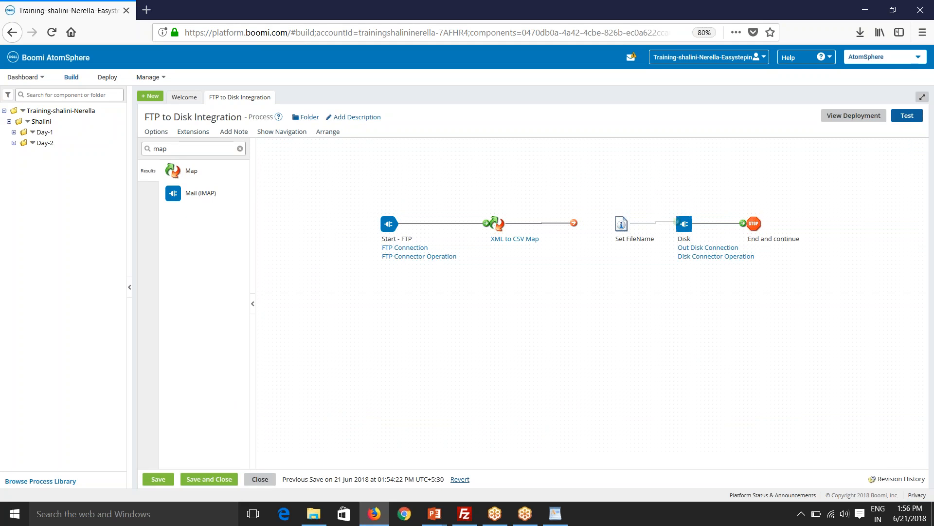
left_click_drag(498, 224, 495, 226)
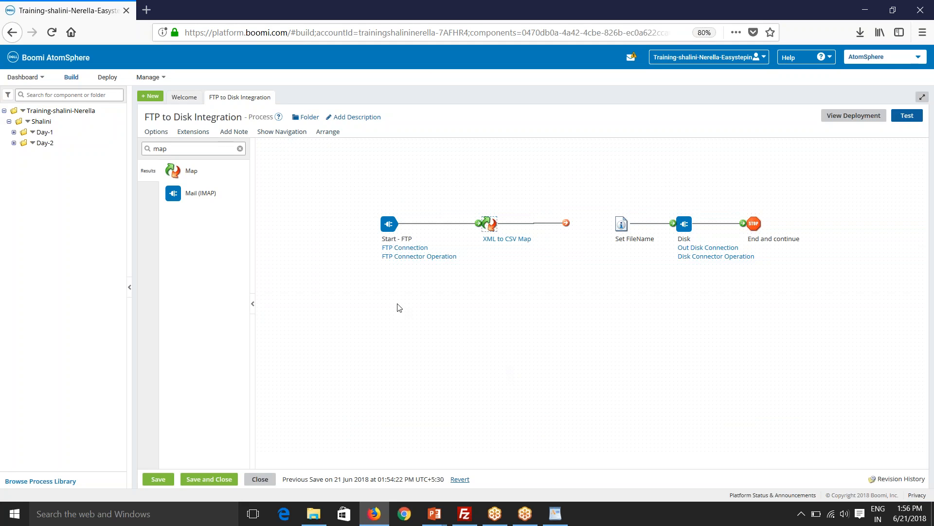
Find the Data Process shape and add it to the process between XML to CSV Map and Set FileName.
double_click(175, 151)
type("data")
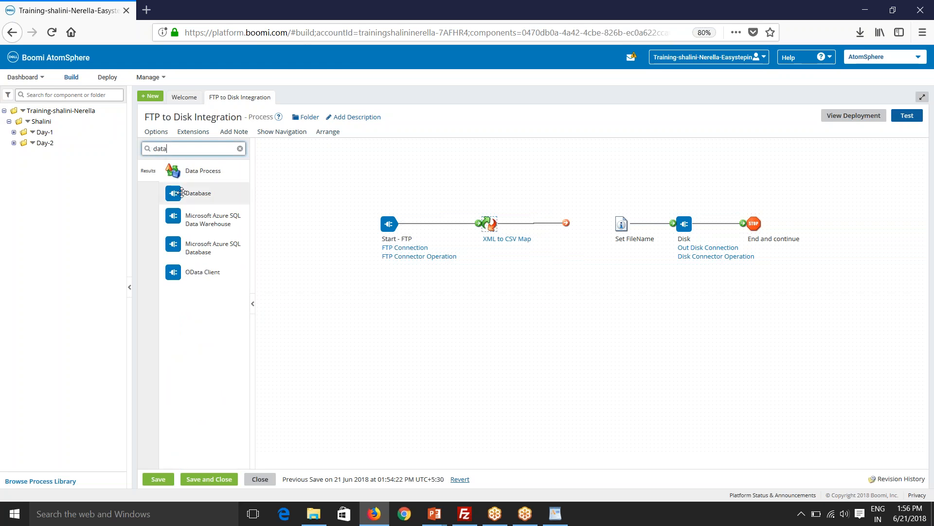
left_click_drag(184, 176, 590, 235)
left_click_drag(598, 225, 599, 225)
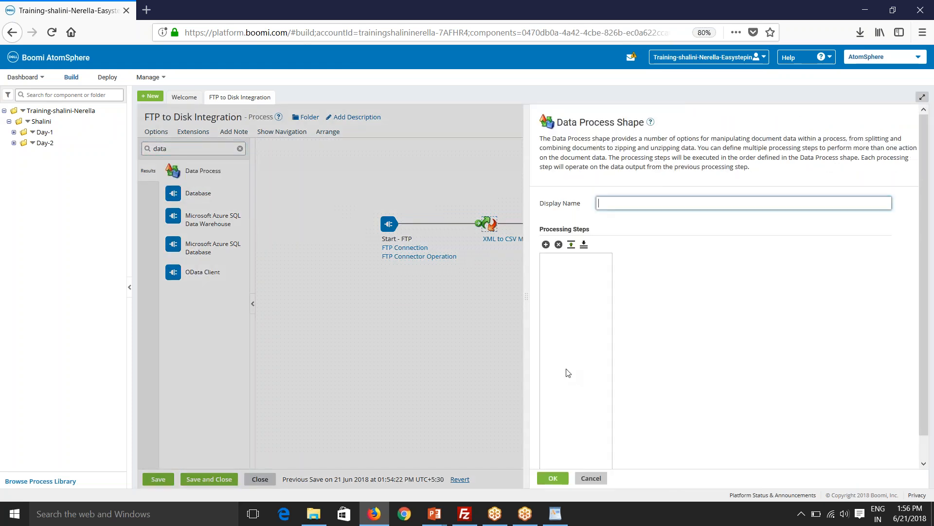
Add a processing step to the Data Process shape and set its process type to Combine Documents.
left_click(545, 244)
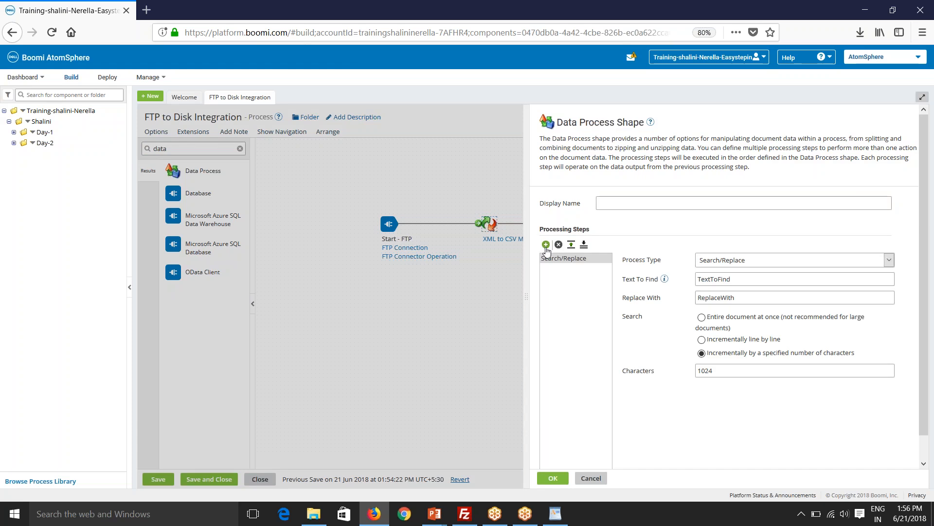
left_click(711, 267)
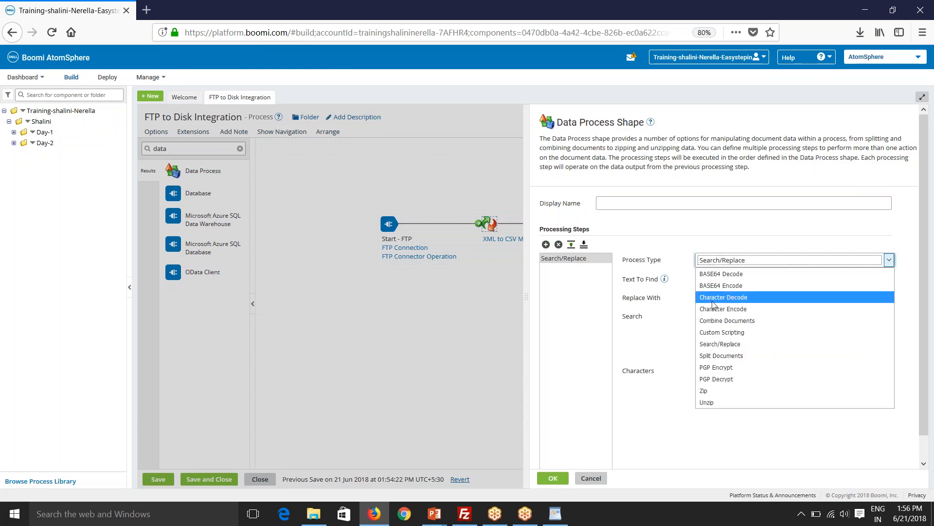
left_click(711, 325)
left_click(726, 261)
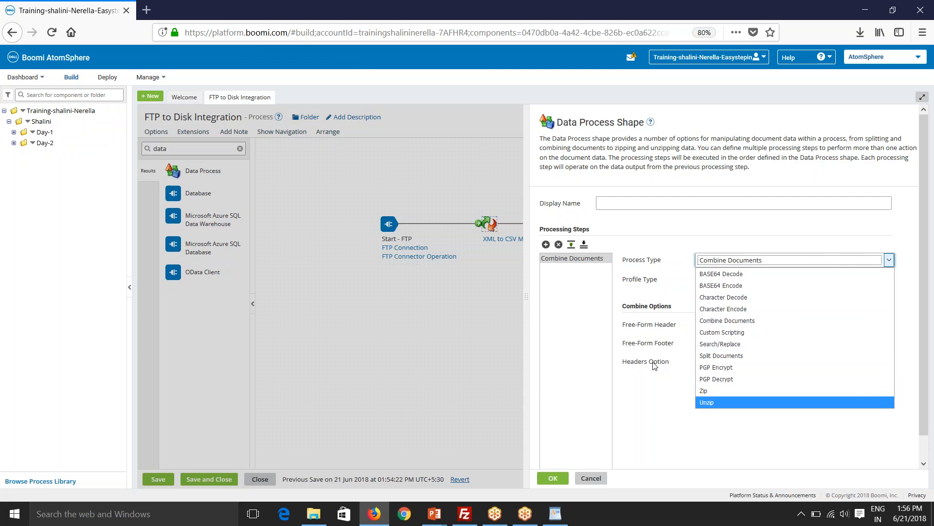
left_click(713, 320)
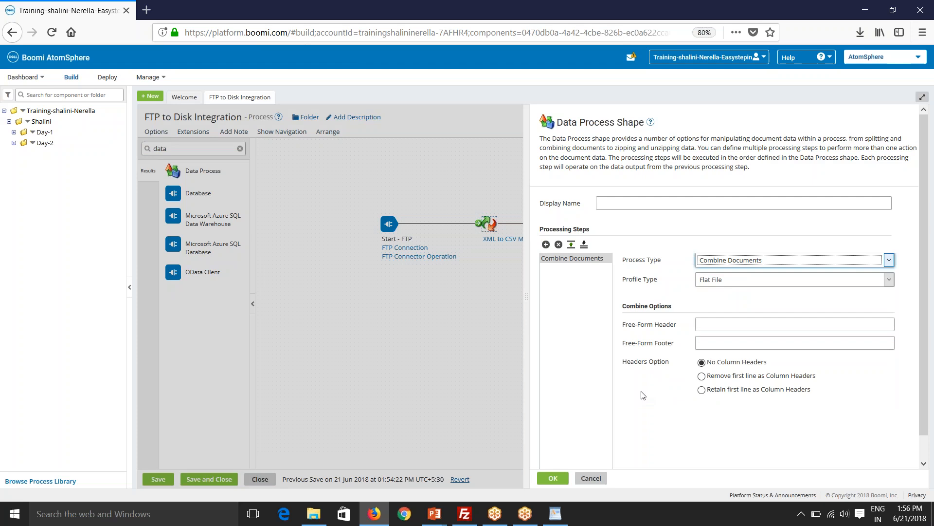
left_click(643, 411)
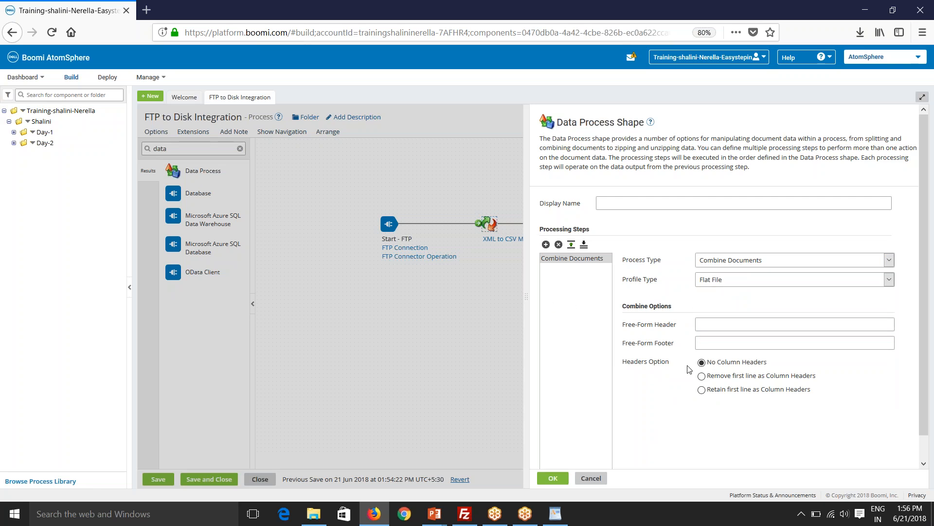
Set the Combine Documents headers option to Retain first line as Column Headers and name the Data Process shape Combine Documents.
left_click(723, 395)
left_click(723, 364)
left_click(723, 394)
left_click(554, 478)
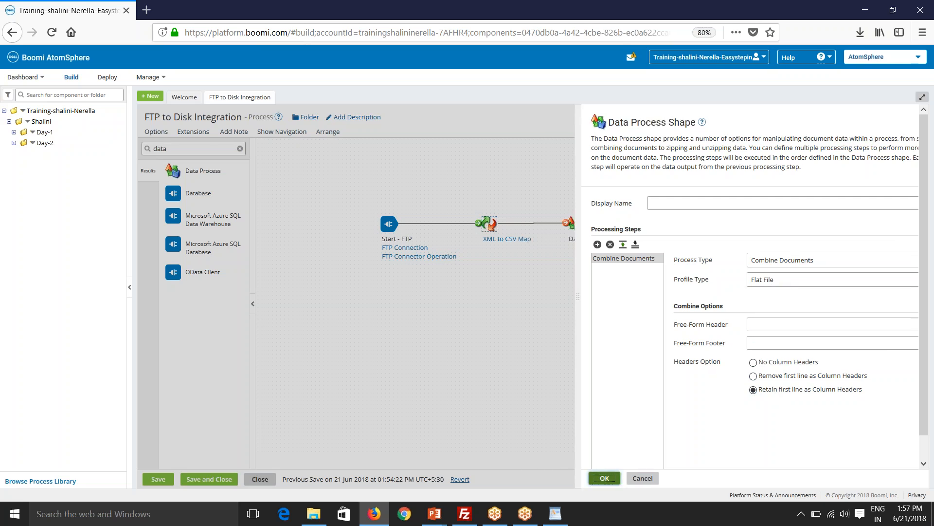
left_click(575, 224)
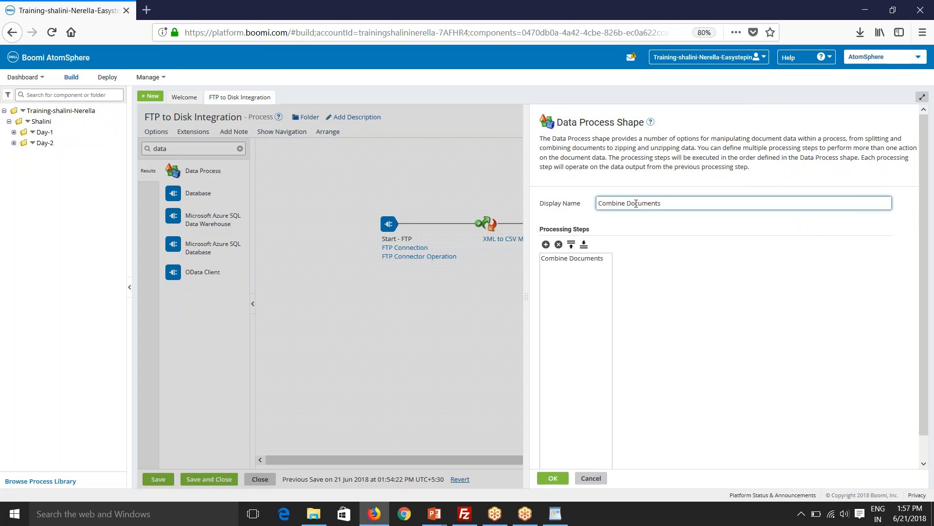
left_click(553, 478)
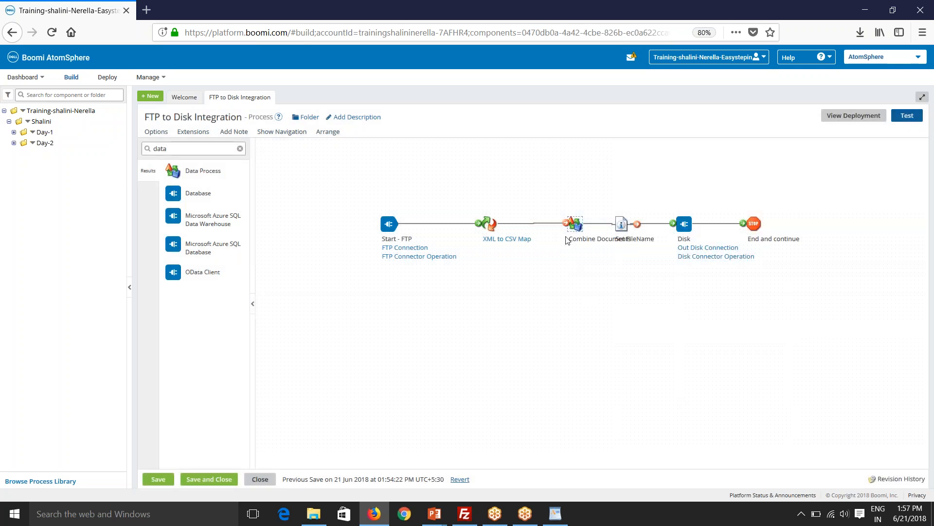
Connect XML to CSV Map to Combine Documents and Combine Documents to Set FileName, repositioning the shapes that follow.
left_click_drag(623, 225, 640, 231)
mouse_move(754, 227)
left_click_drag(754, 227, 832, 226)
left_click_drag(690, 227, 714, 229)
left_click_drag(637, 227, 614, 227)
left_click_drag(706, 227, 644, 227)
left_click_drag(829, 225, 668, 224)
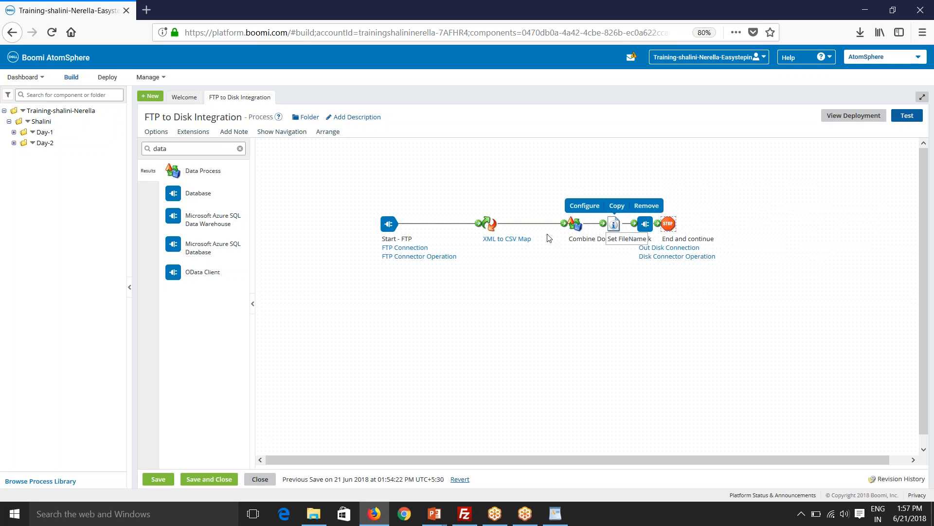
Save the process and automatically arrange all its shapes on the canvas.
left_click_drag(492, 225, 546, 225)
left_click_drag(395, 231, 505, 231)
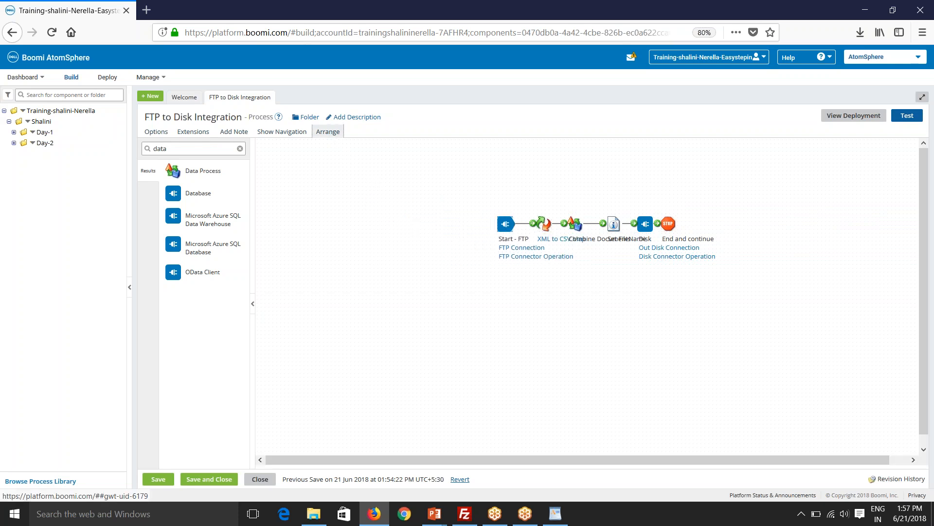
left_click(328, 131)
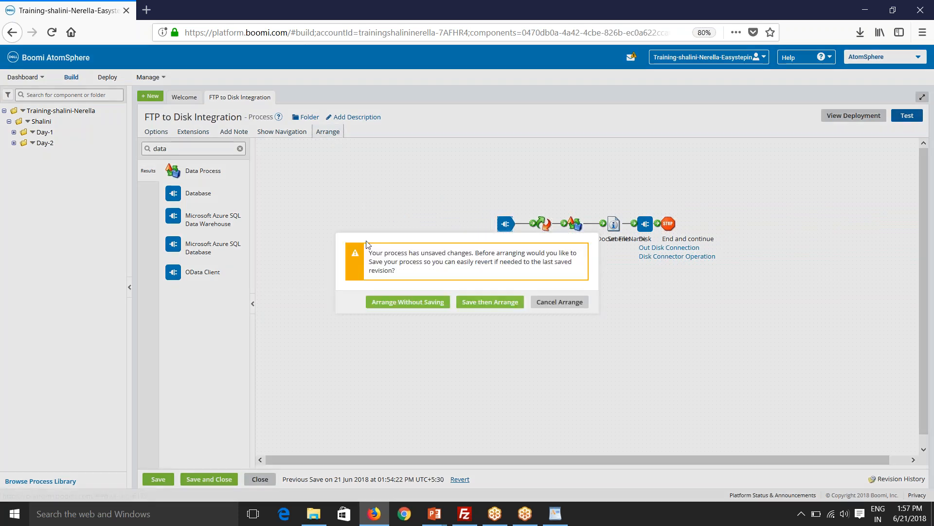
left_click(470, 303)
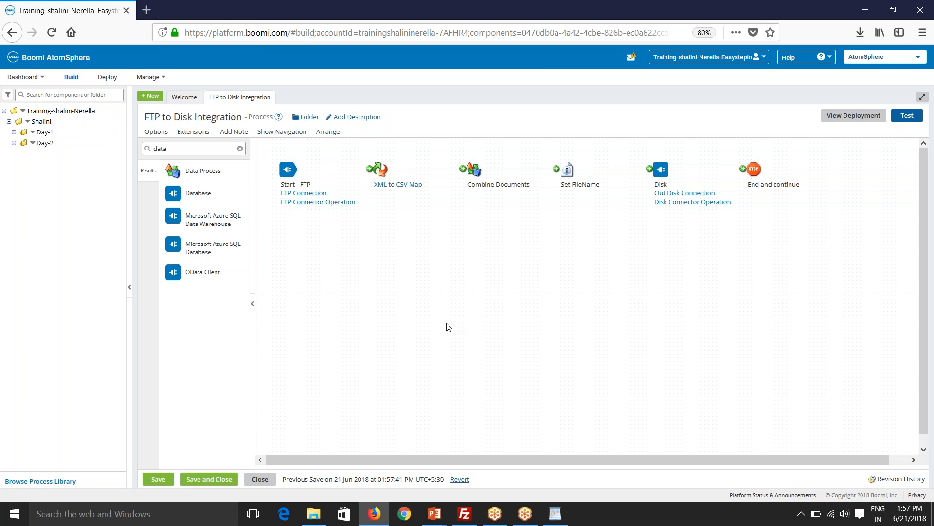
In the Set FileName shape, change the static value of the Disk - File Name property to Account_combined.csv.
left_click(567, 169)
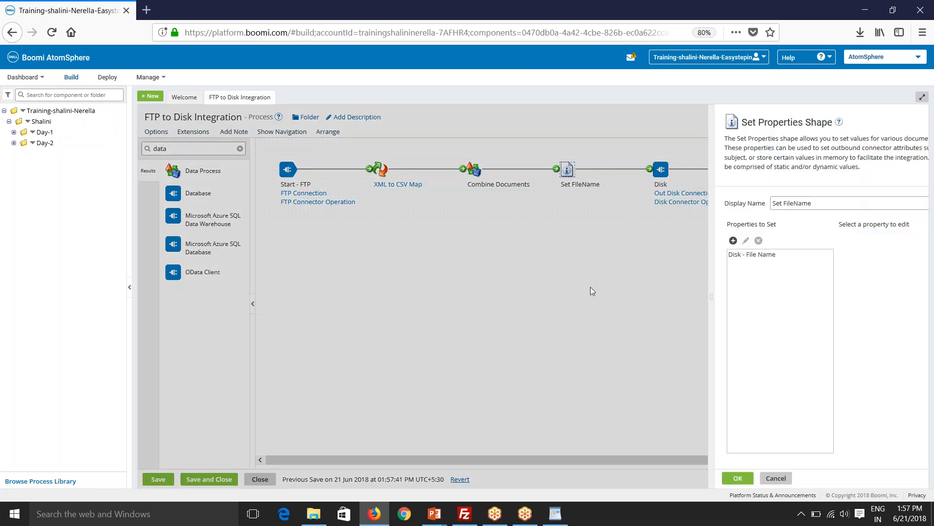
left_click(666, 256)
left_click(783, 256)
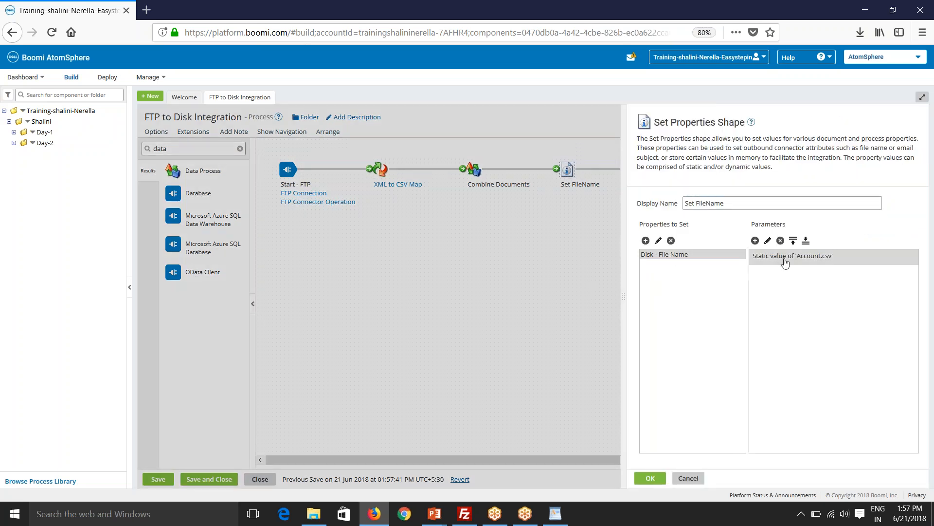
left_click(767, 240)
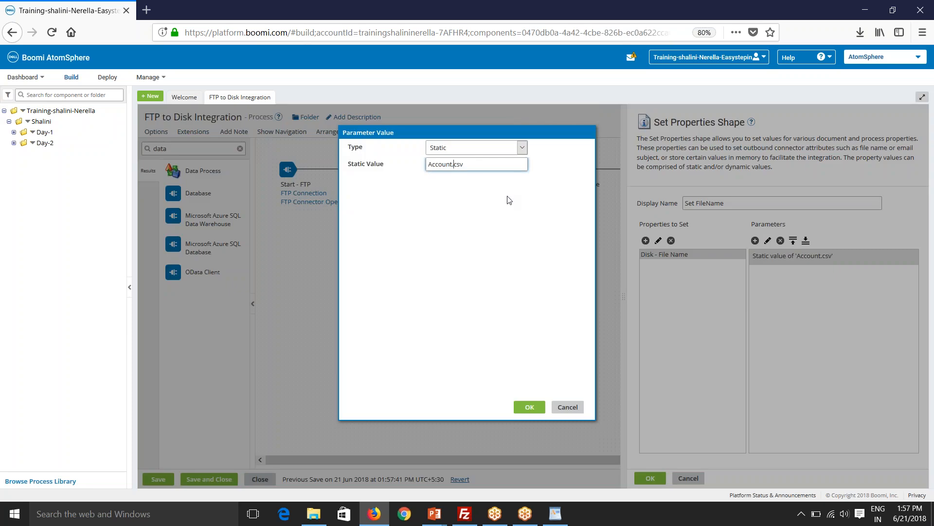
type("_combined")
left_click(529, 407)
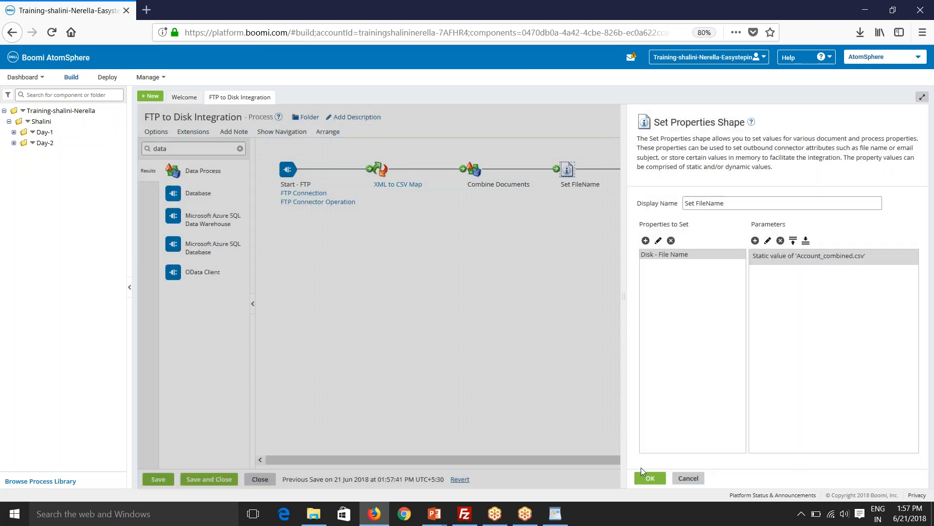
left_click(649, 475)
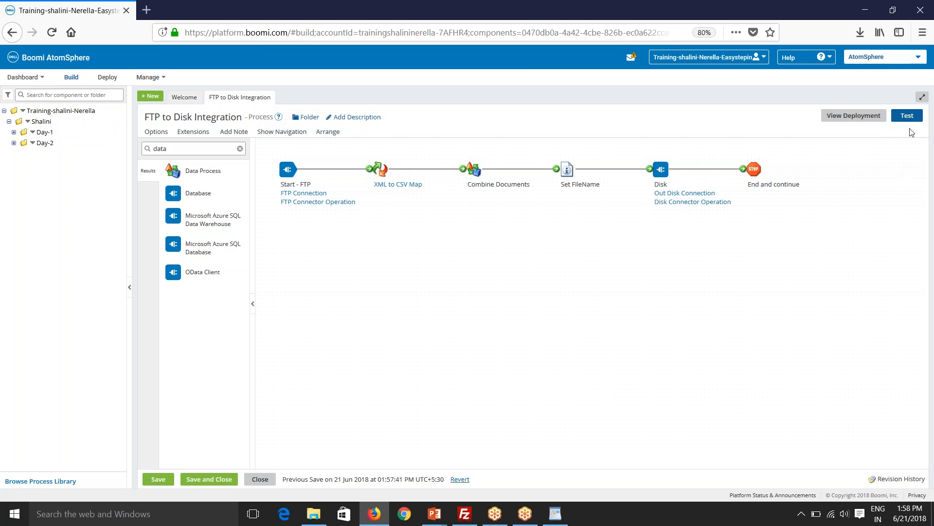
Save the process and run a new test of it on the DEV Atom.
left_click(908, 116)
left_click(489, 298)
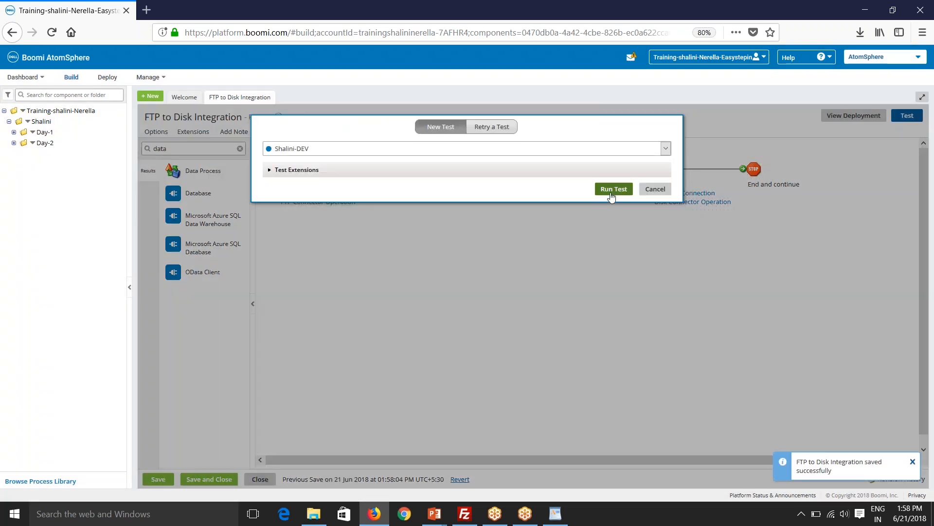
left_click(612, 194)
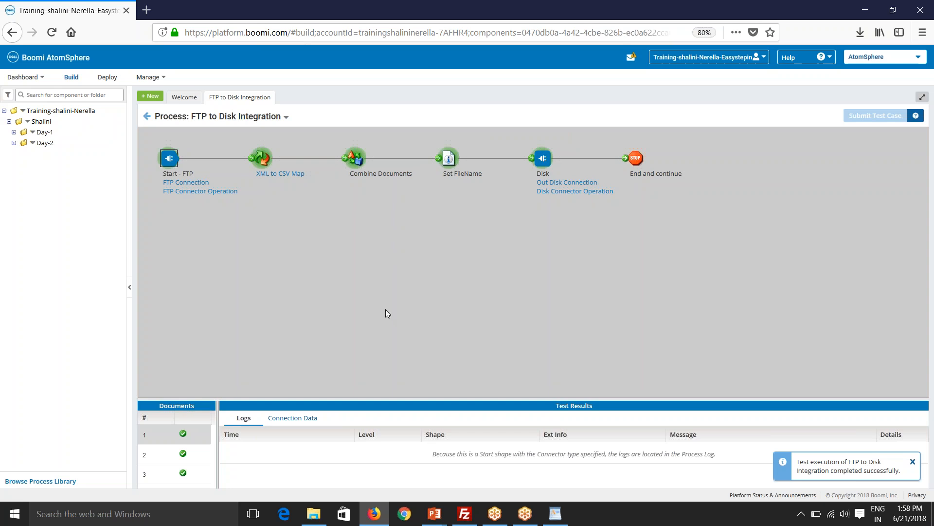
Review the source XML of document 1 entering the XML to CSV Map shape, and close the viewer.
left_click(263, 160)
left_click(294, 417)
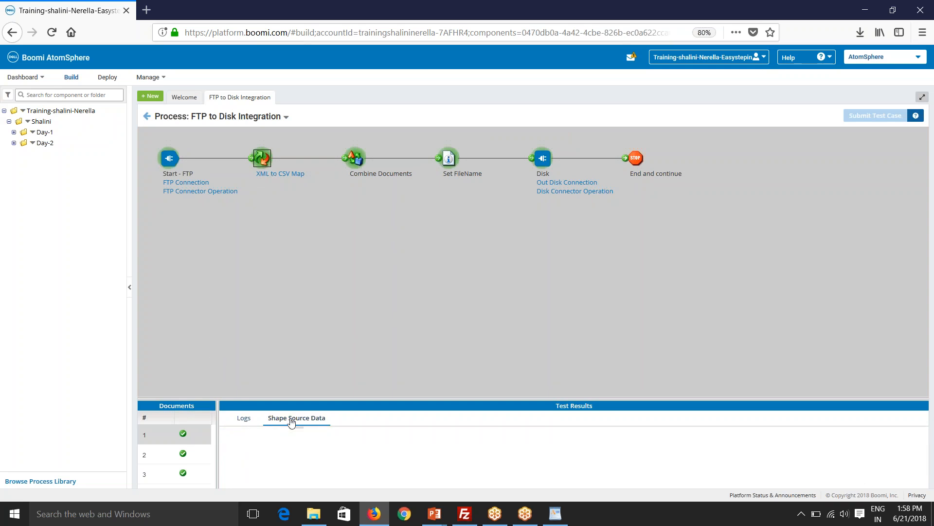
left_click(228, 449)
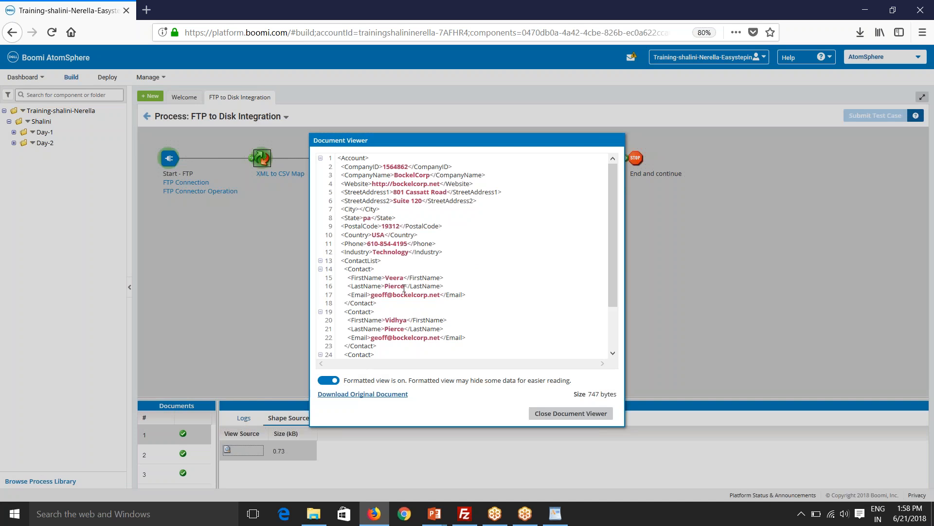
scroll(404, 288, "down", 3)
scroll(404, 288, "up", 3)
left_click(546, 418)
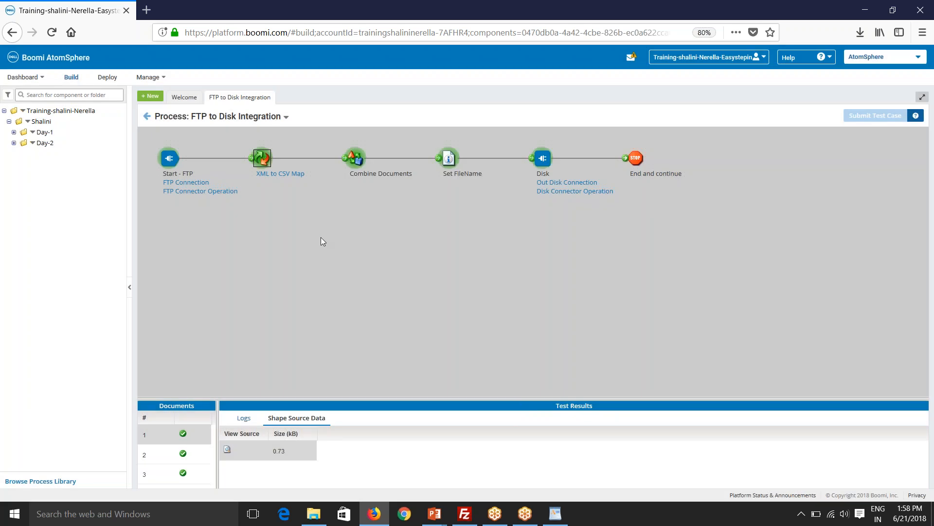
Examine the header line and record of document 1 entering the Combine Documents shape, and close the viewer.
left_click(354, 160)
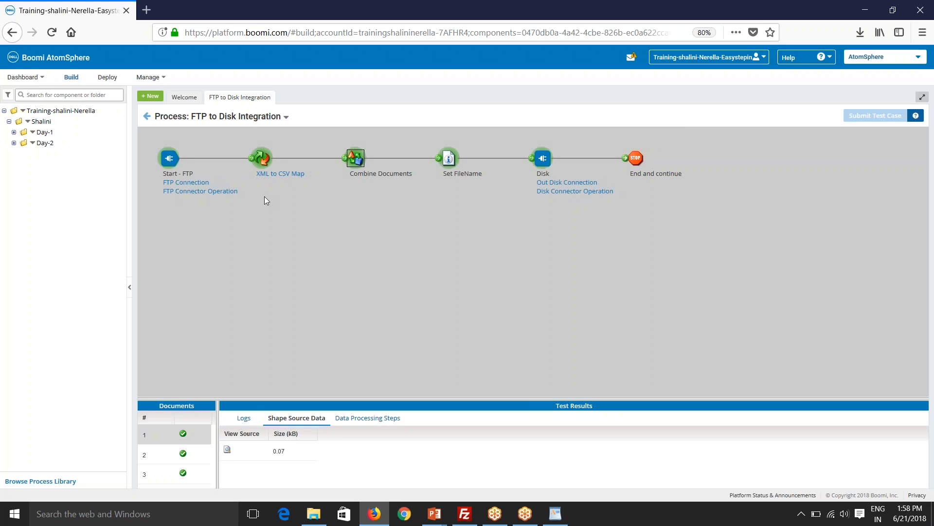
left_click(227, 448)
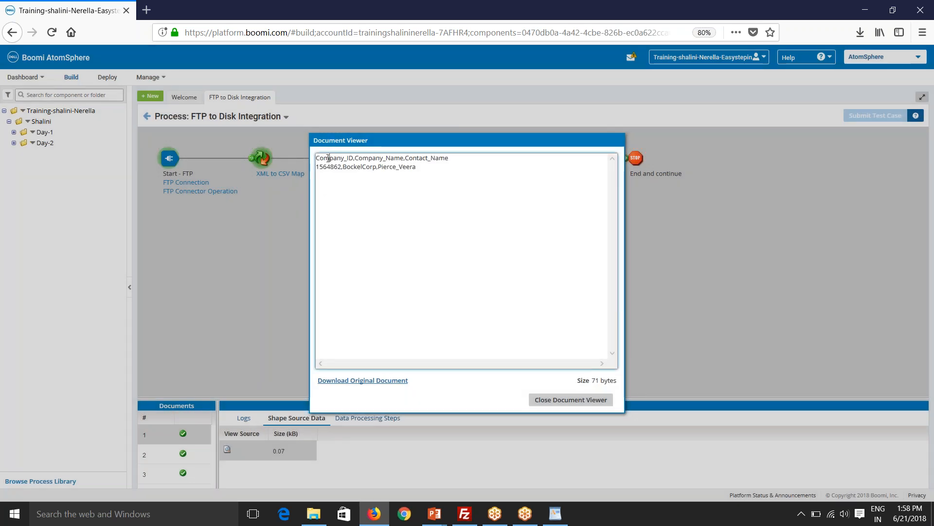
left_click(329, 158)
mouse_move(316, 159)
left_mouse_down()
mouse_move(447, 159)
mouse_move(319, 157)
left_mouse_up()
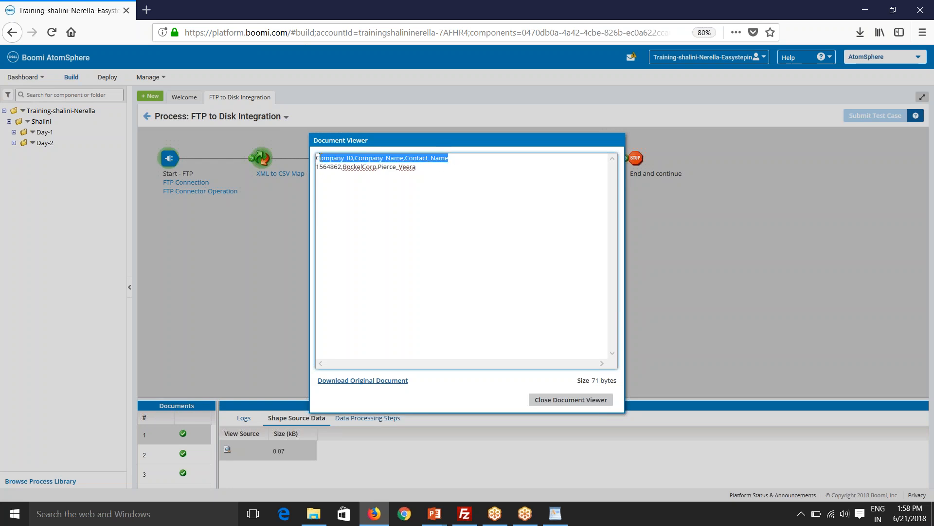
left_click(341, 158)
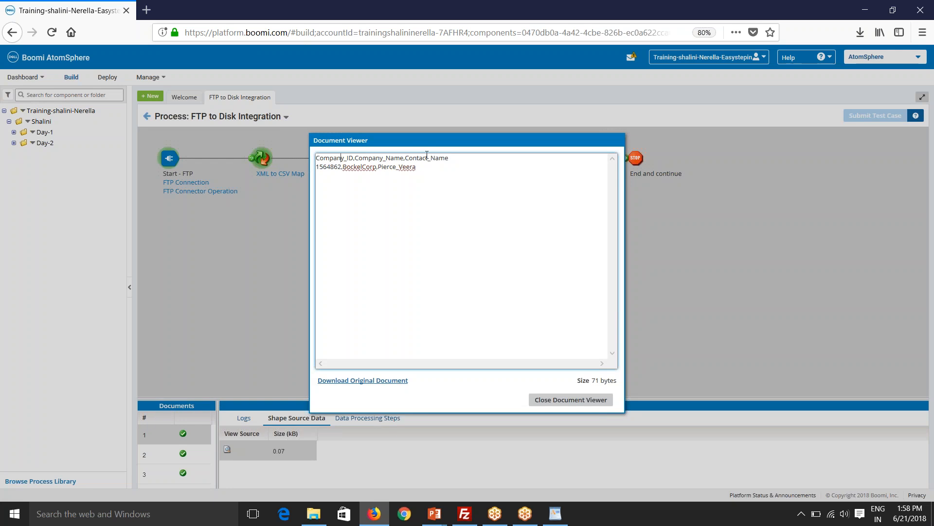
left_click(550, 400)
Check the source data of documents 2 and 3 entering the Combine Documents shape.
left_click(165, 453)
left_click(228, 449)
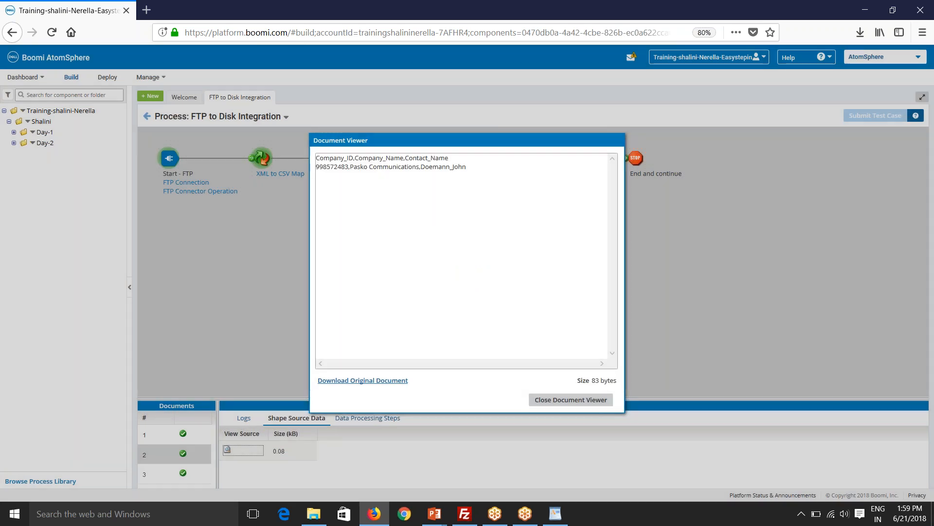
left_click(564, 400)
left_click(181, 475)
left_click(227, 448)
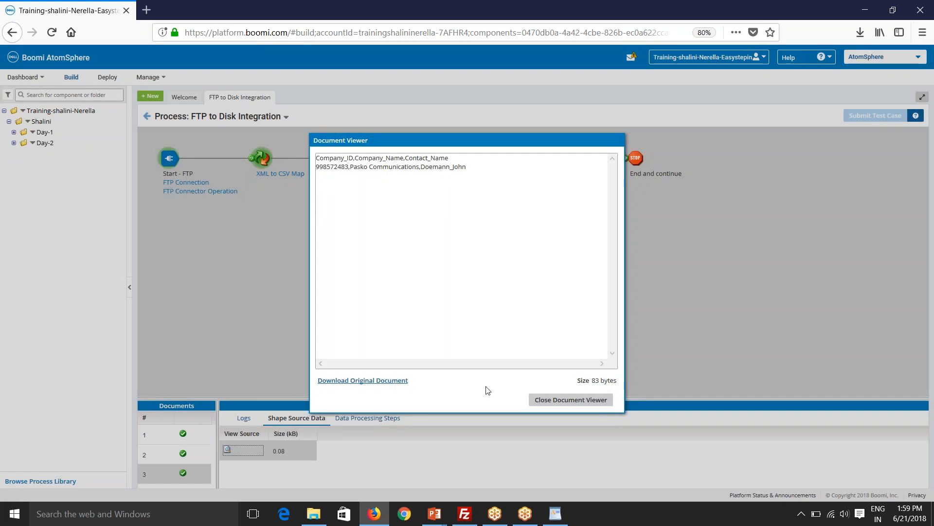
left_click(562, 400)
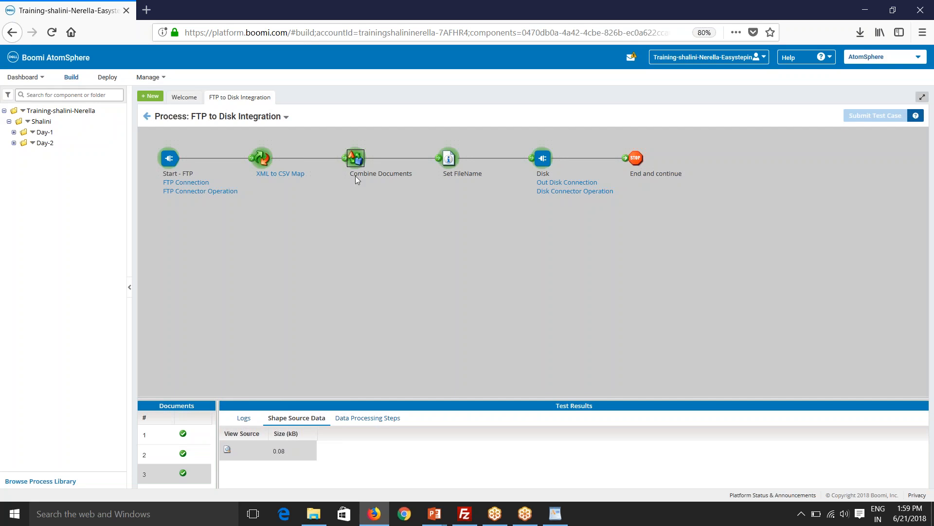
Compare the document 1 test results at the Set FileName, Disk and Combine Documents shapes.
left_click(453, 162)
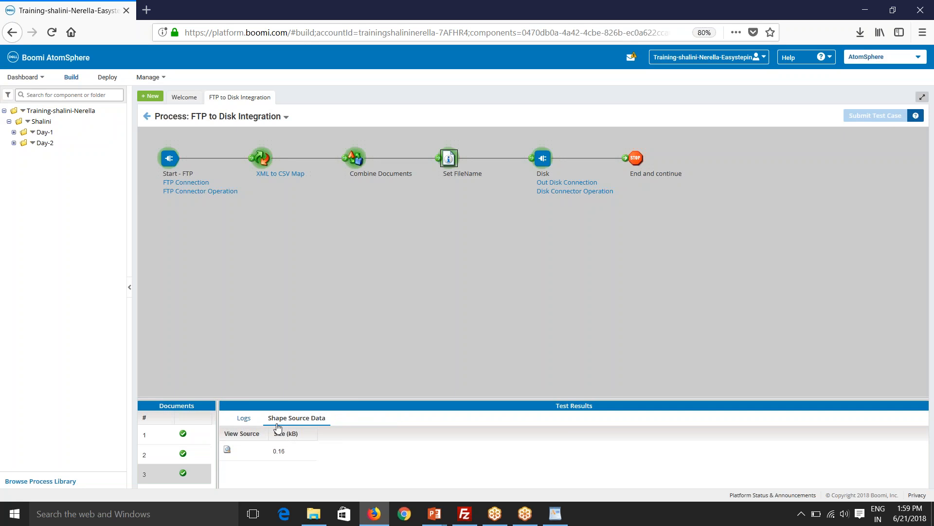
left_click(161, 435)
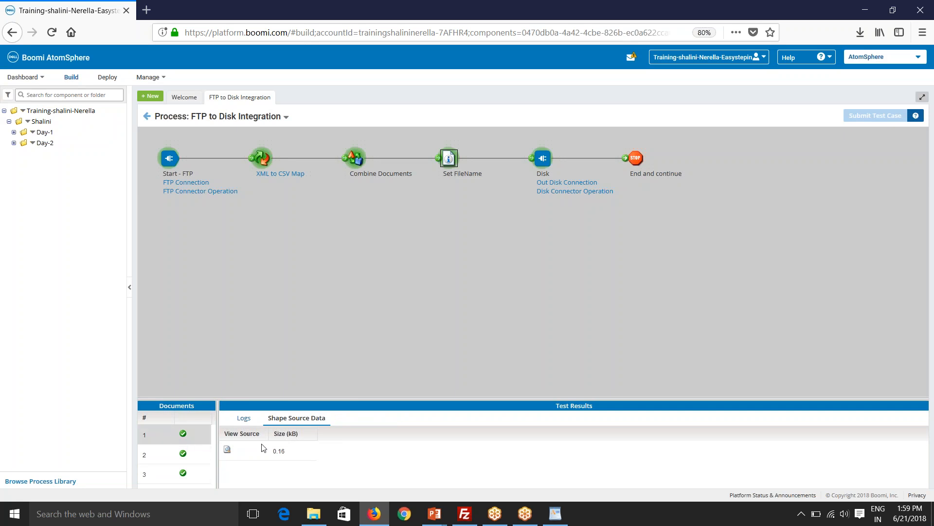
left_click(543, 159)
left_click(451, 166)
left_click(357, 161)
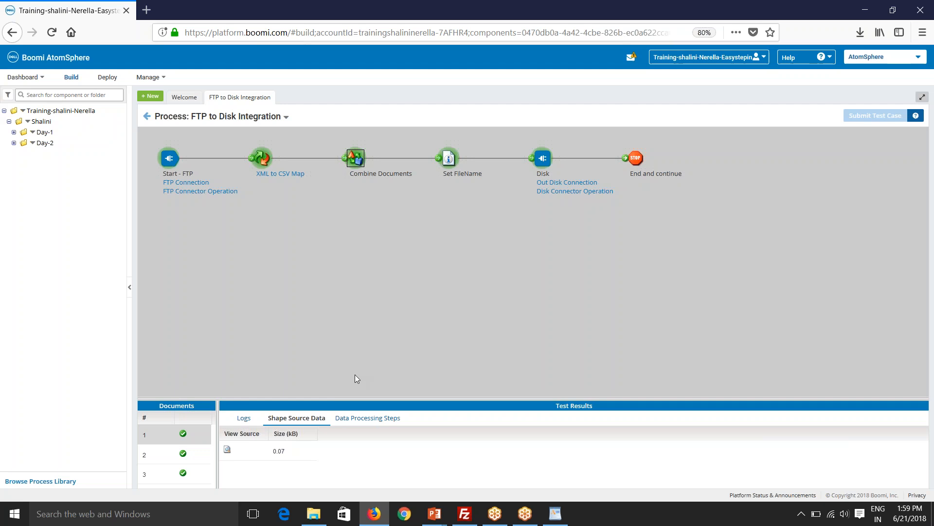
Read the test logs of Combine Documents and Set FileName, and check the Out folder for the combined output file.
left_click(242, 418)
left_click_drag(326, 398, 329, 351)
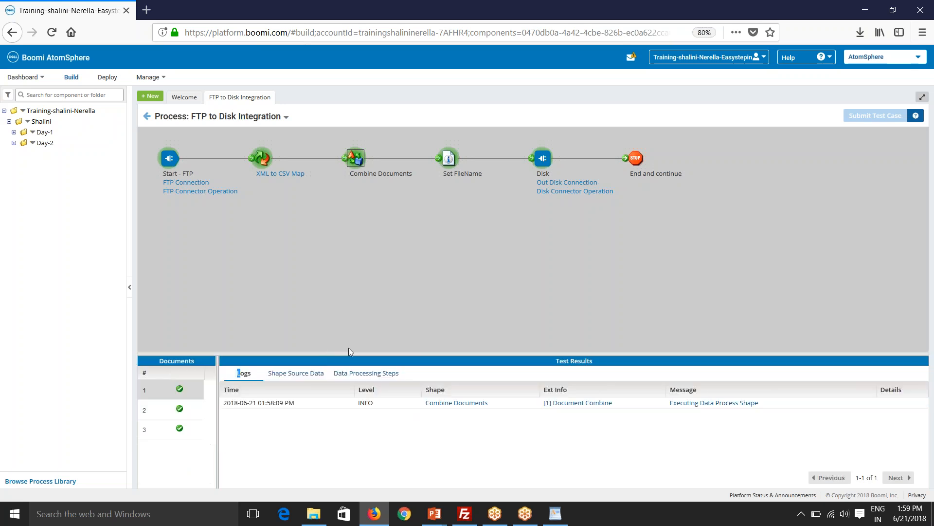
left_click(452, 160)
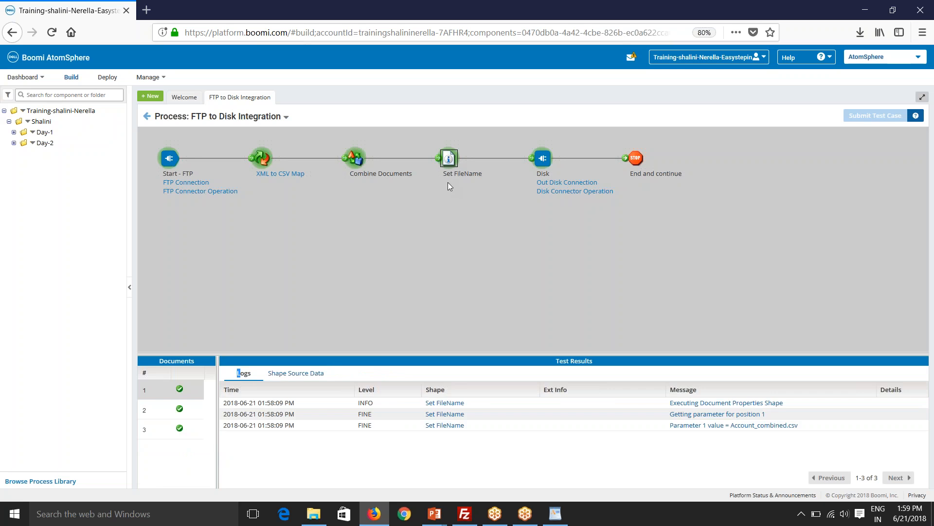
left_click(308, 513)
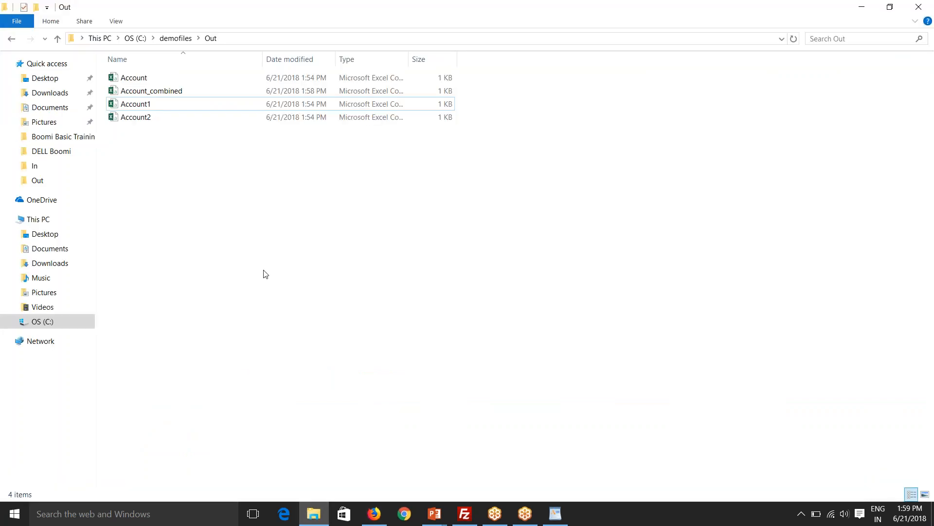
key("alt+Tab")
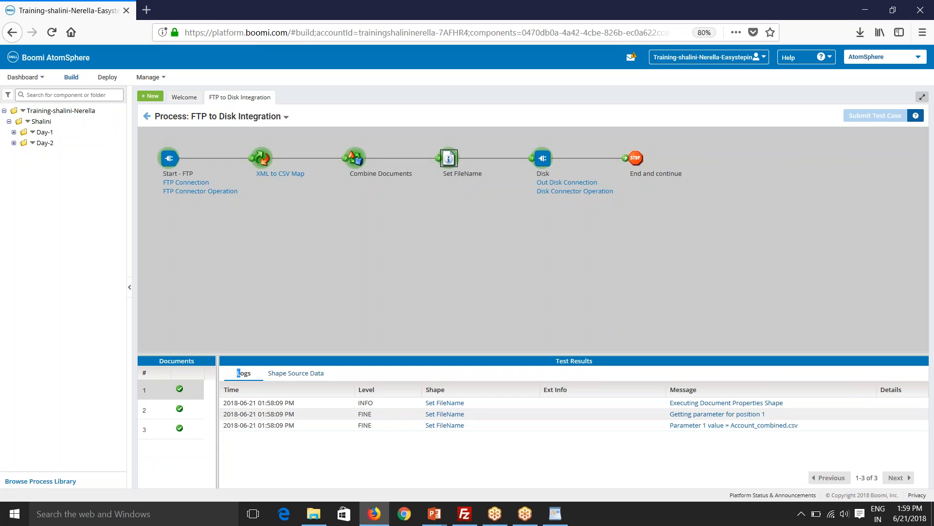
Examine the combined source document at Set FileName, close the viewer, and select the Disk shape's test results.
left_click(292, 373)
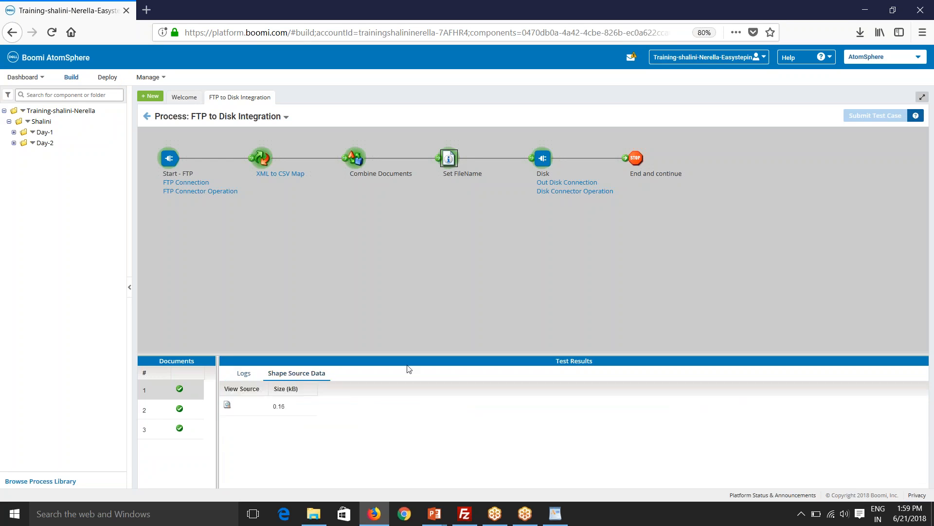
left_click(227, 406)
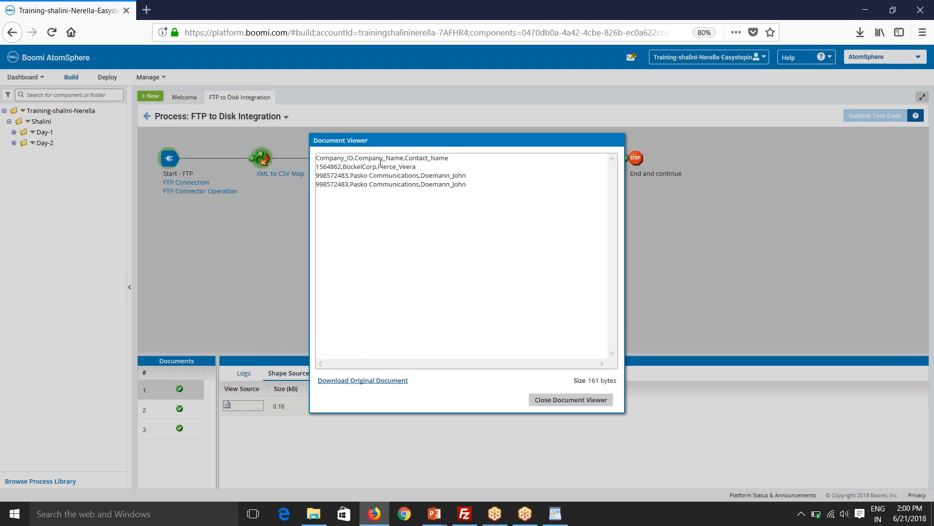
mouse_move(319, 168)
left_mouse_down()
mouse_move(484, 186)
mouse_move(313, 159)
left_mouse_up()
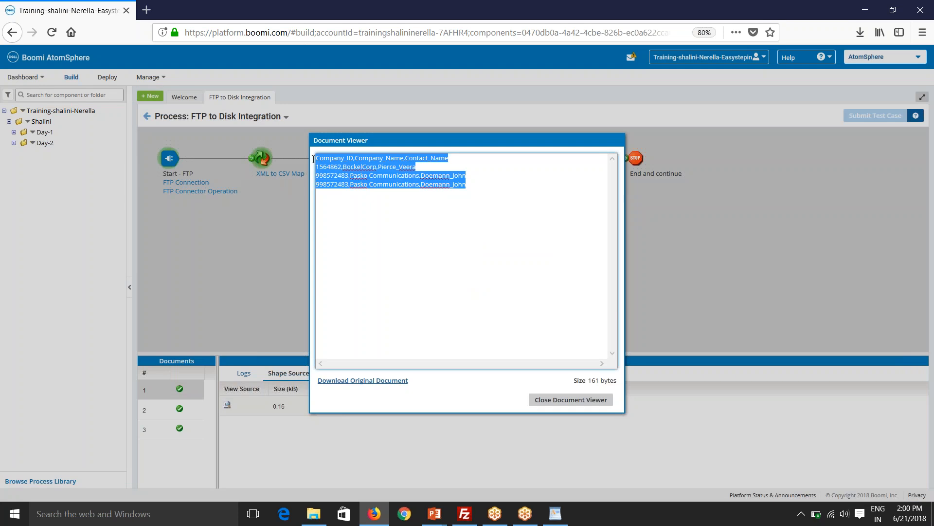
left_click(408, 184)
left_click(543, 400)
left_click(549, 162)
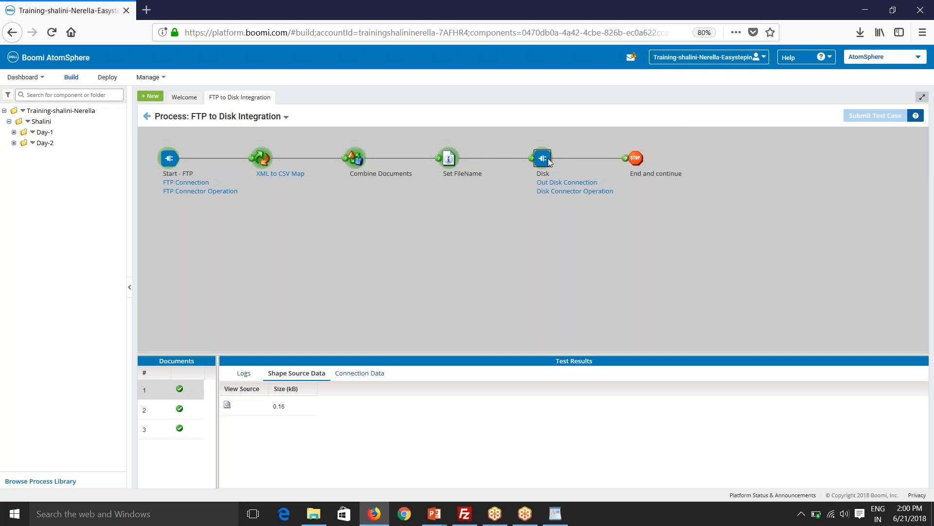
Open Account_combined from the Out folder in Excel, dismiss the Office activation offer, check the combined rows, and close the workbook.
key("alt+Tab")
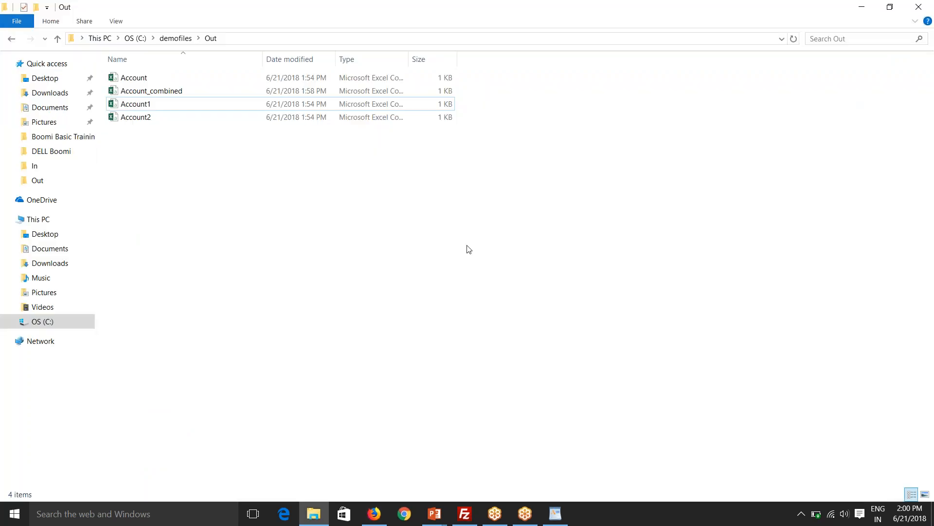
left_click(169, 93)
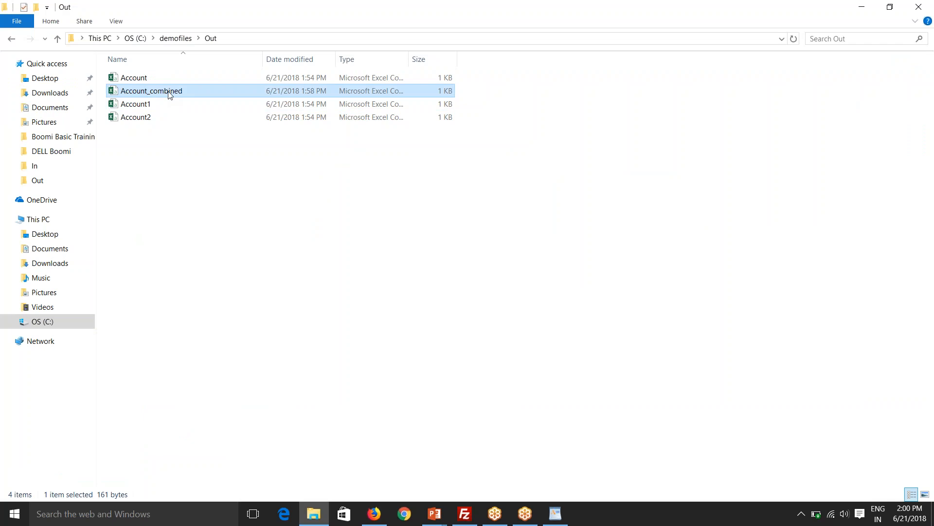
double_click(183, 95)
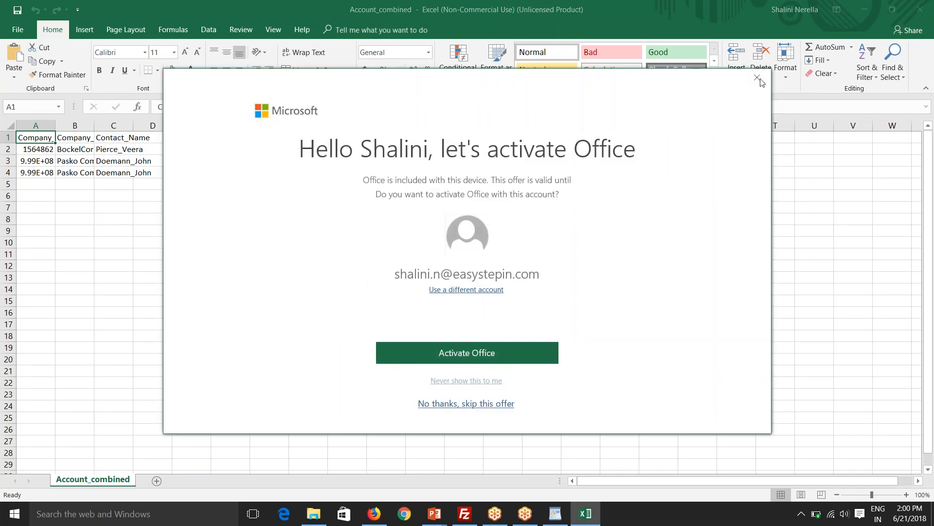
left_click(757, 78)
key("alt+Tab")
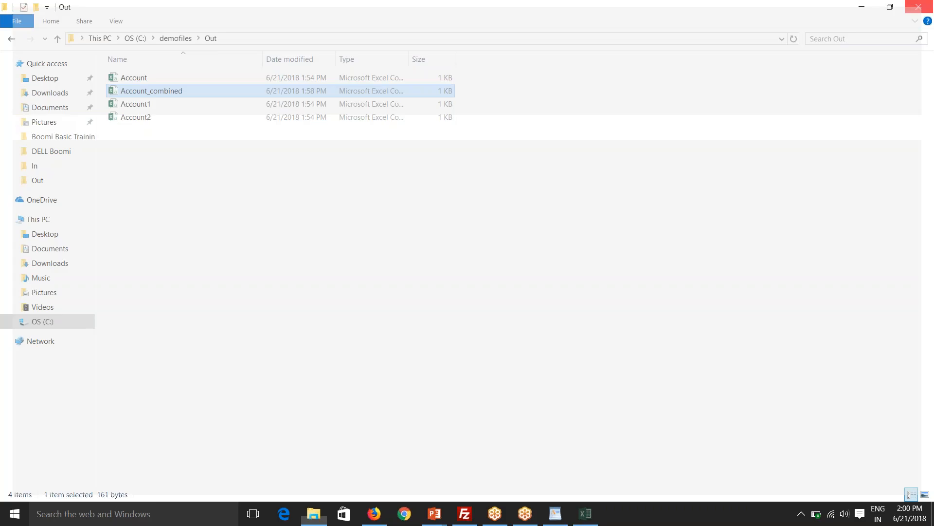
left_click(288, 432)
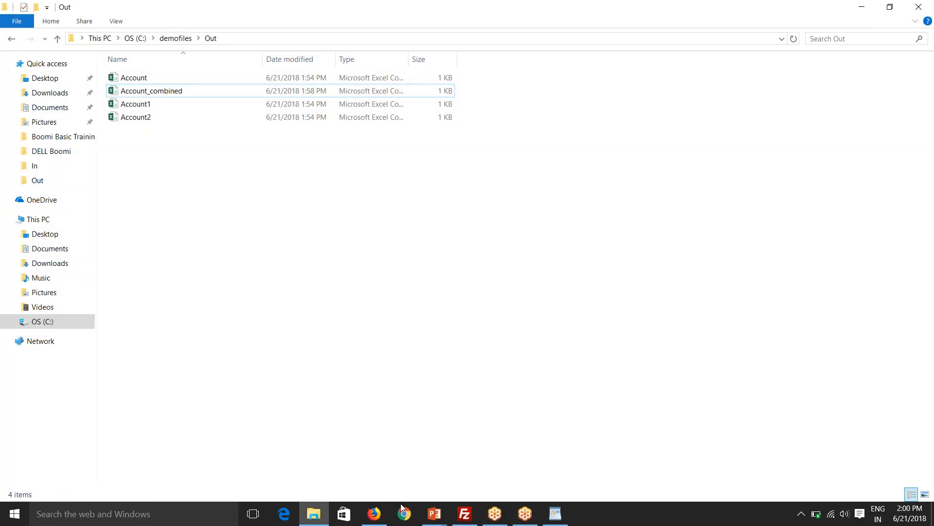
Return to the FTP to Disk Integration process in Firefox, and switch to the agenda slide in PowerPoint.
left_click(377, 515)
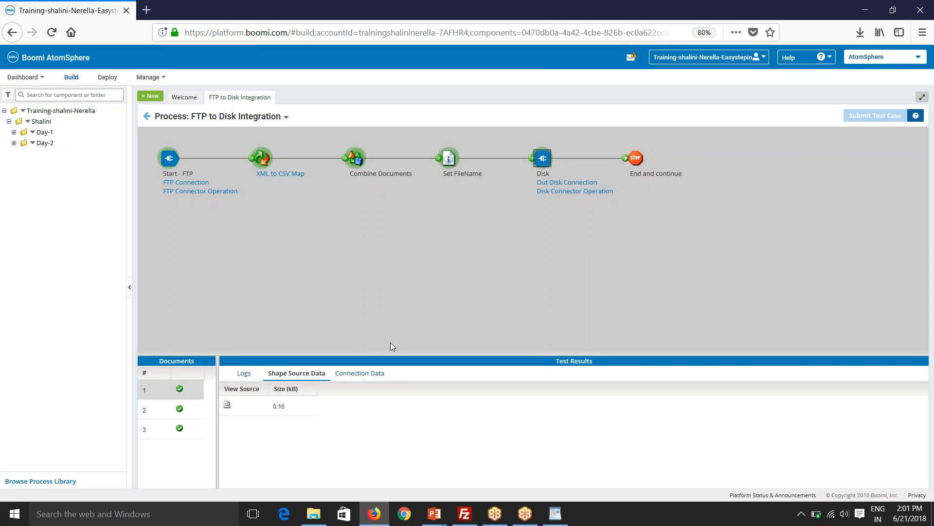
left_click(434, 514)
left_click(481, 479)
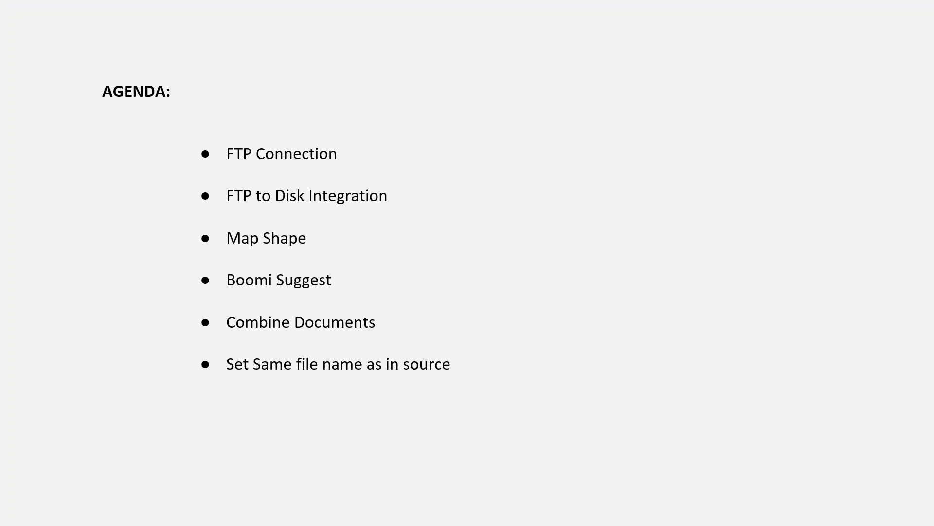